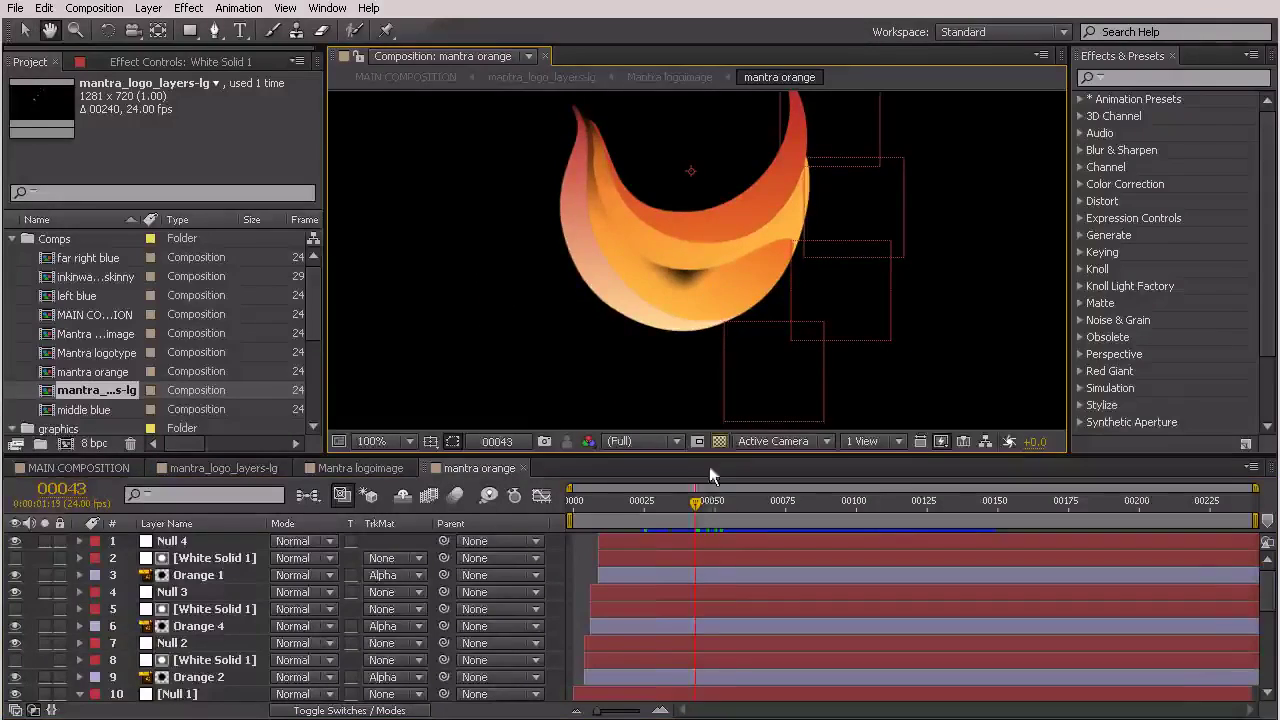
- Scrub the animation between frames 34 and 45 to examine how fully the particle mattes reveal the orange shapes
mouse_move(692, 514)
left_mouse_down()
mouse_move(565, 515)
mouse_move(698, 516)
left_mouse_up()
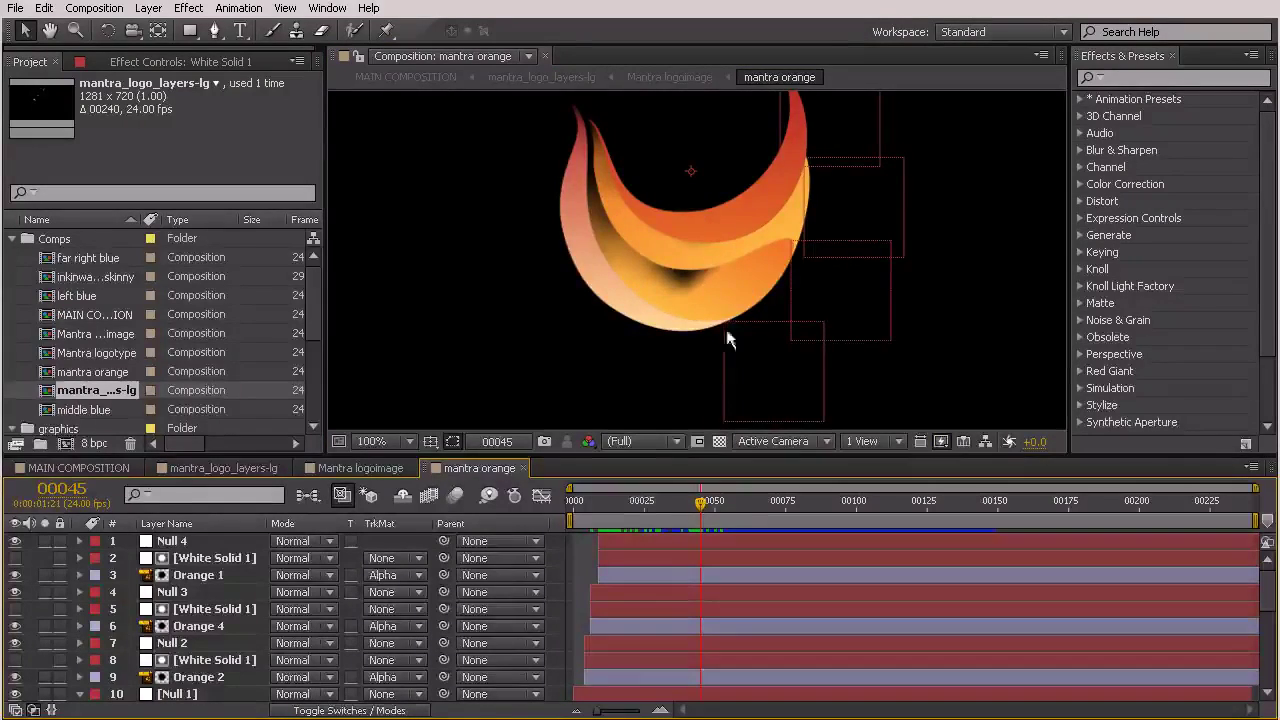
left_click_drag(697, 505, 688, 545)
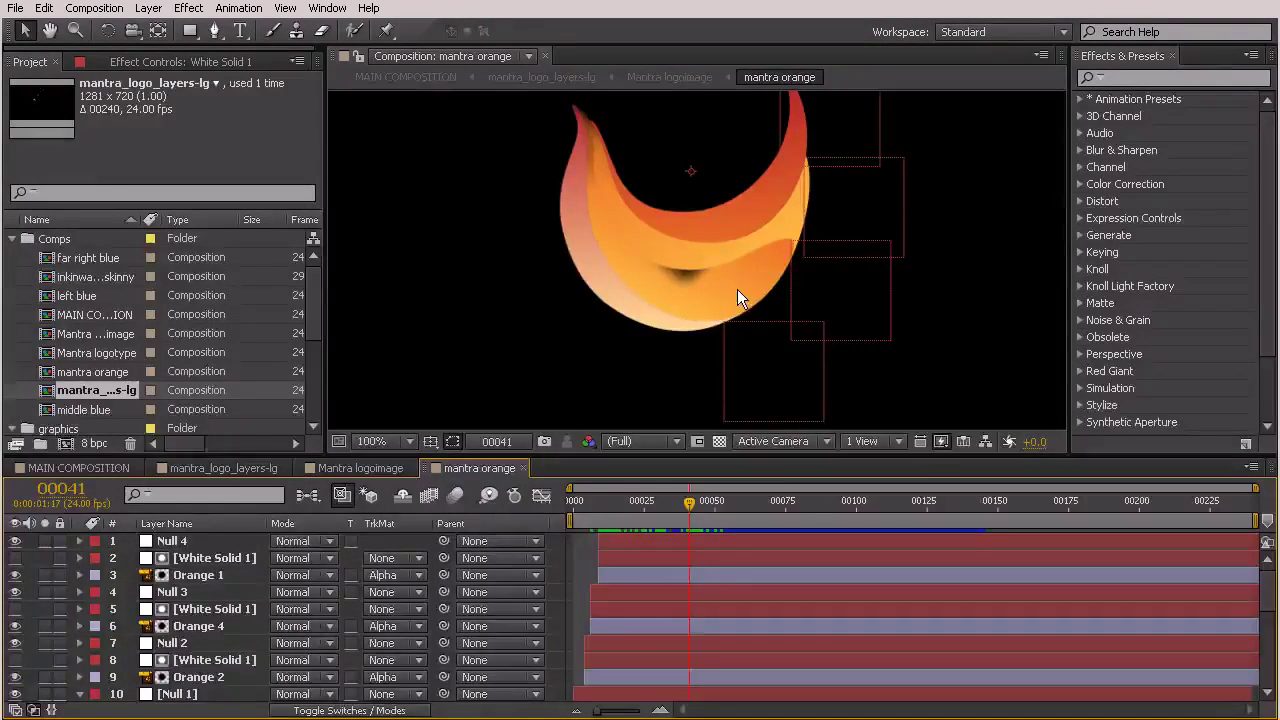
left_click(216, 627)
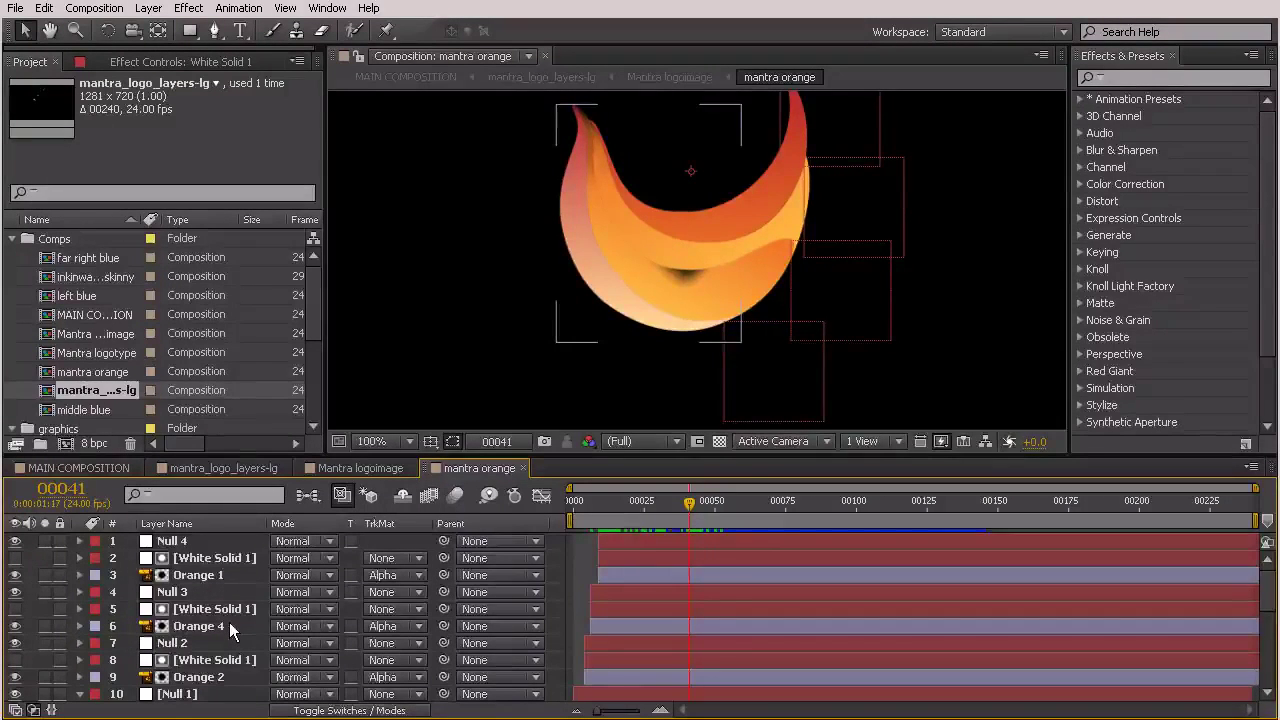
left_click(227, 613)
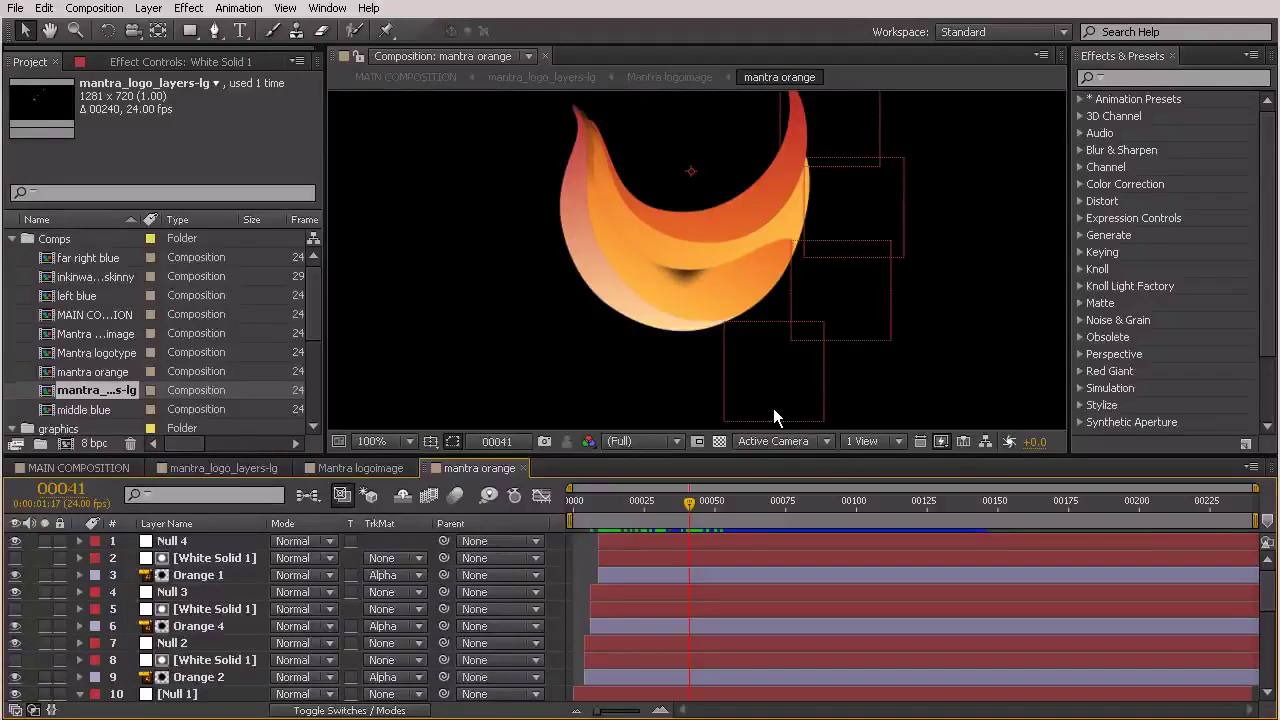
left_click_drag(640, 510, 669, 500)
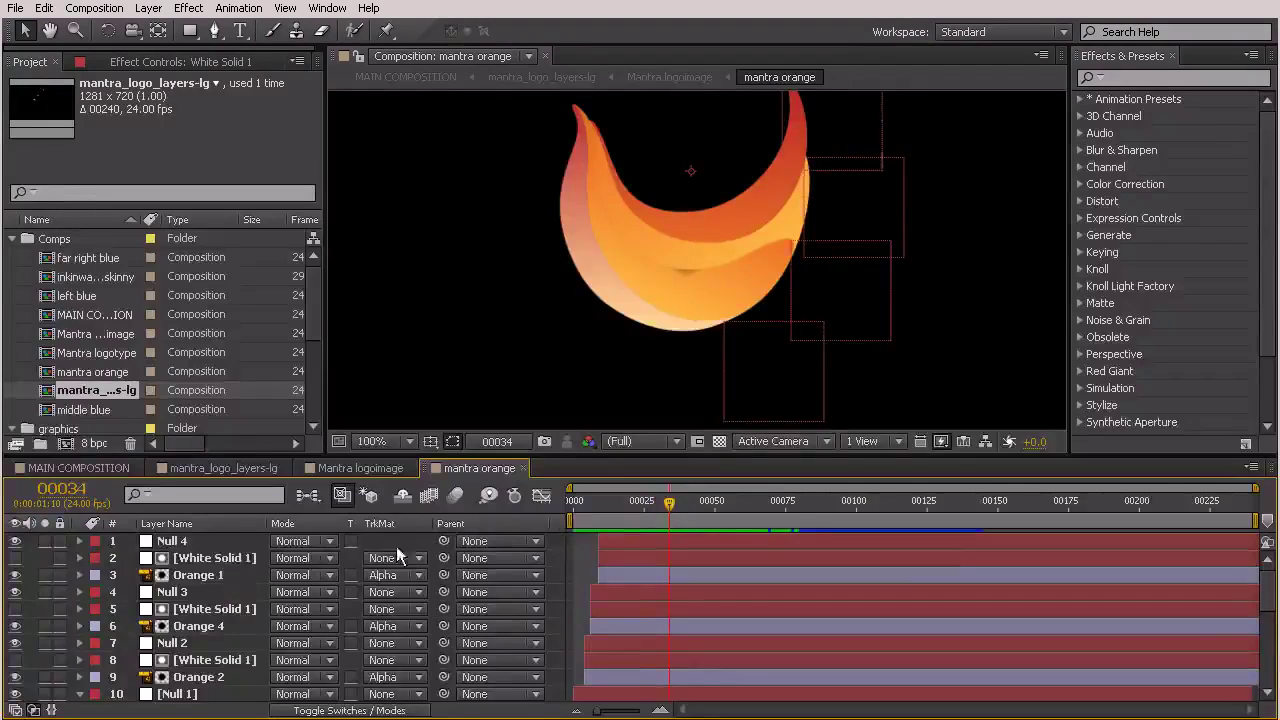
- Collapse the expanded properties of the Null 1 layer and the White Solid 1 layer directly beneath it
left_click(227, 577)
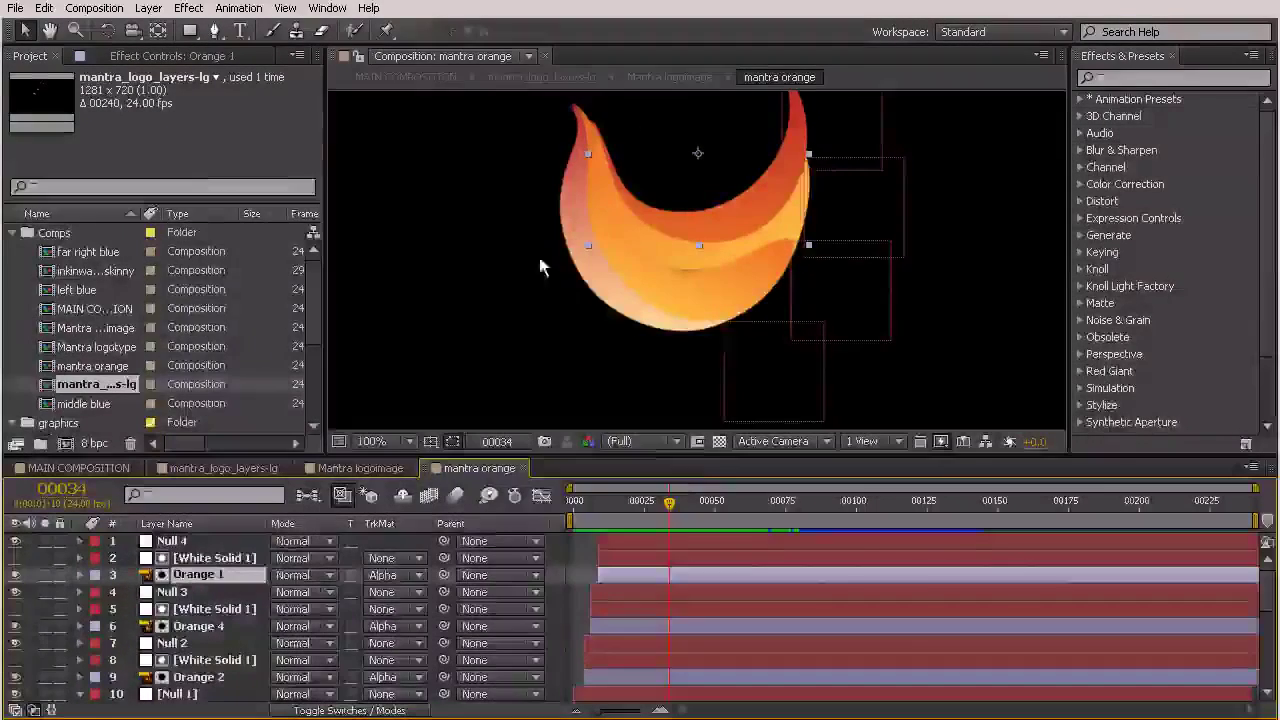
scroll(644, 572, "down", 4)
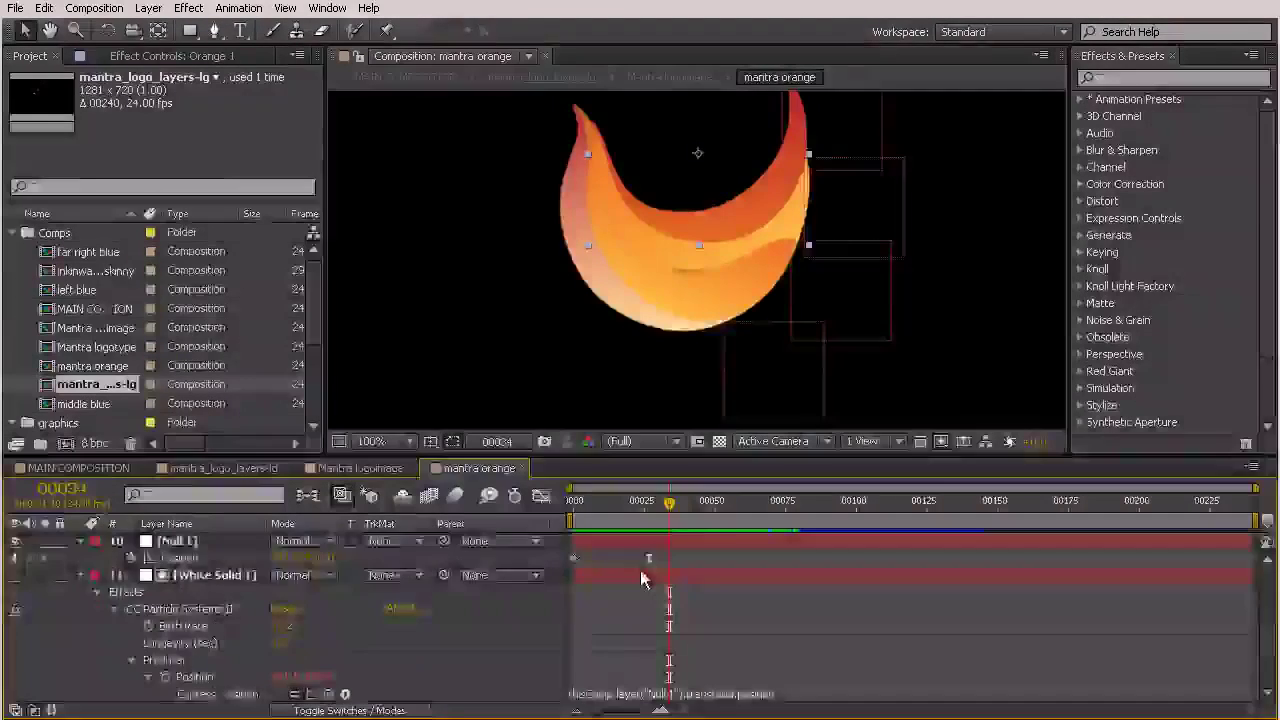
scroll(151, 567, "up", 2)
left_click(80, 592)
left_click(80, 609)
- Duplicate the Orange 3 layer at frame 29 and place the copy directly beneath the original
left_click(222, 691)
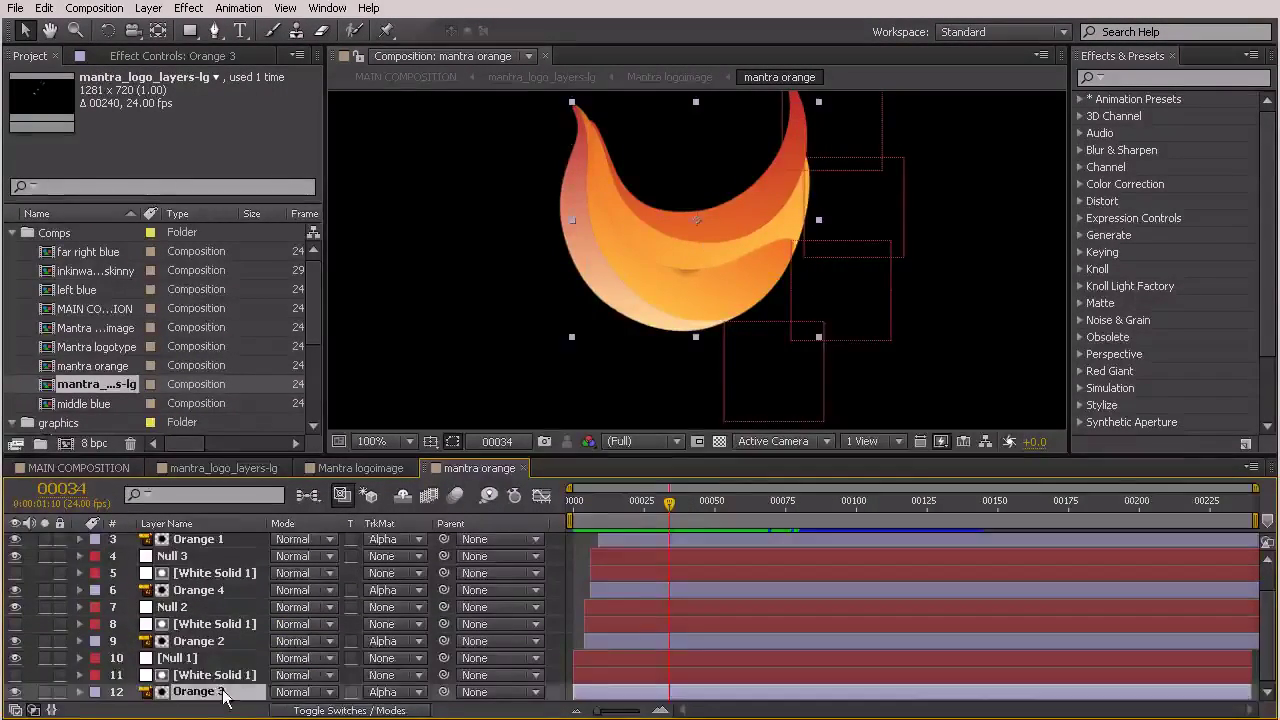
left_click_drag(668, 507, 654, 510)
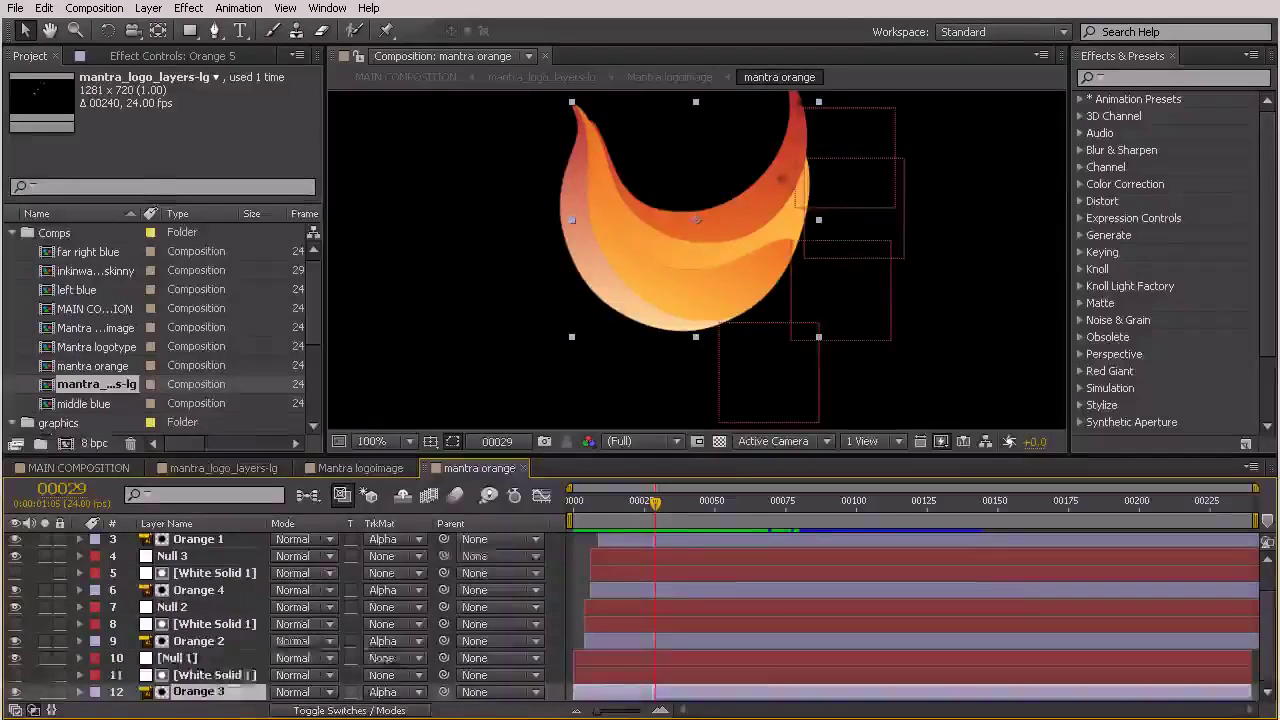
key("ctrl+d")
key("ctrl+bracketleft")
key("ctrl+bracketleft")
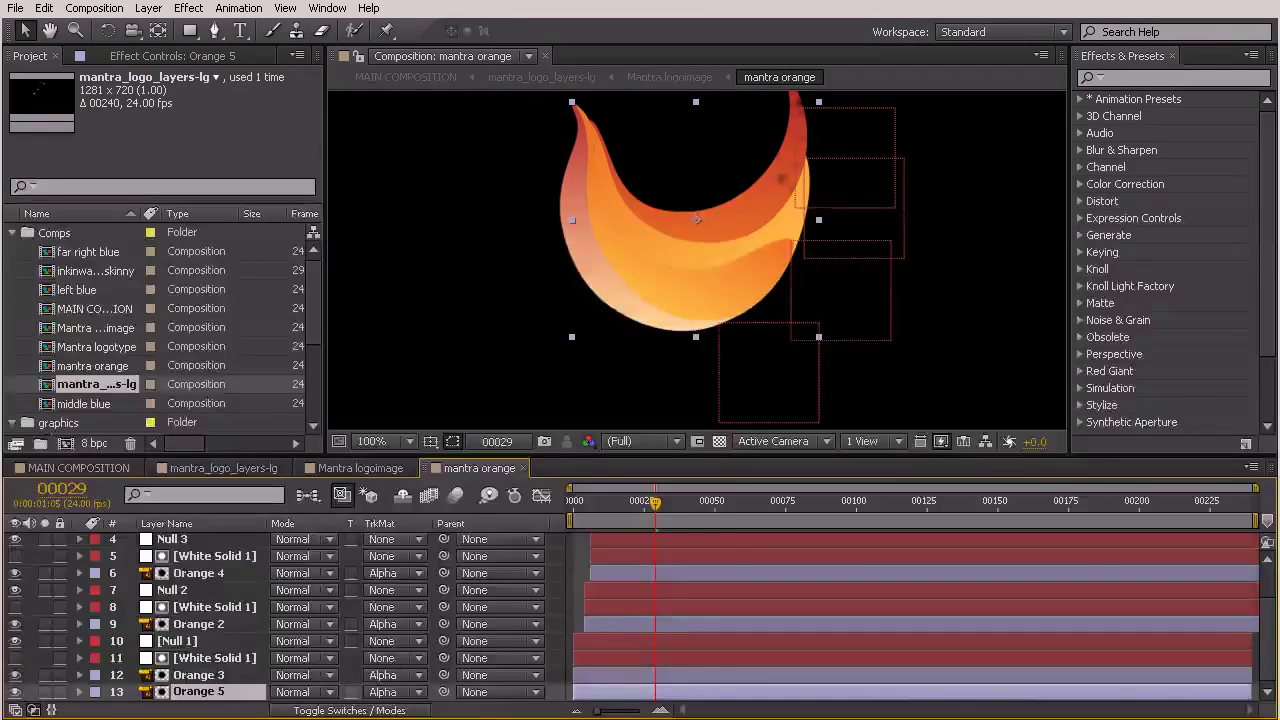
- Set the track matte of Orange 5 to None, trim its start to frame 29, and scrub ahead to check the result
left_click(400, 692)
left_click(420, 707)
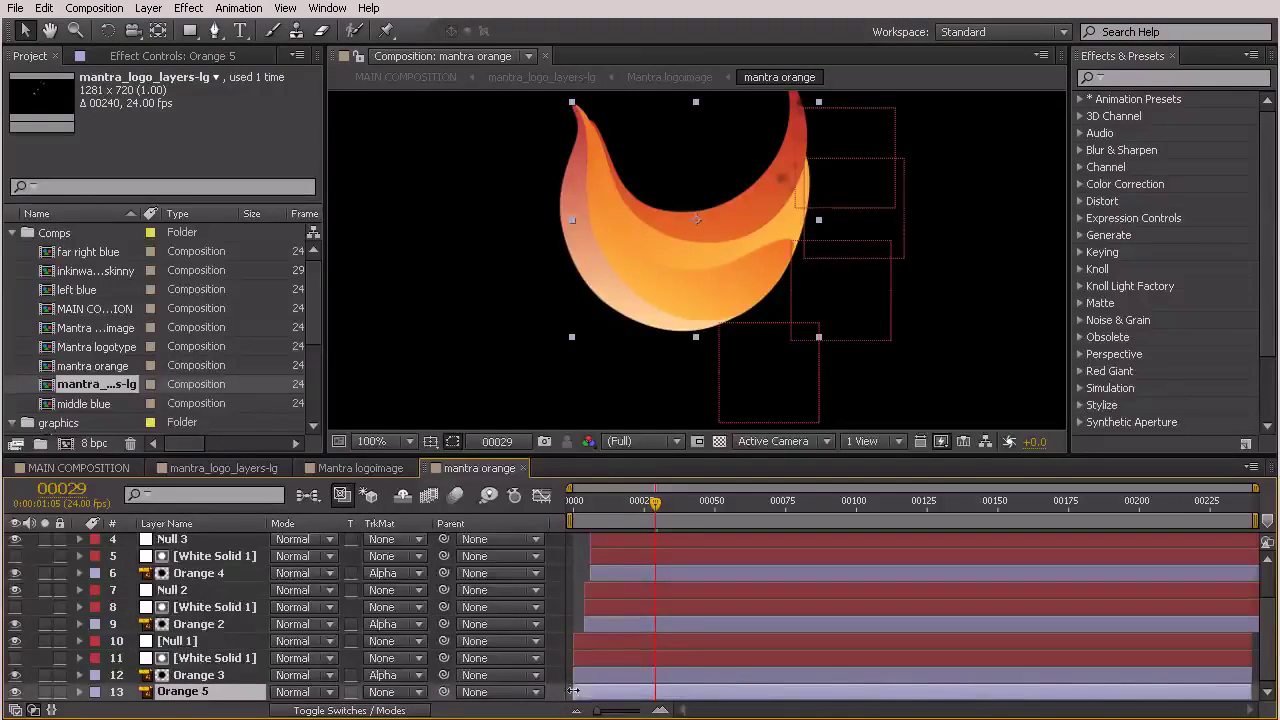
left_click_drag(575, 692, 647, 697)
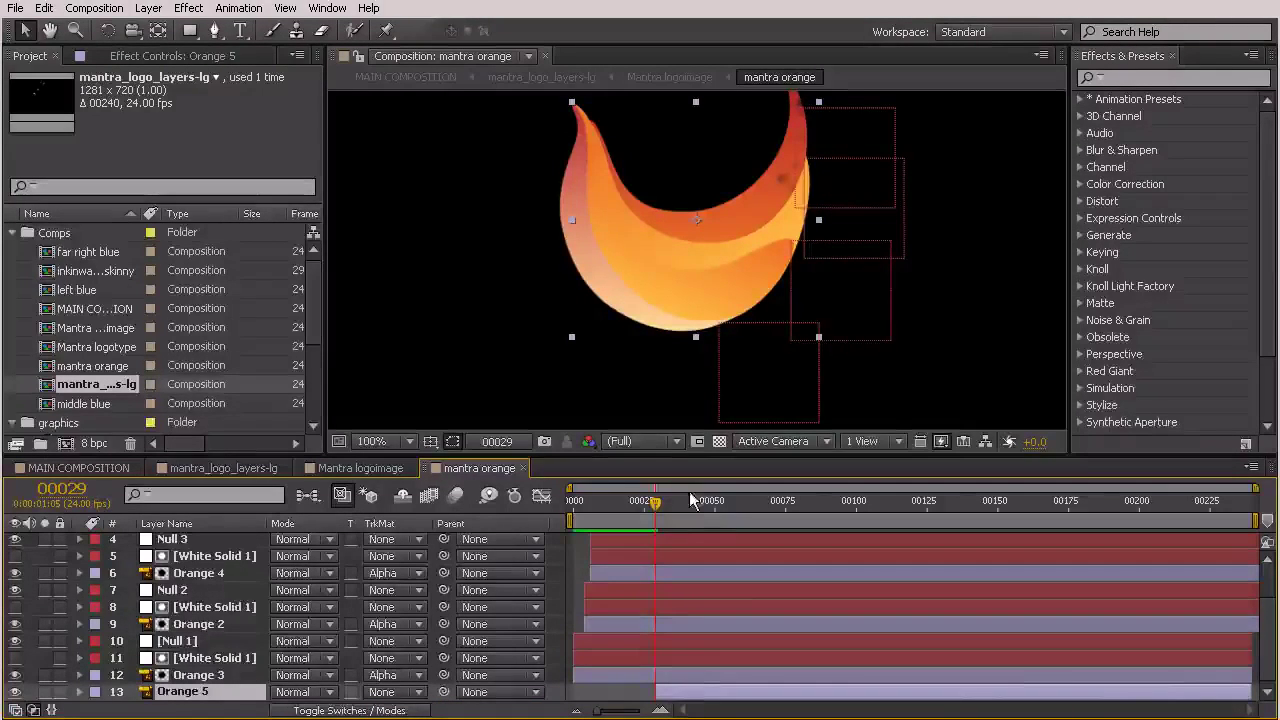
left_click_drag(673, 516, 869, 535)
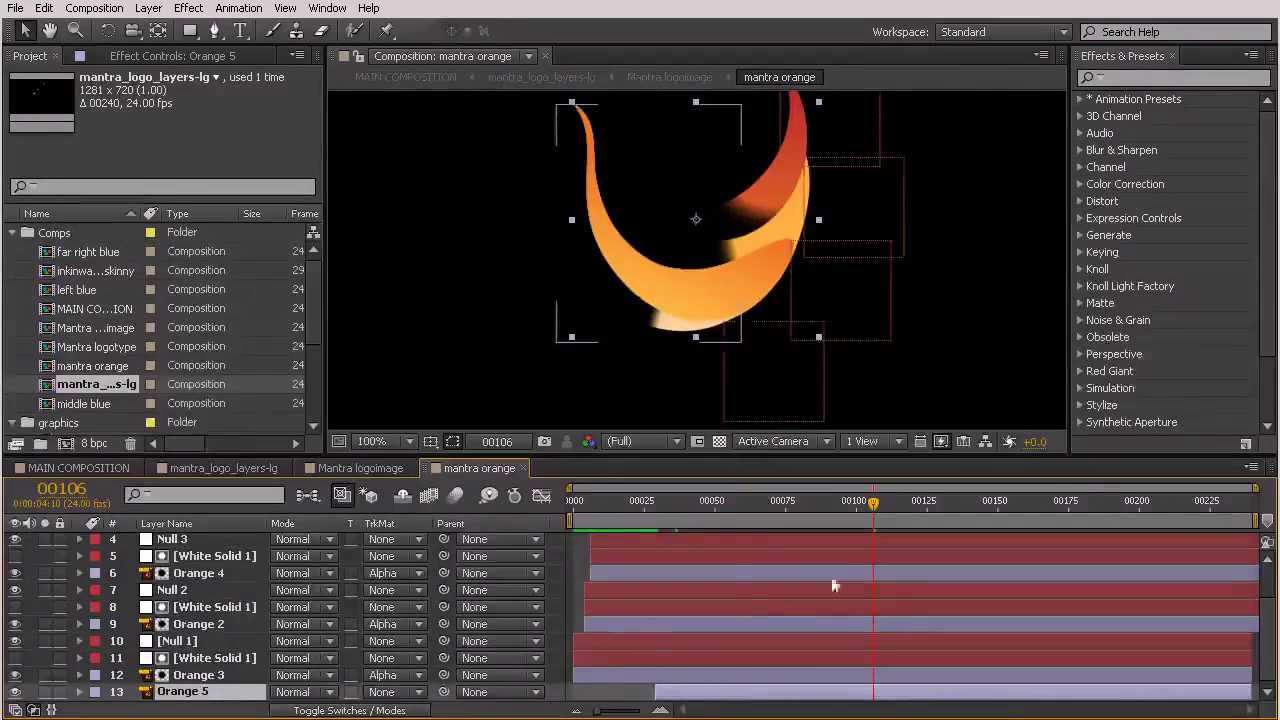
- Duplicate the Orange 2 layer at frame 27 and place the copy directly beneath the original
left_click_drag(873, 503, 641, 560)
left_click(605, 626)
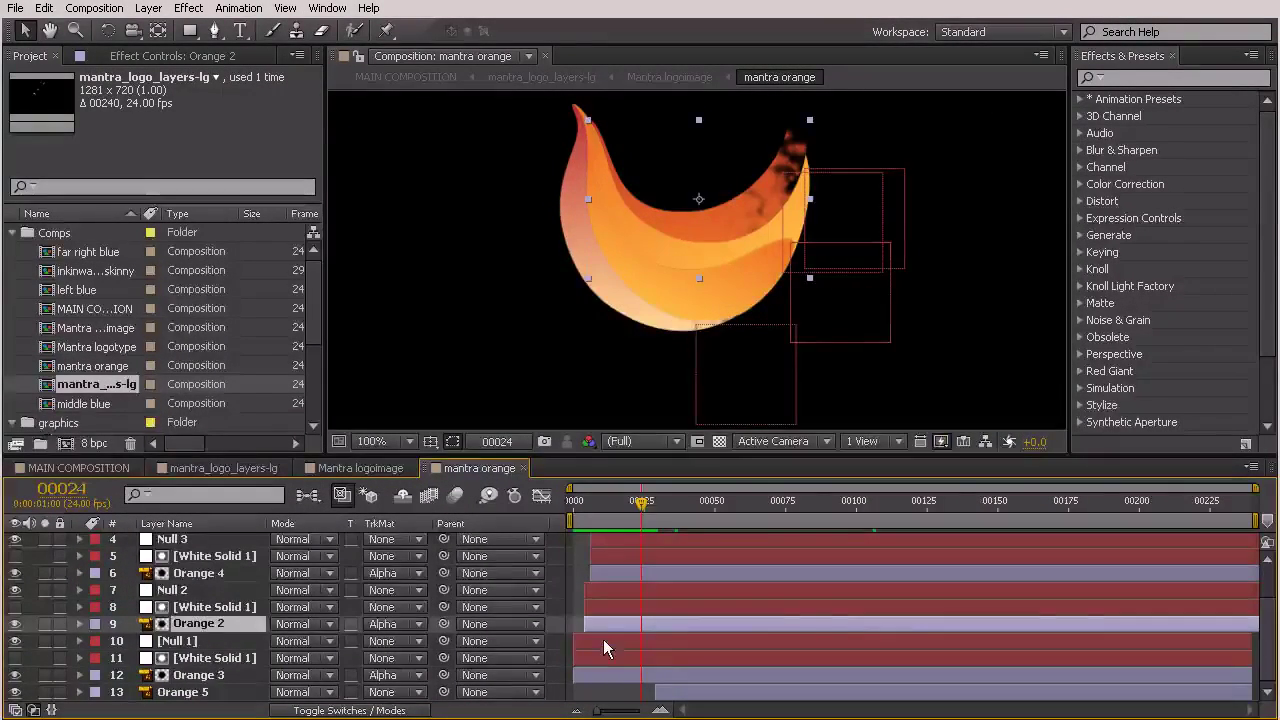
left_click(14, 625)
left_click(14, 625)
mouse_move(648, 514)
left_mouse_down()
mouse_move(660, 510)
mouse_move(614, 510)
mouse_move(648, 516)
left_mouse_up()
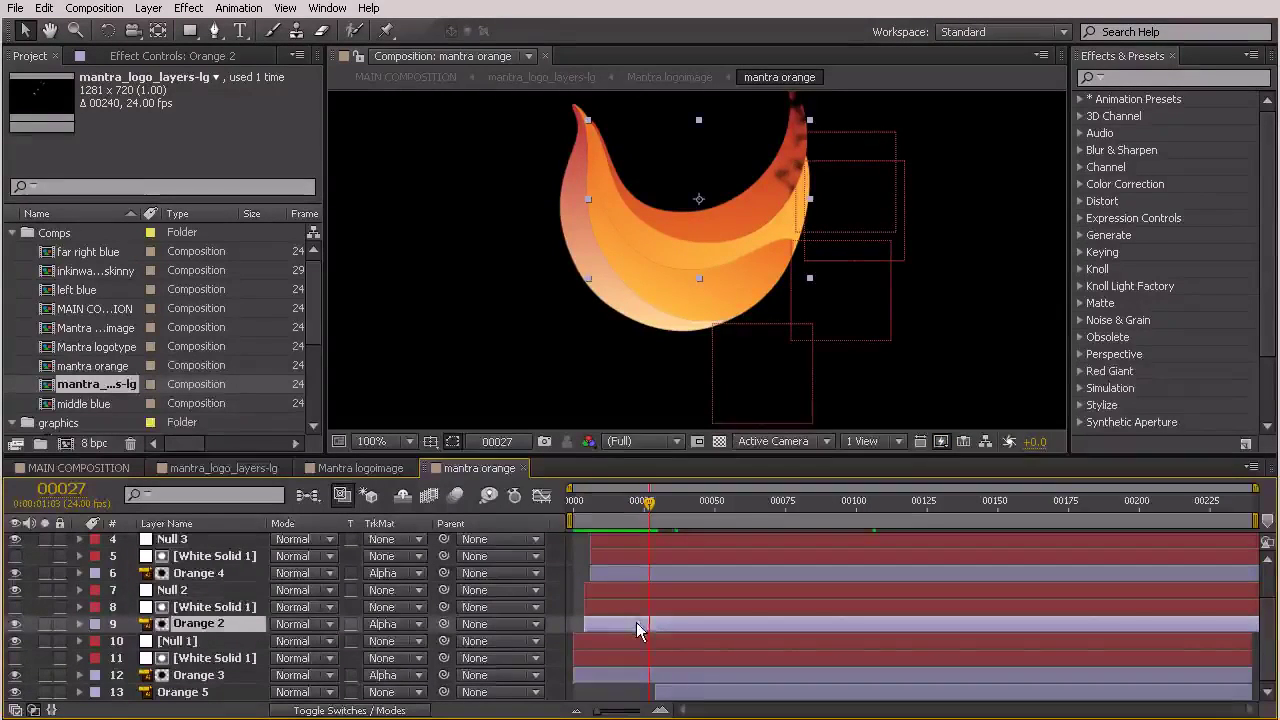
key("ctrl+d")
left_click_drag(216, 618, 214, 648)
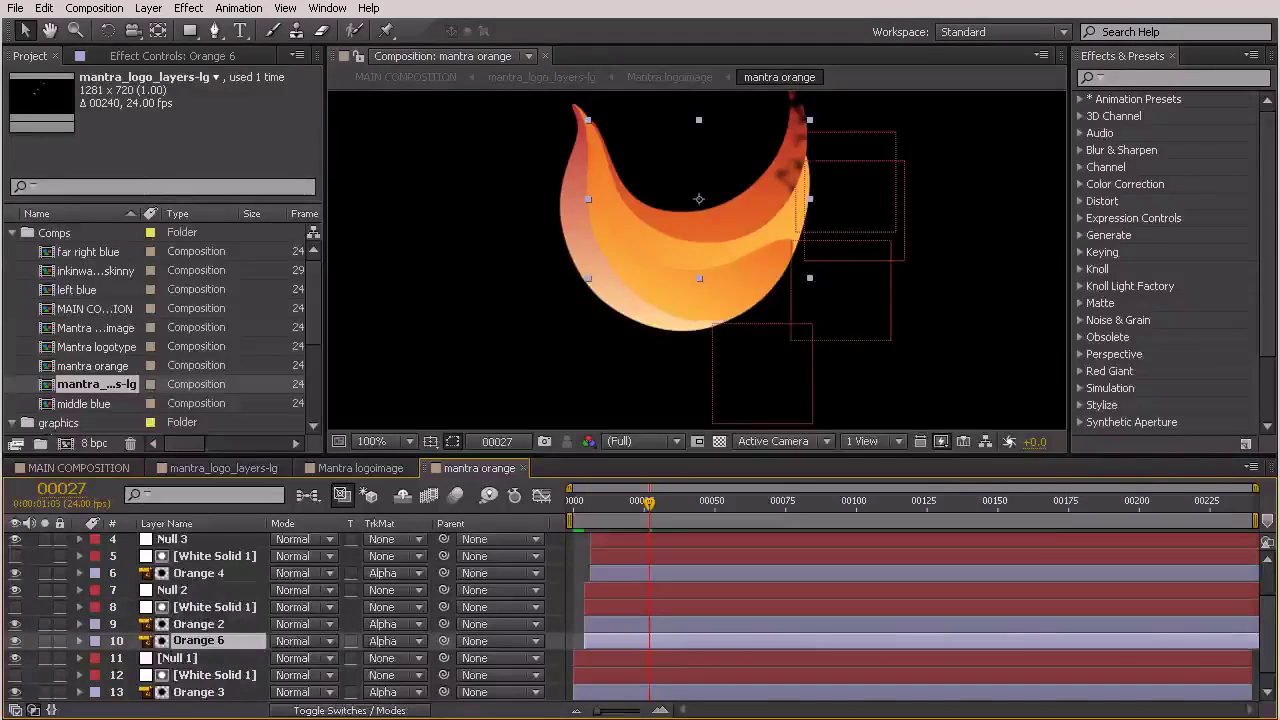
- Set the track matte of Orange 6 to None and trim its start to frame 27
left_click(380, 645)
left_click(395, 660)
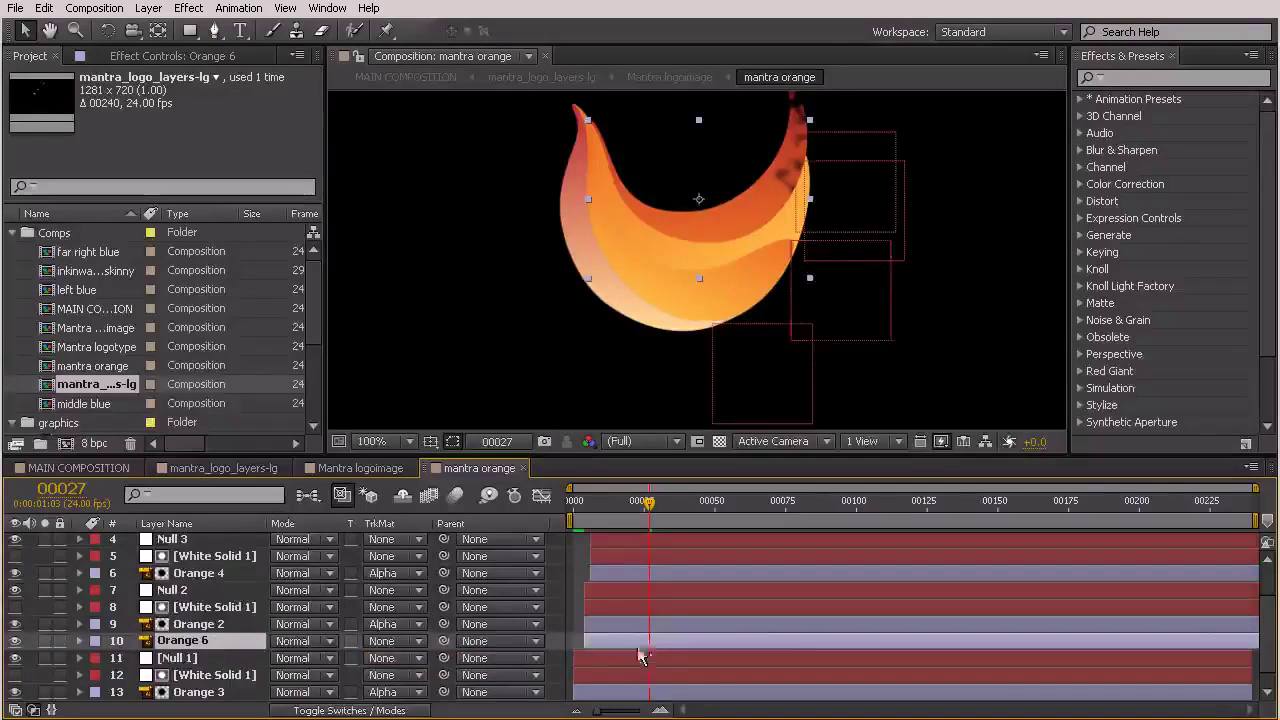
left_click_drag(586, 641, 642, 643)
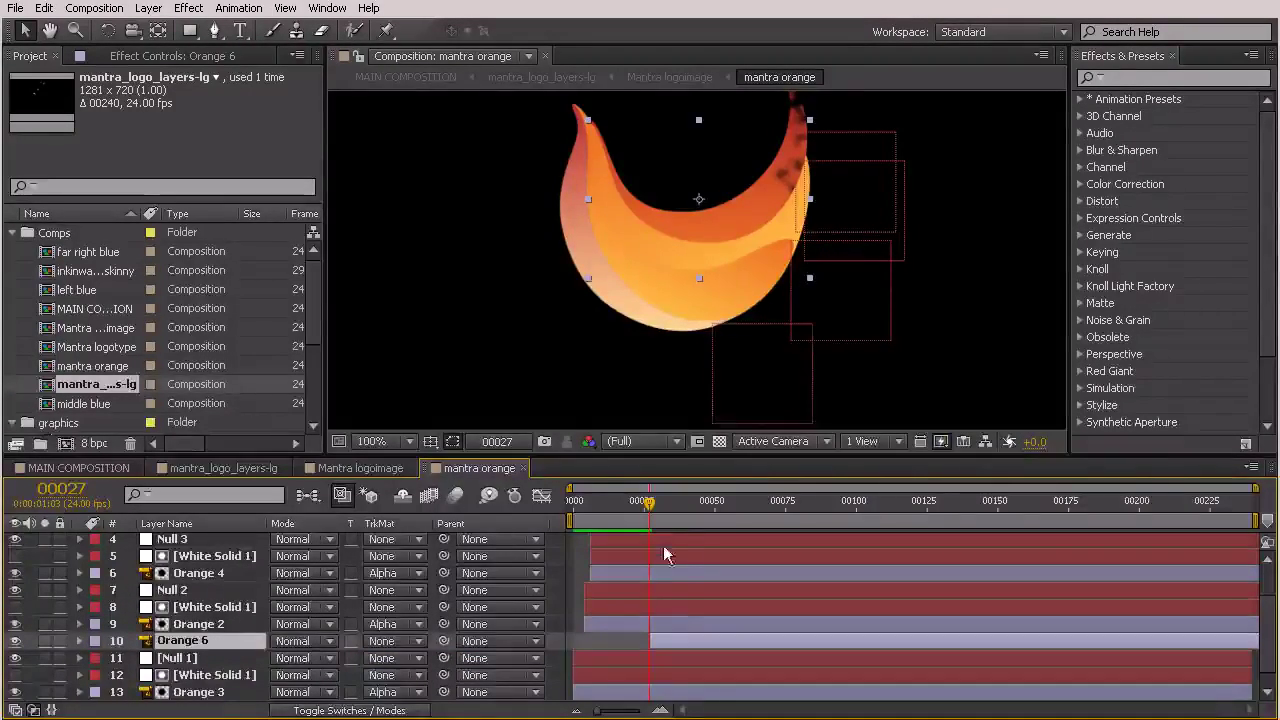
- Duplicate the Orange 4 layer at frame 28 and place the copy directly beneath the original
scroll(671, 549, "up", 2)
left_click(633, 622)
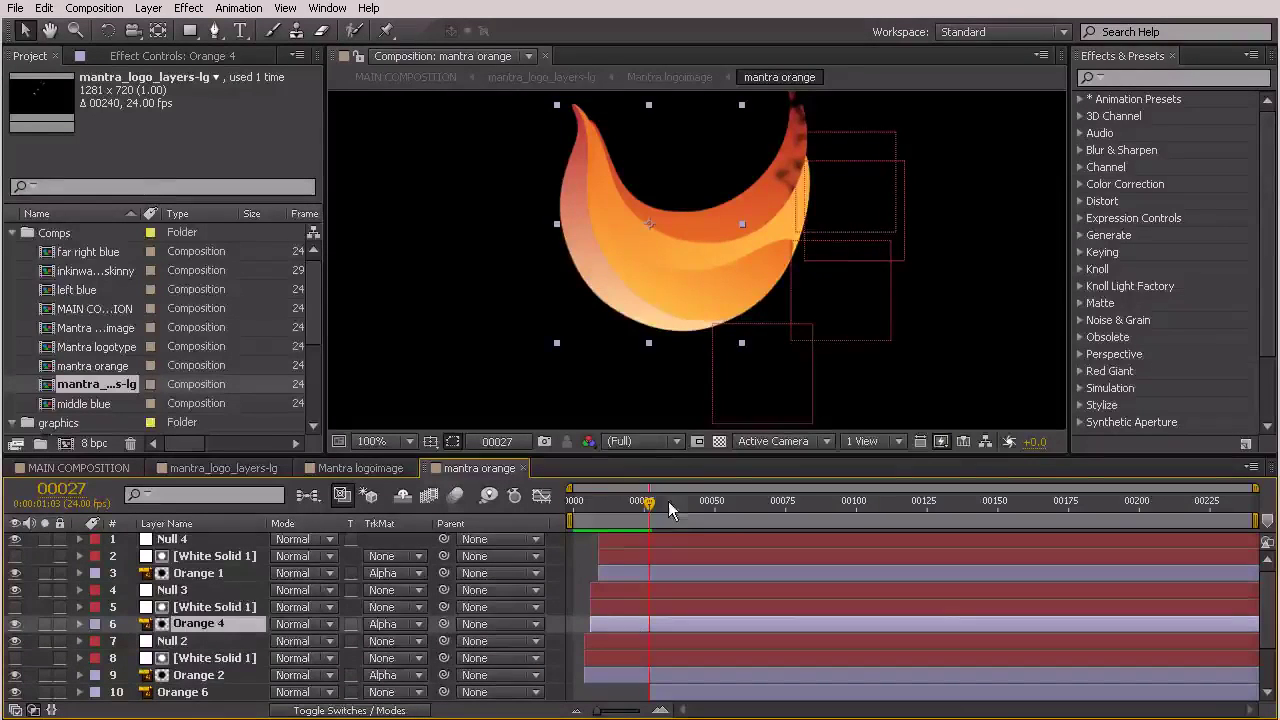
left_click_drag(636, 524, 648, 562)
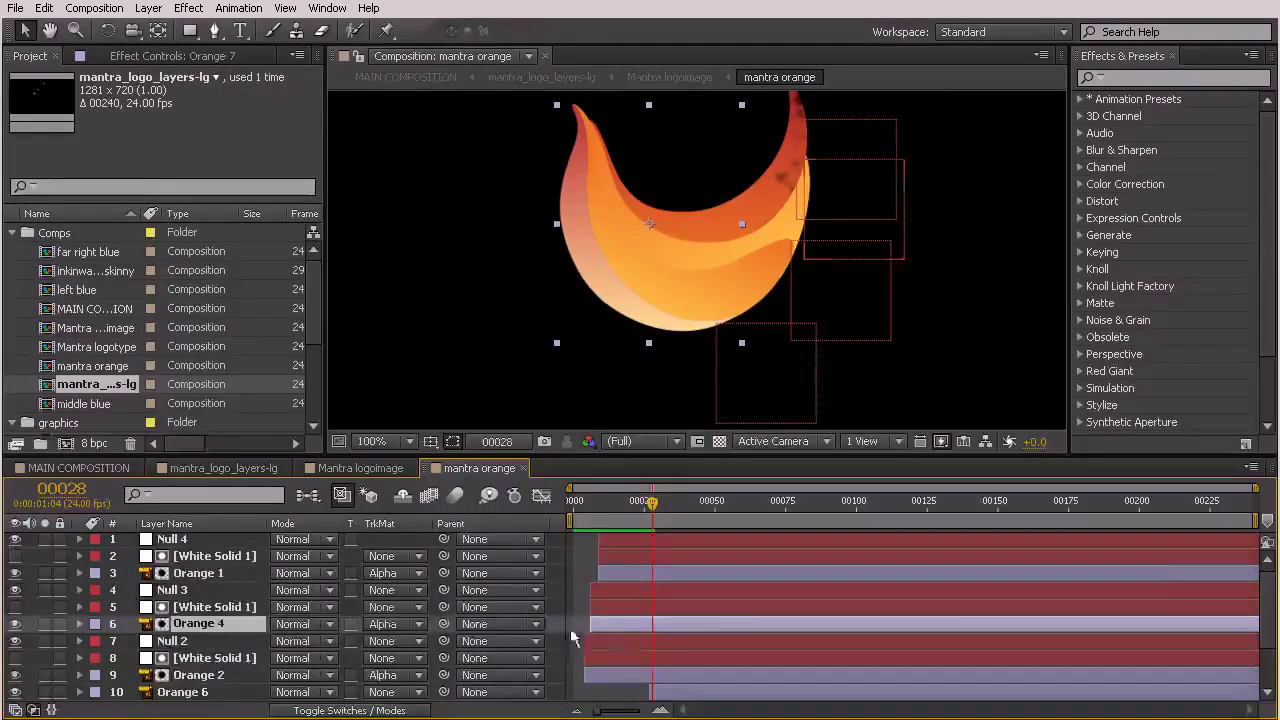
key("ctrl+d")
left_click_drag(229, 607, 213, 650)
- Trim the start of Orange 7 to frame 28 and set its track matte to None
left_click_drag(586, 642, 653, 644)
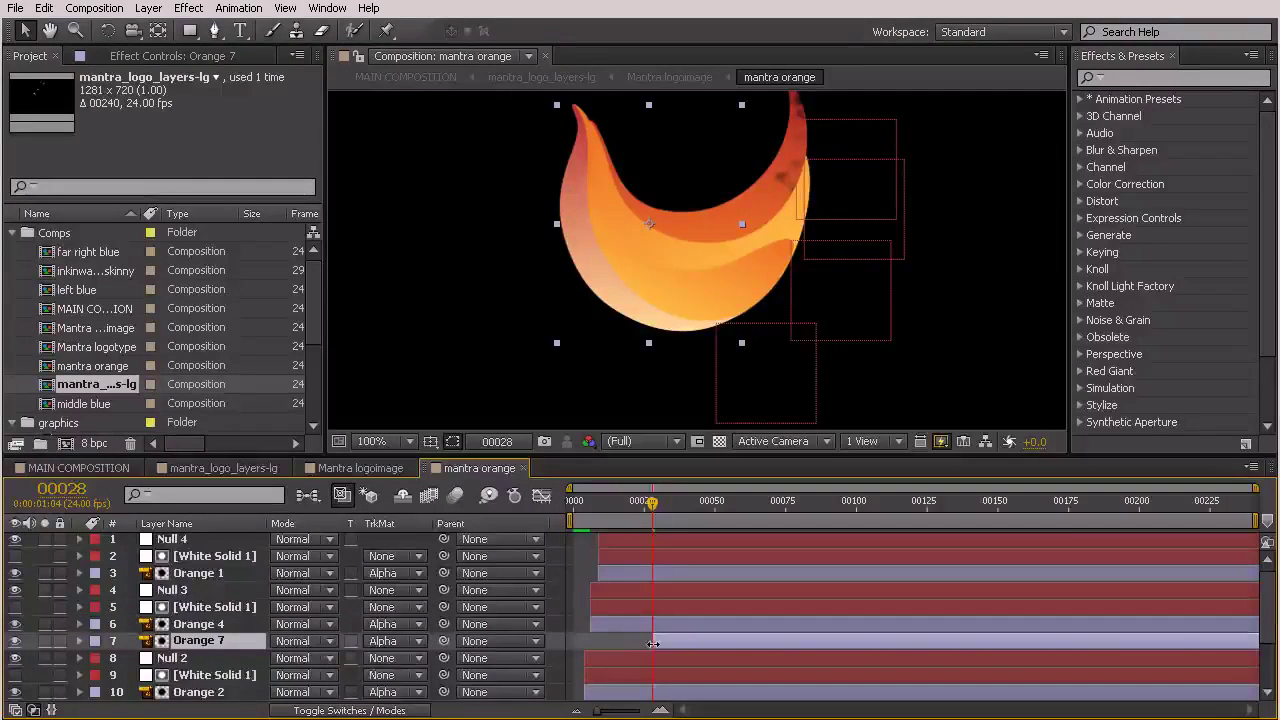
left_click(390, 641)
left_click(385, 655)
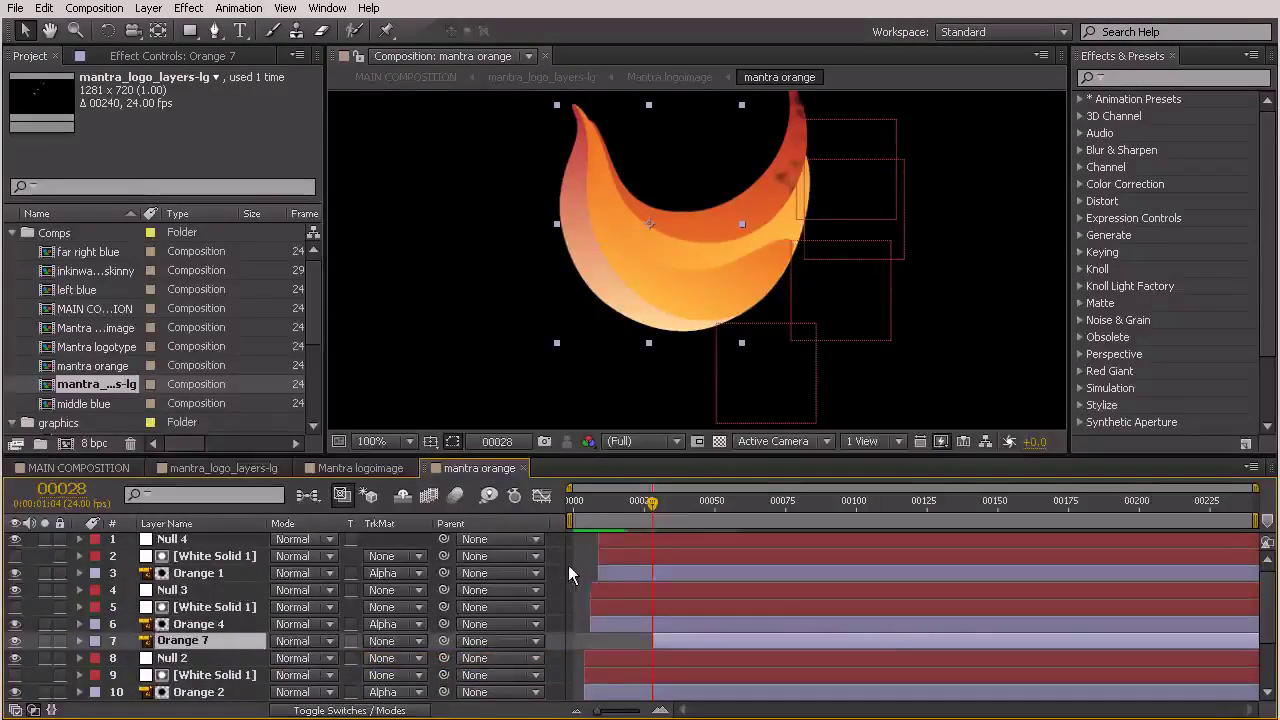
- Duplicate the Orange 1 layer, place the copy directly beneath the original, and set the copy's track matte to None
left_click(612, 573)
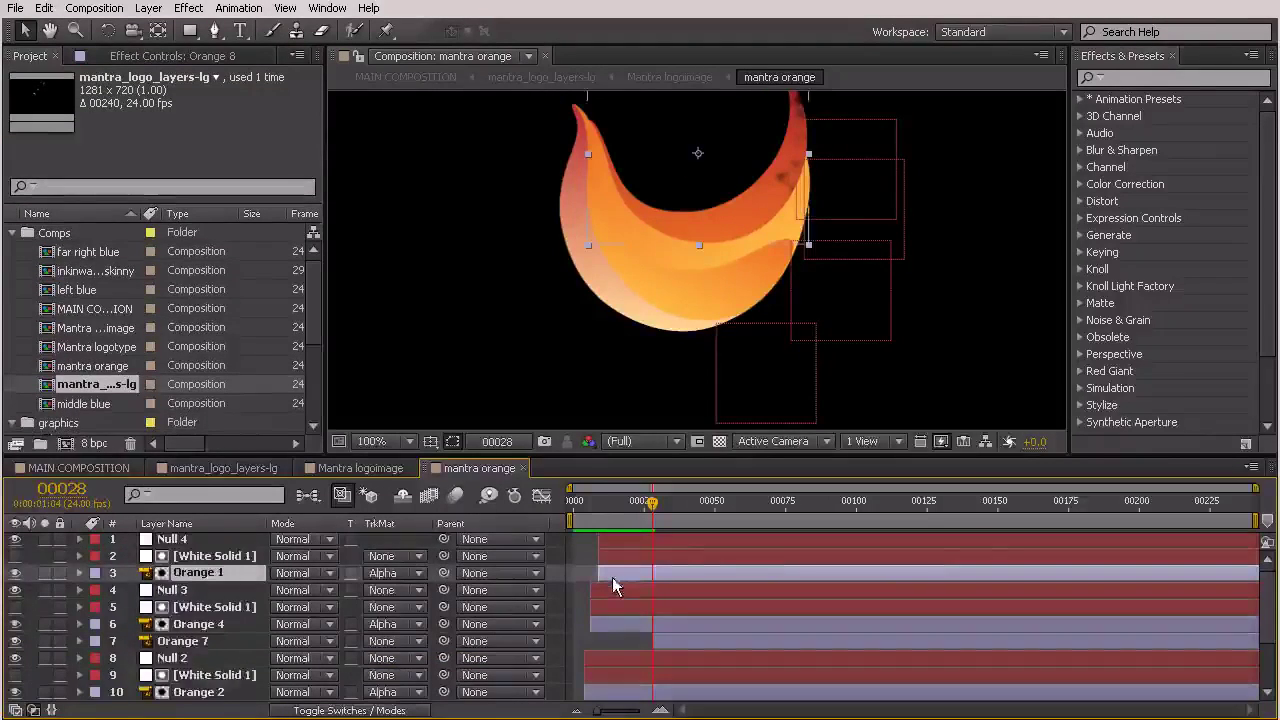
key("ctrl+d")
left_click_drag(236, 591, 200, 603)
left_click(372, 596)
left_click(392, 530)
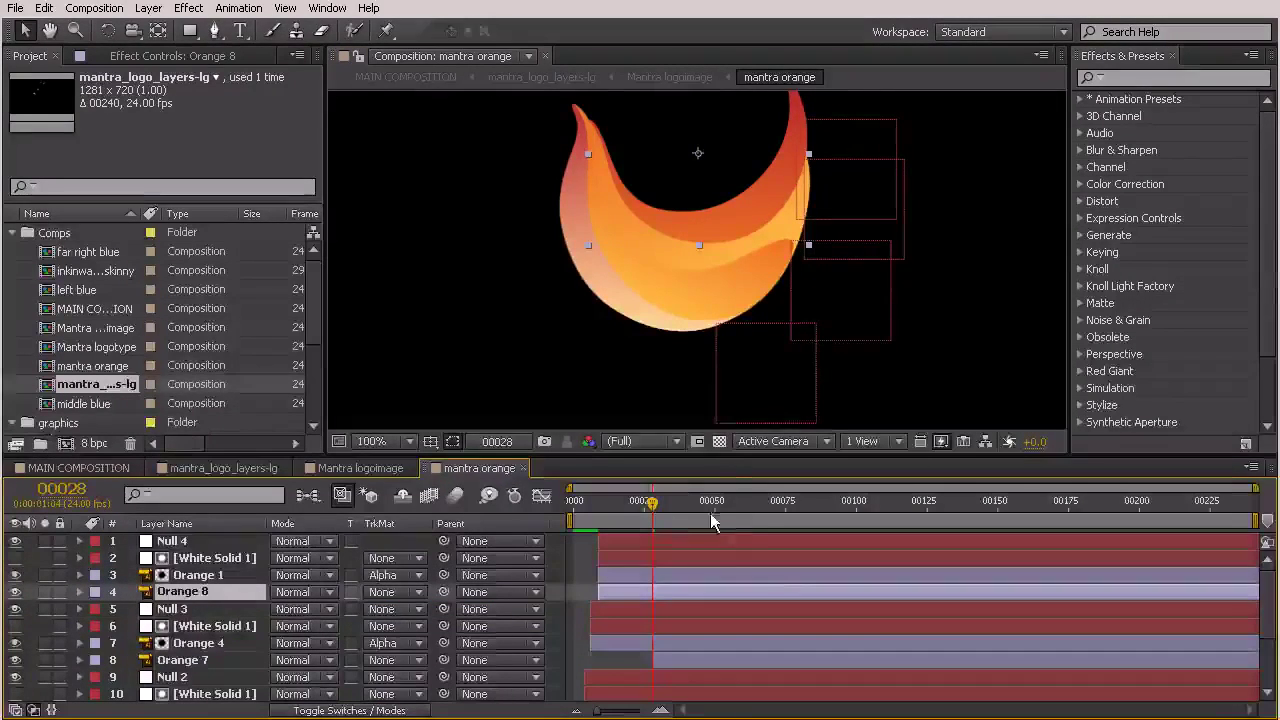
- Trim the start of Orange 8 to frame 35 and scrub through the remaining animation to check it
left_click_drag(652, 505, 594, 545)
left_click_drag(600, 593, 646, 601)
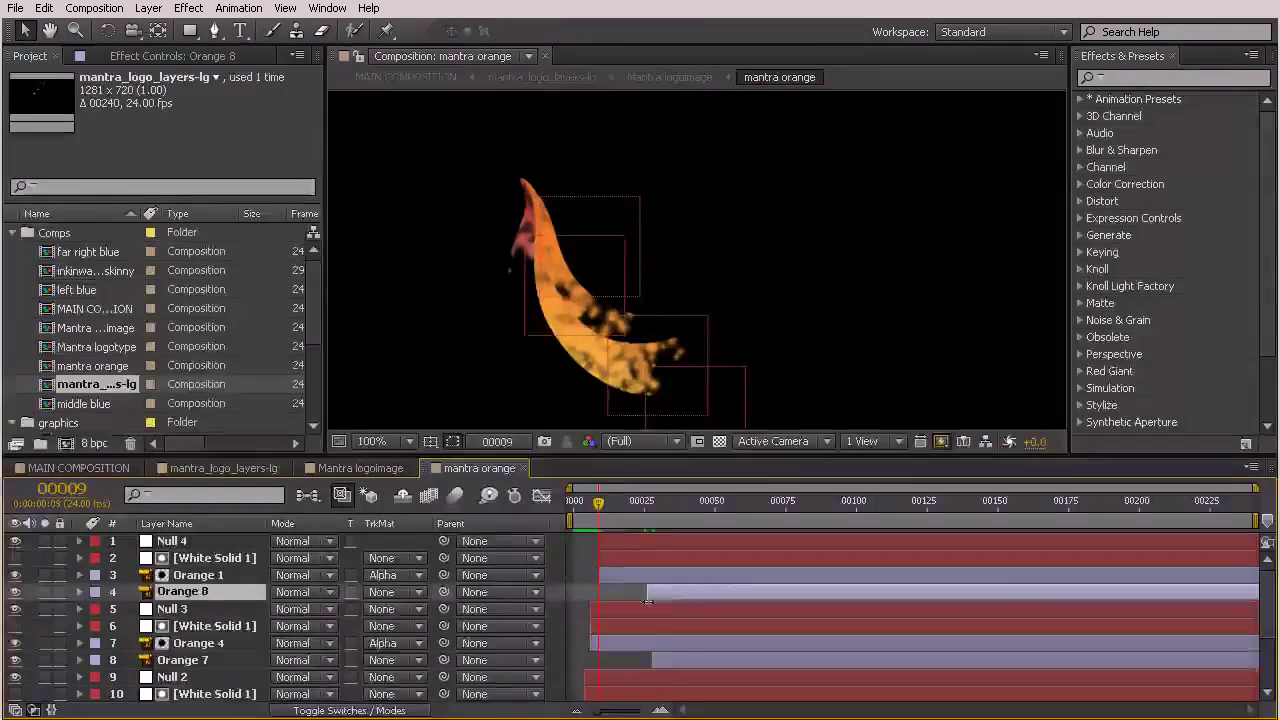
left_click_drag(596, 510, 620, 548)
left_click_drag(650, 591, 760, 591)
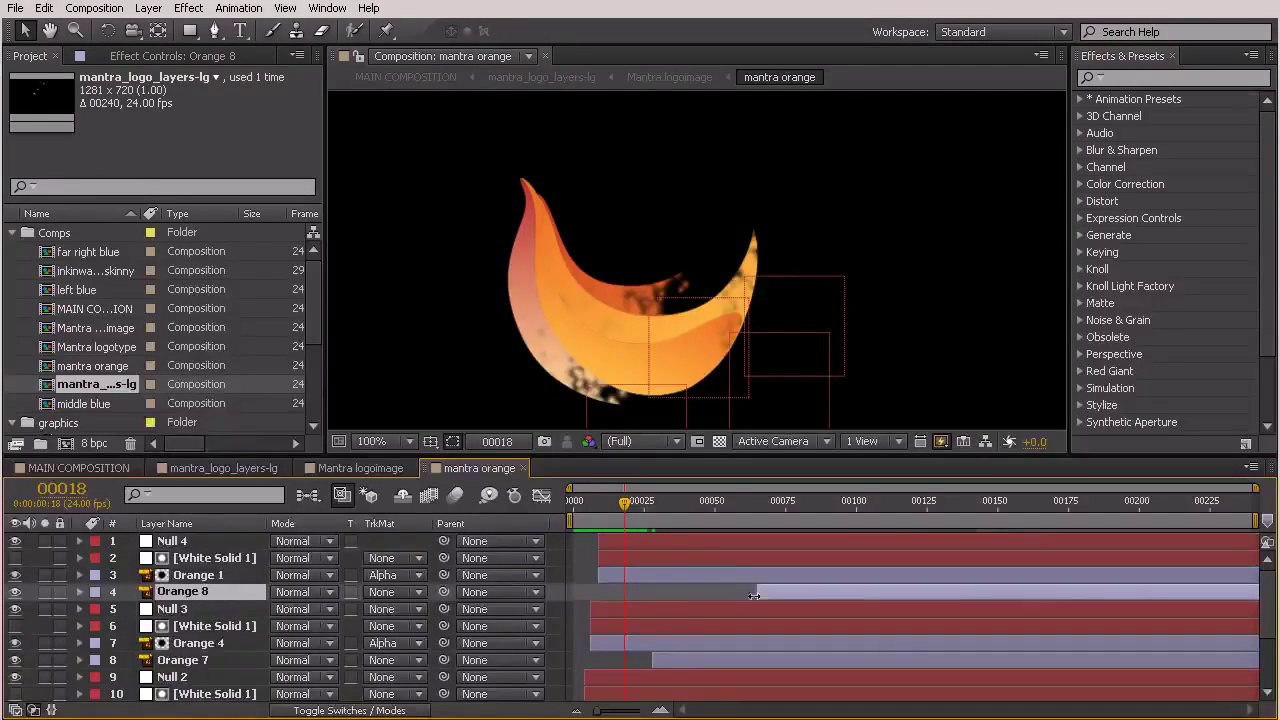
left_click_drag(624, 503, 672, 505)
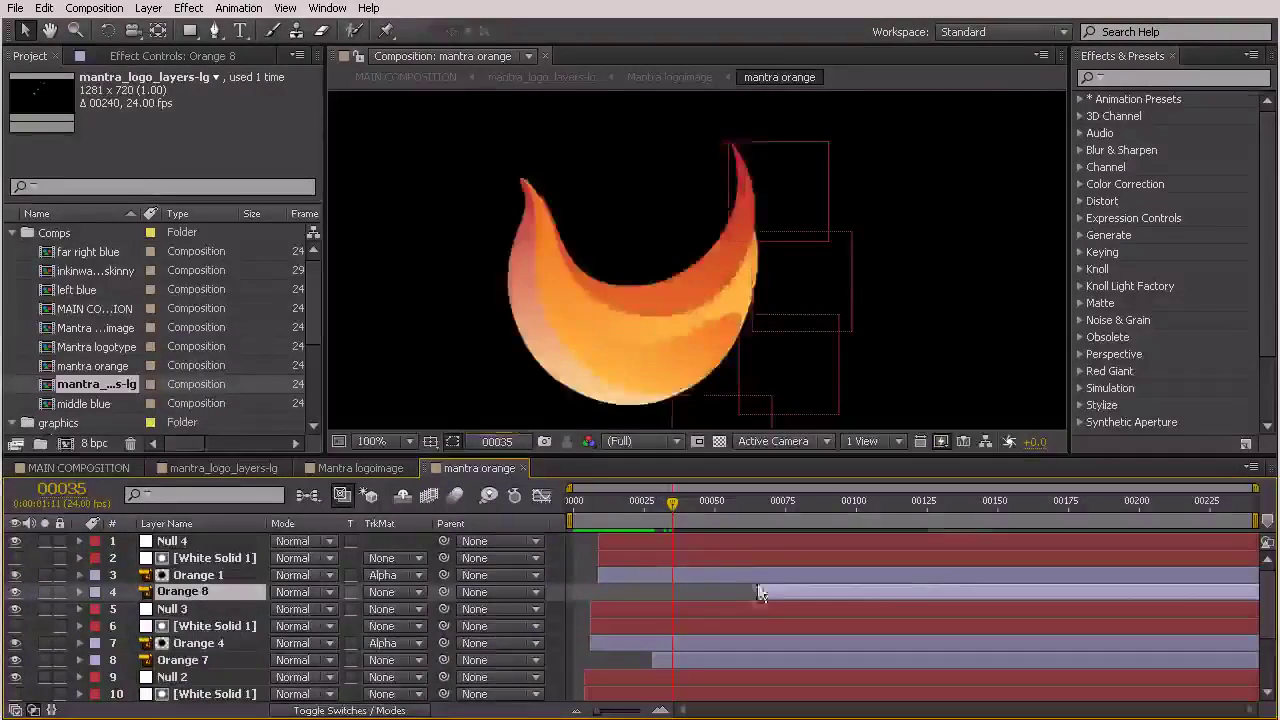
left_click_drag(757, 592, 681, 595)
left_click_drag(672, 500, 771, 560)
left_click_drag(771, 506, 1150, 508)
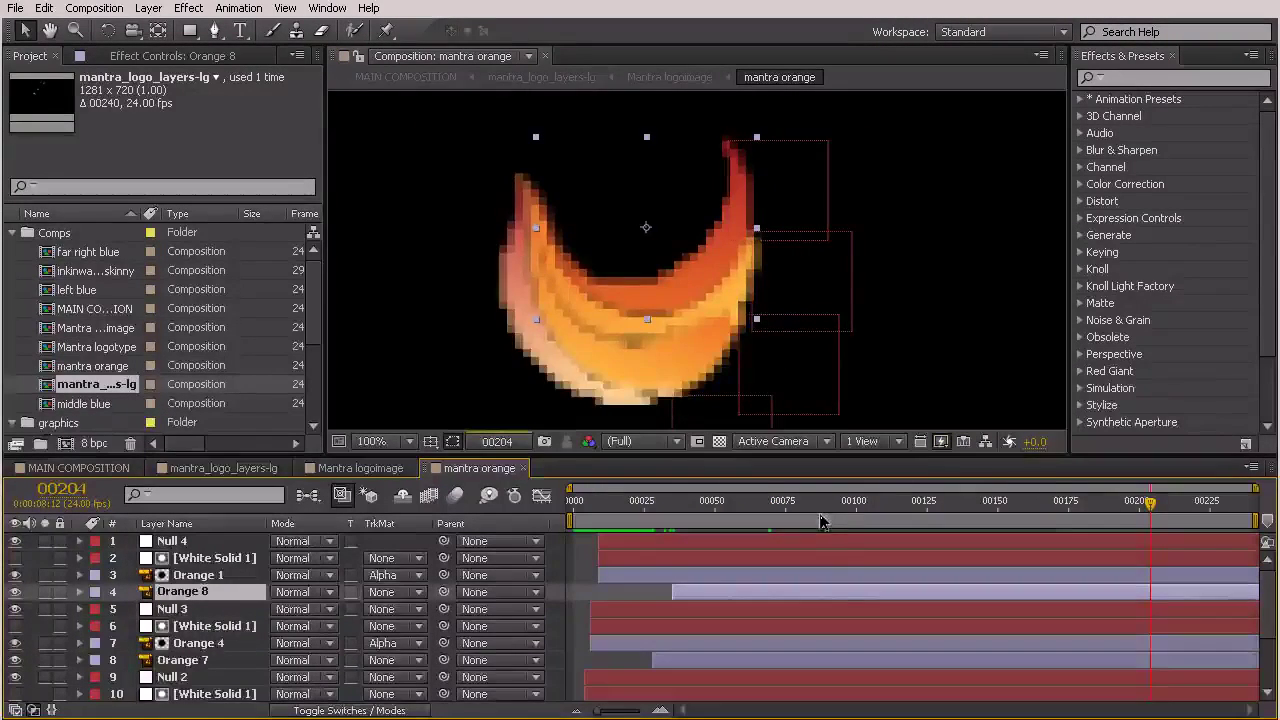
- Trim the ends of Null 4, the White Solid 1 beneath it, and Orange 1 to frame 44
left_click(683, 502)
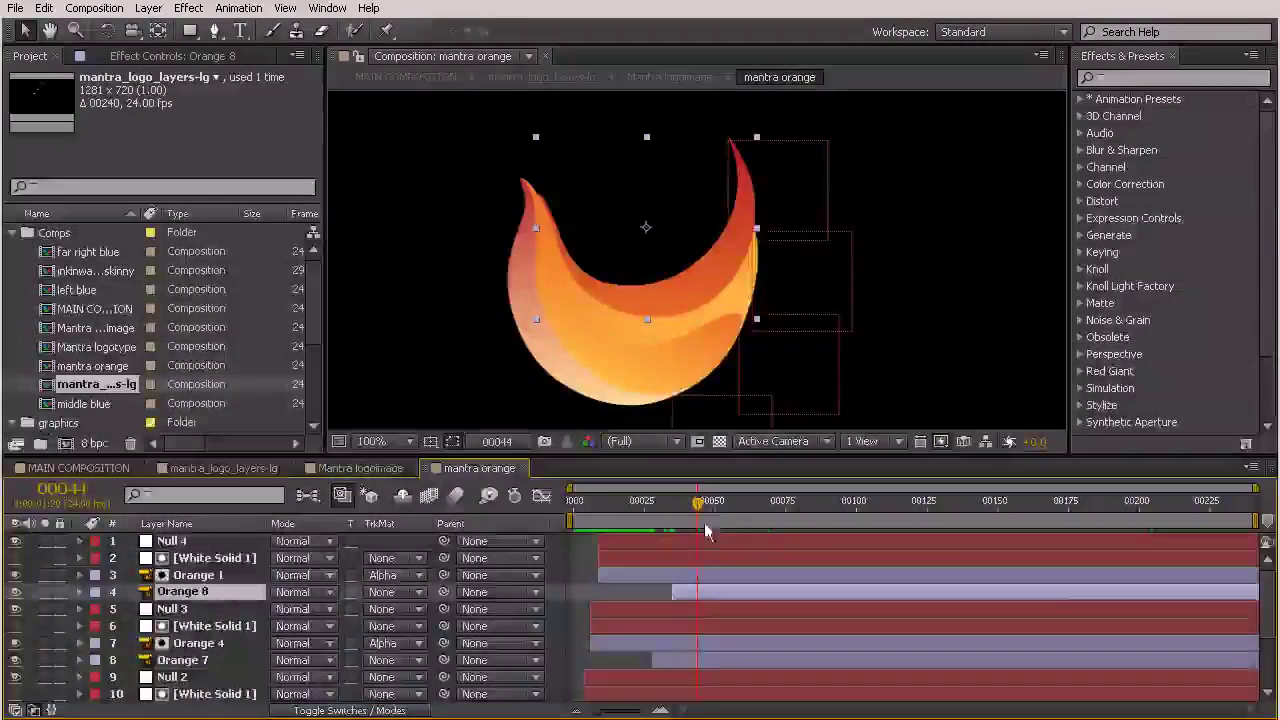
left_click(697, 506)
left_click_drag(697, 510, 700, 508)
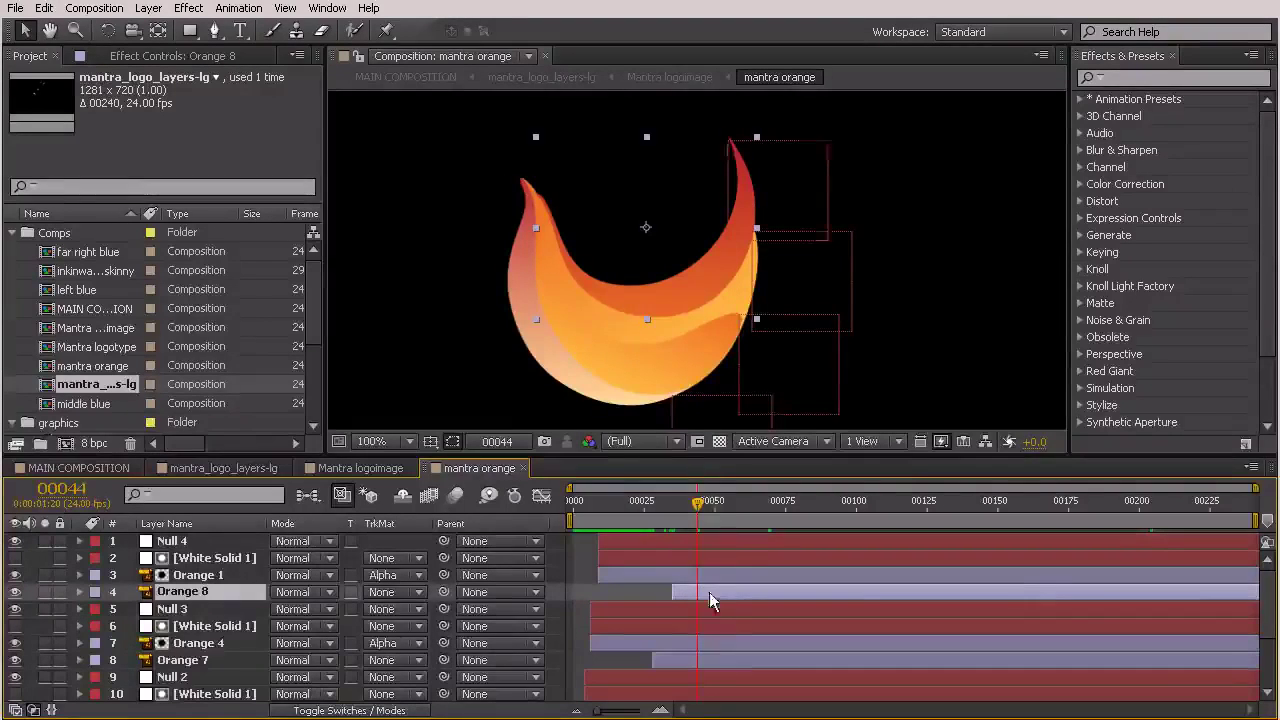
left_click(688, 541)
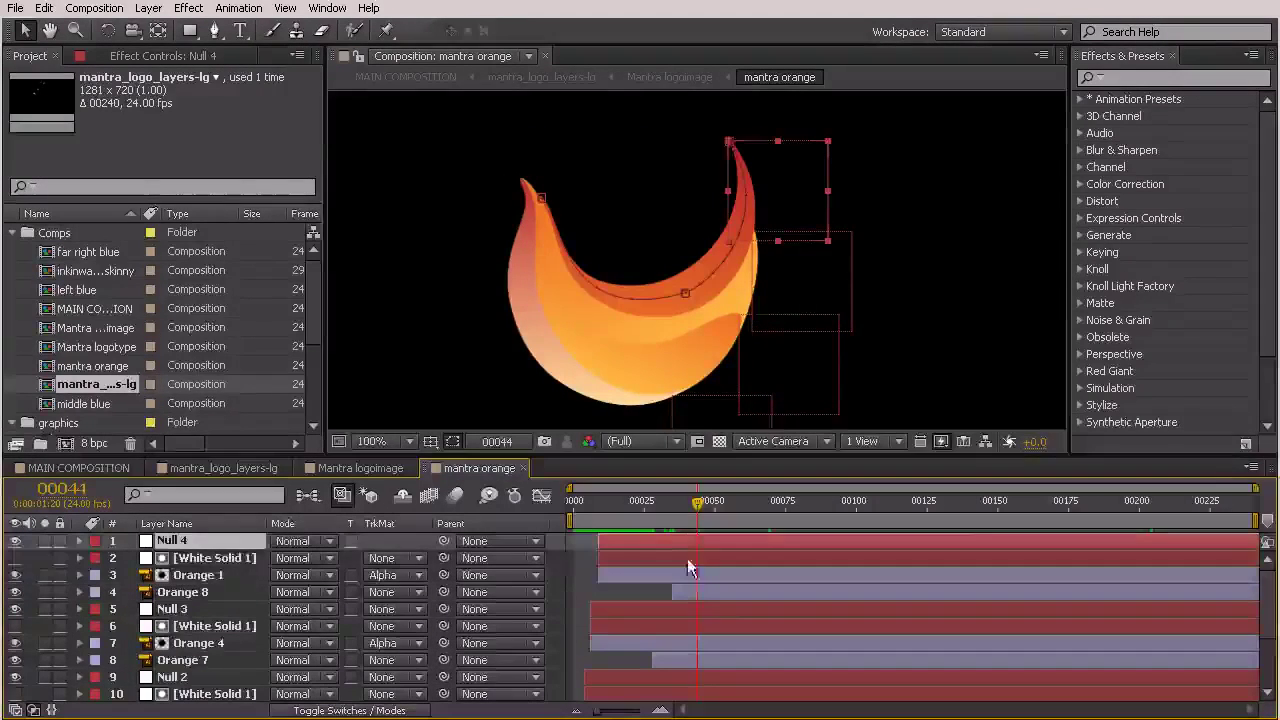
left_click(698, 576, "shift")
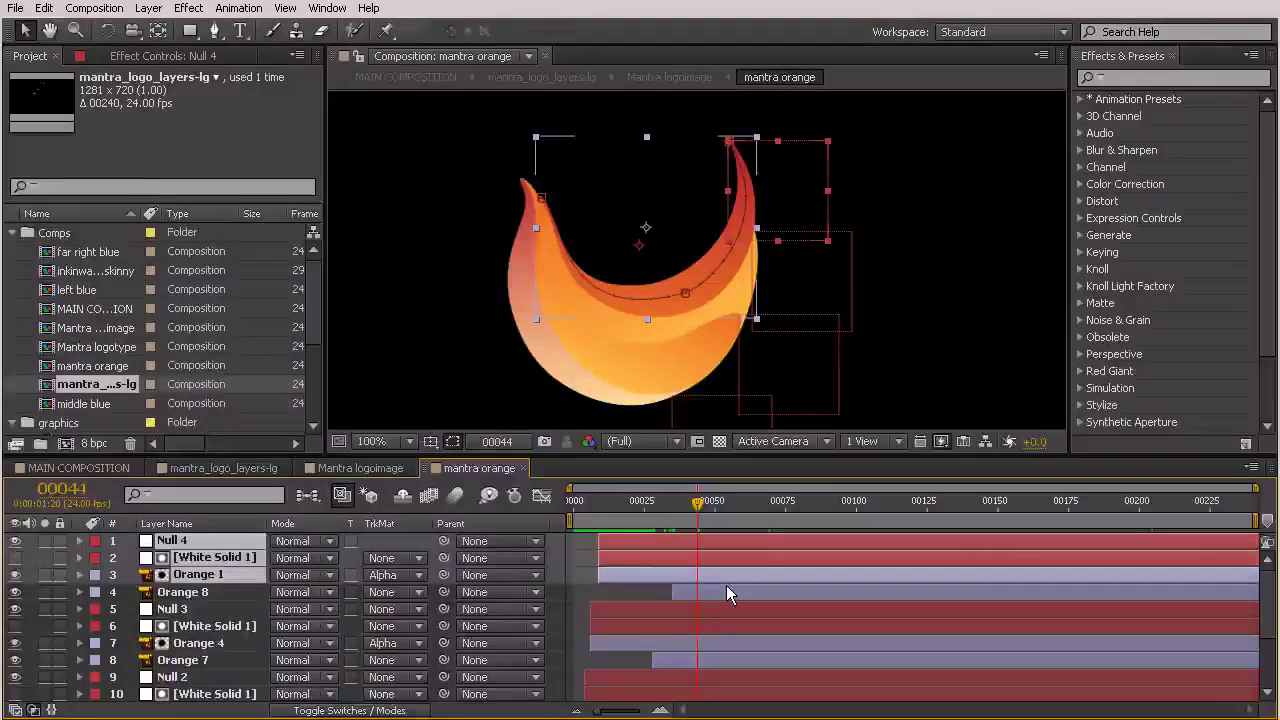
key("alt+bracketright")
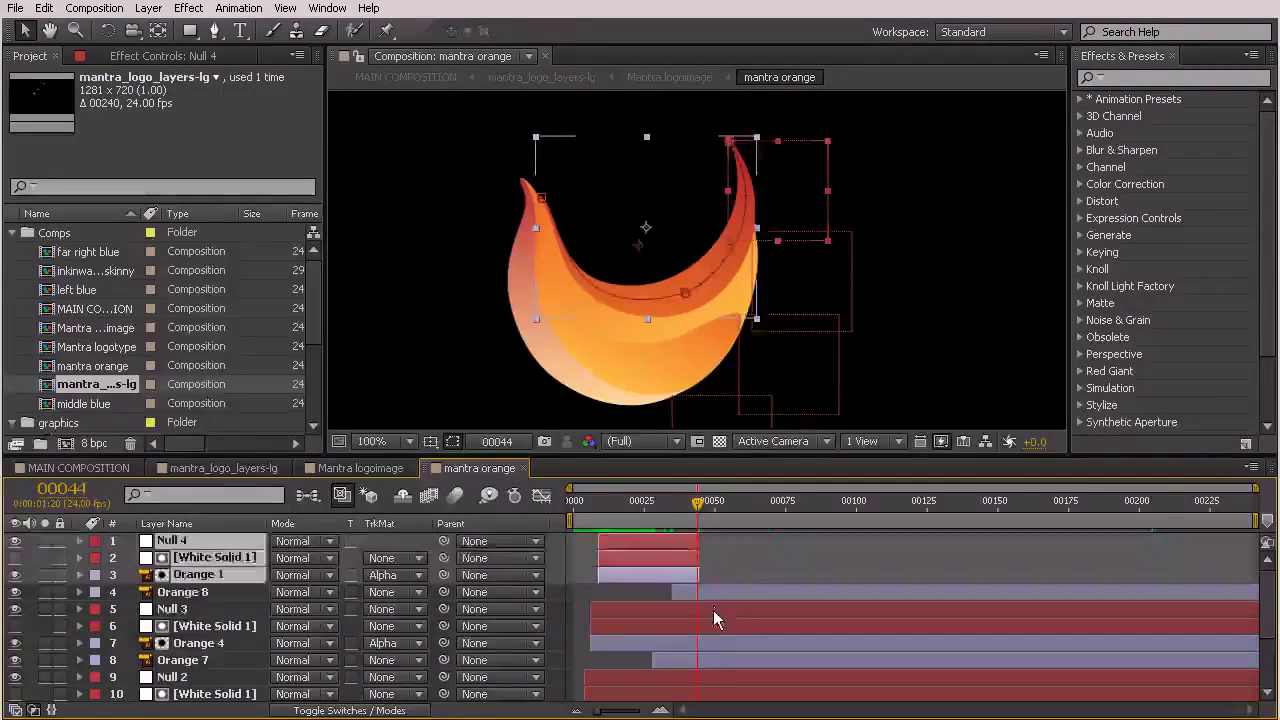
- Trim the ends of Null 3, the White Solid 1 beneath it, and Orange 4 to frame 44
left_click(713, 608)
left_click(718, 642, "shift")
key("alt+bracketright")
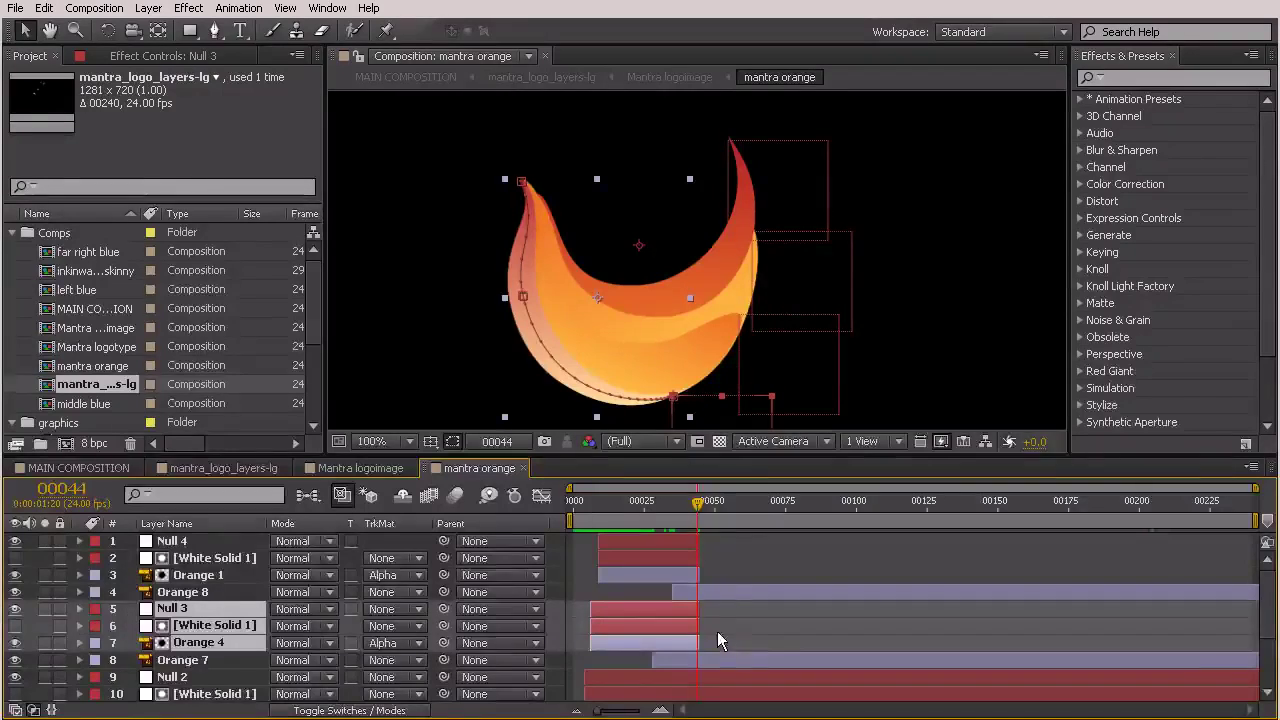
- Trim the ends of Null 2, the White Solid 1 beneath it, and Orange 2 to frame 44
scroll(752, 636, "down", 2)
left_click(750, 626)
left_click(727, 654, "shift")
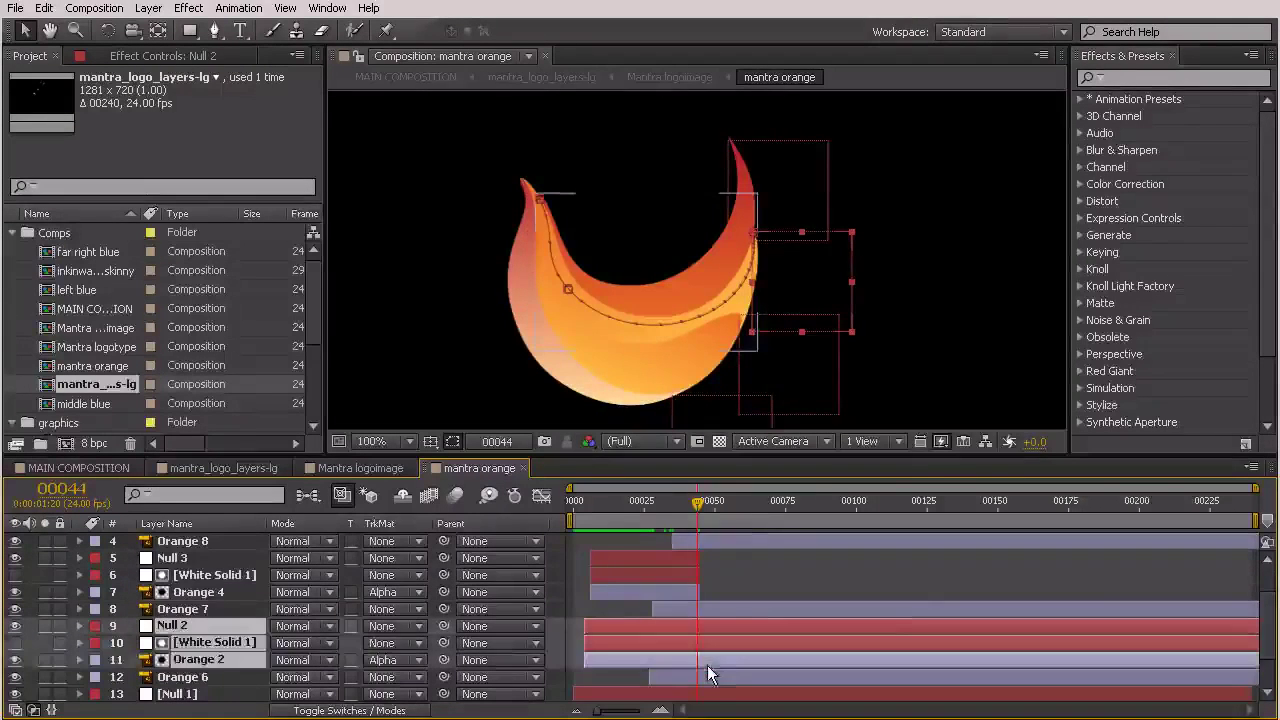
key("alt+bracketright")
scroll(730, 656, "down", 2)
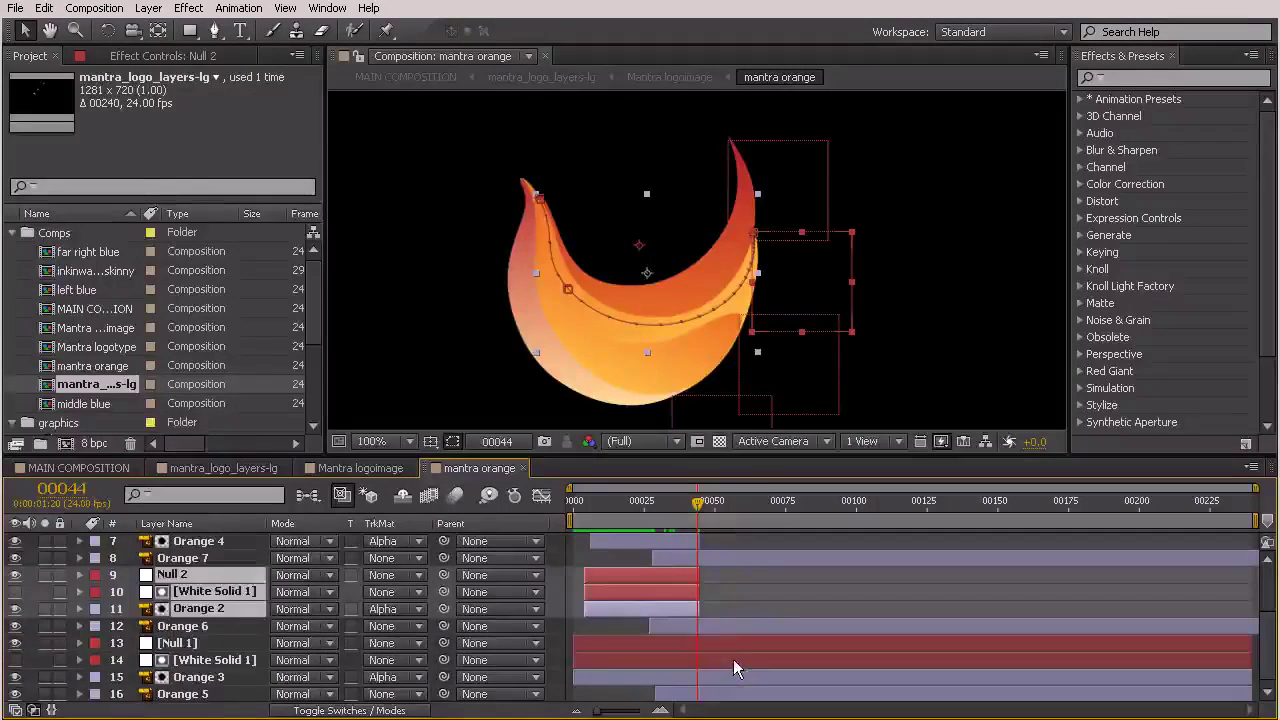
- Trim the ends of Null 1, the White Solid 1 beneath it, and Orange 3 to frame 44
left_click(712, 642)
left_click(705, 680, "shift")
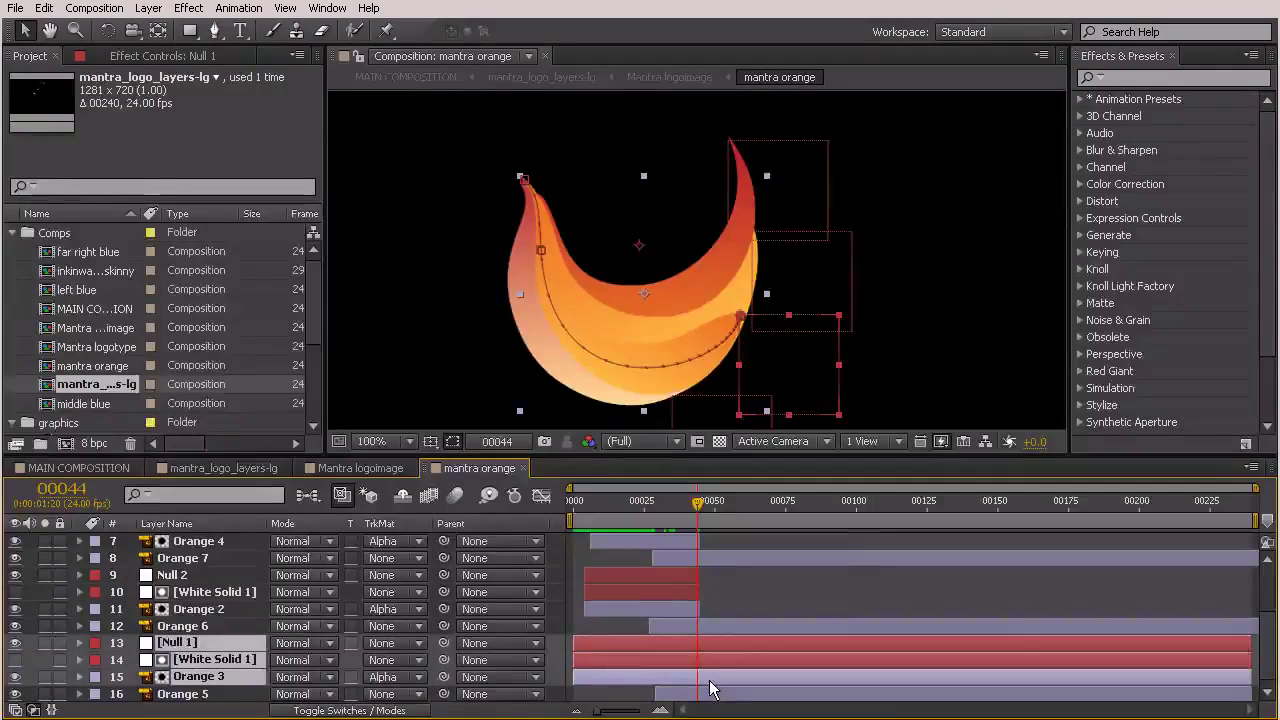
key("alt+bracketright")
left_click(787, 642)
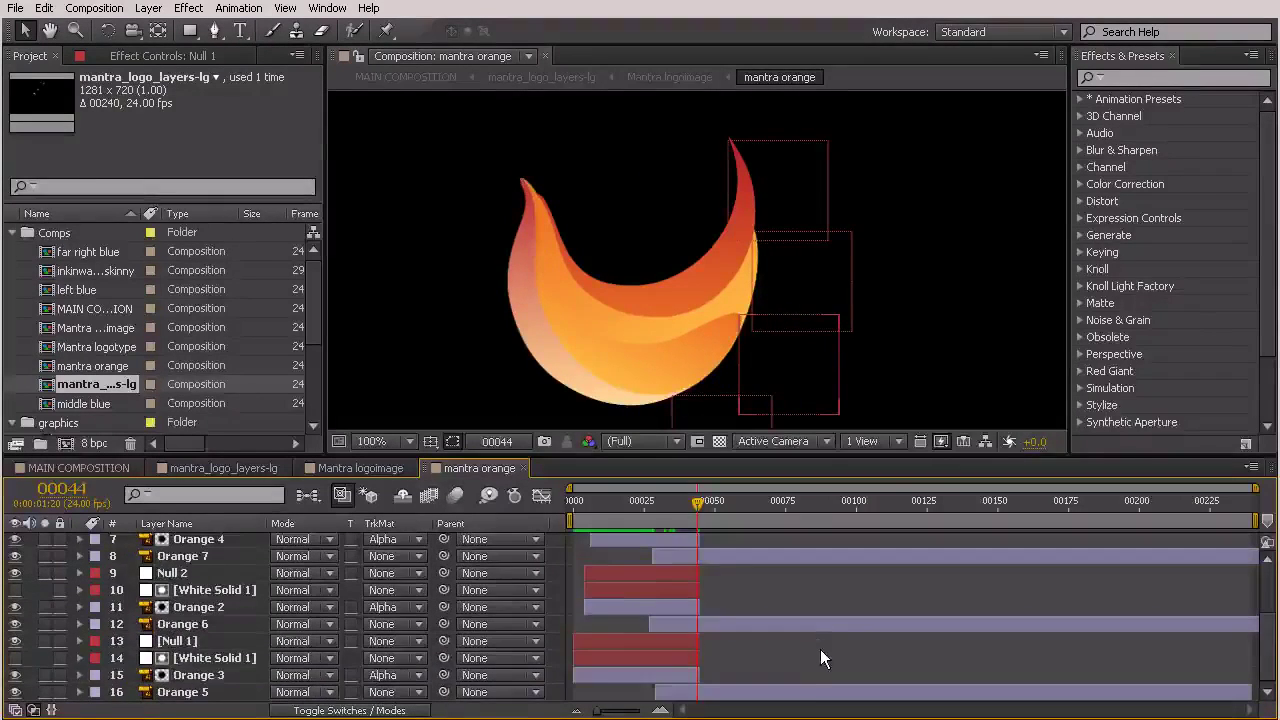
- Close the mantra orange composition after scrubbing through it, and preview the whole logo reveal in the Mantra logoimage composition
scroll(811, 642, "up", 3)
left_click_drag(691, 493, 697, 586)
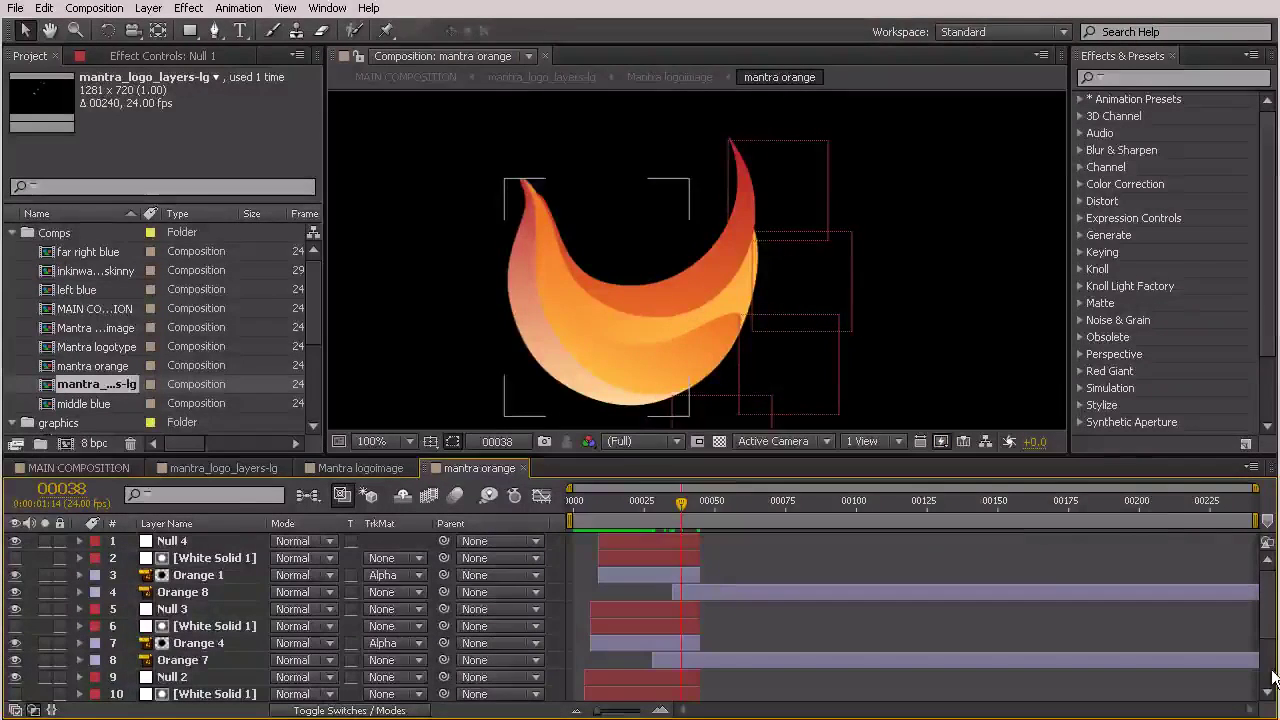
left_click(521, 468)
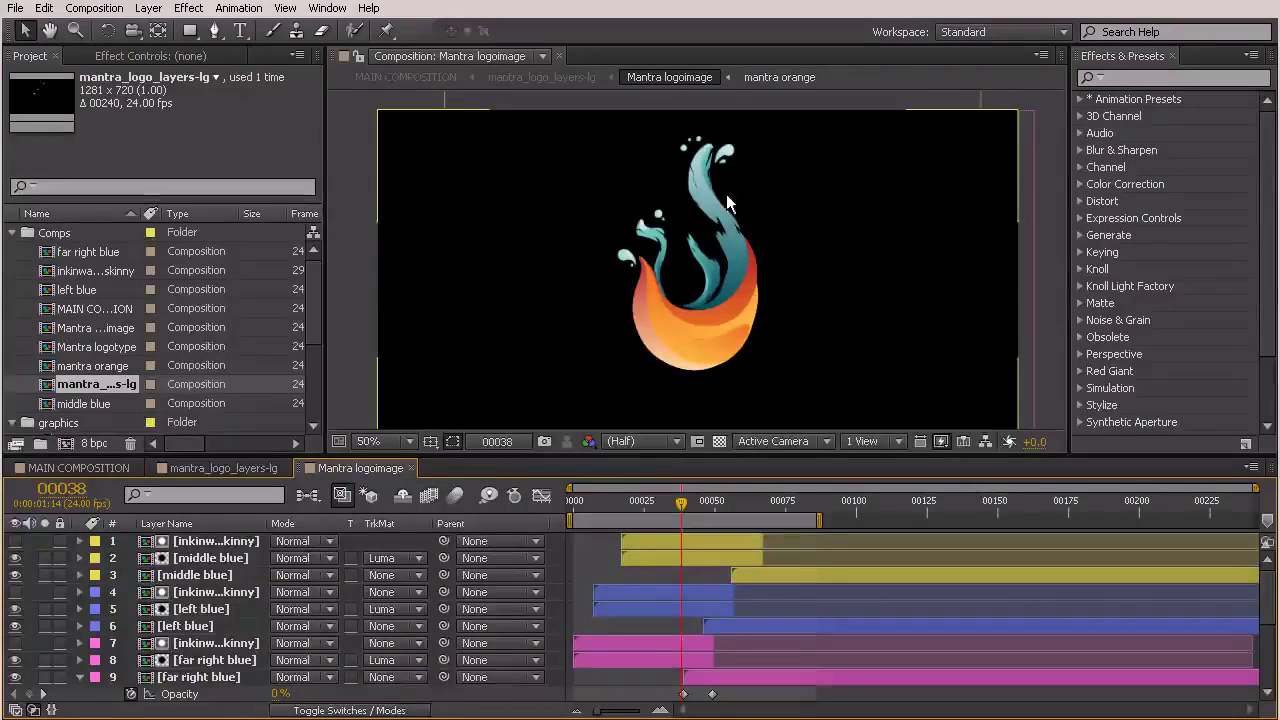
left_click_drag(682, 502, 645, 518)
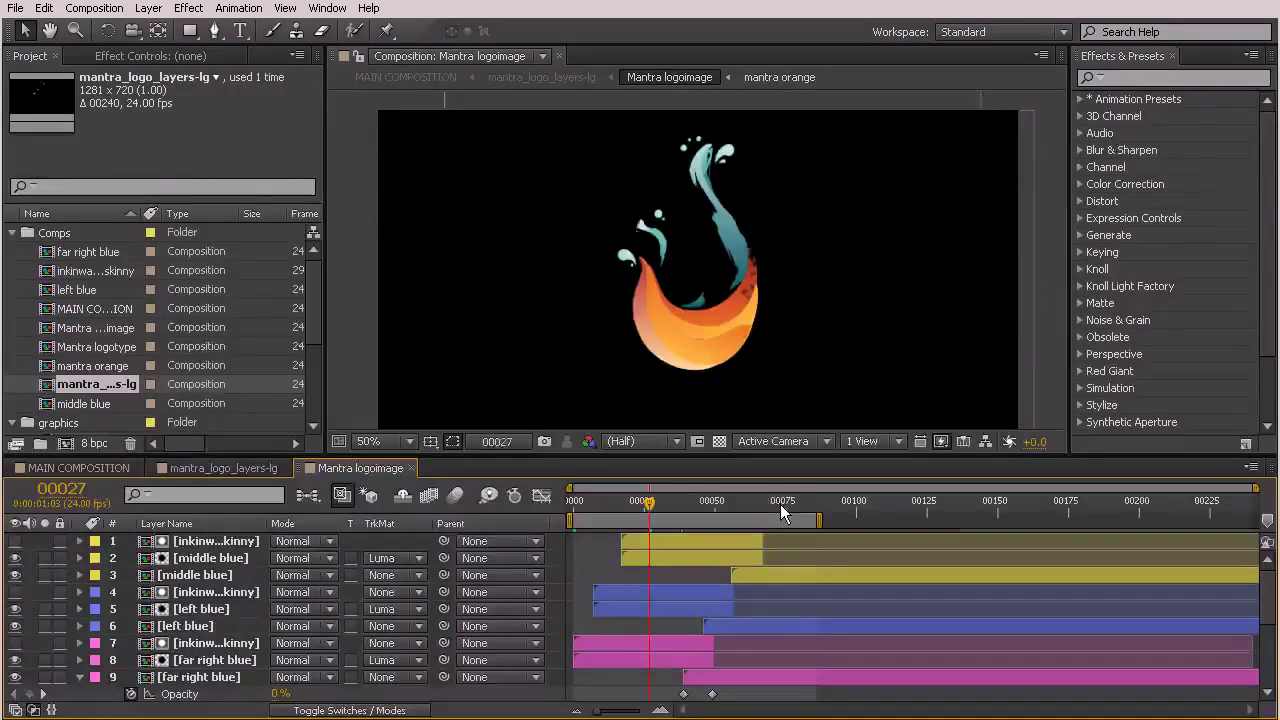
key("space")
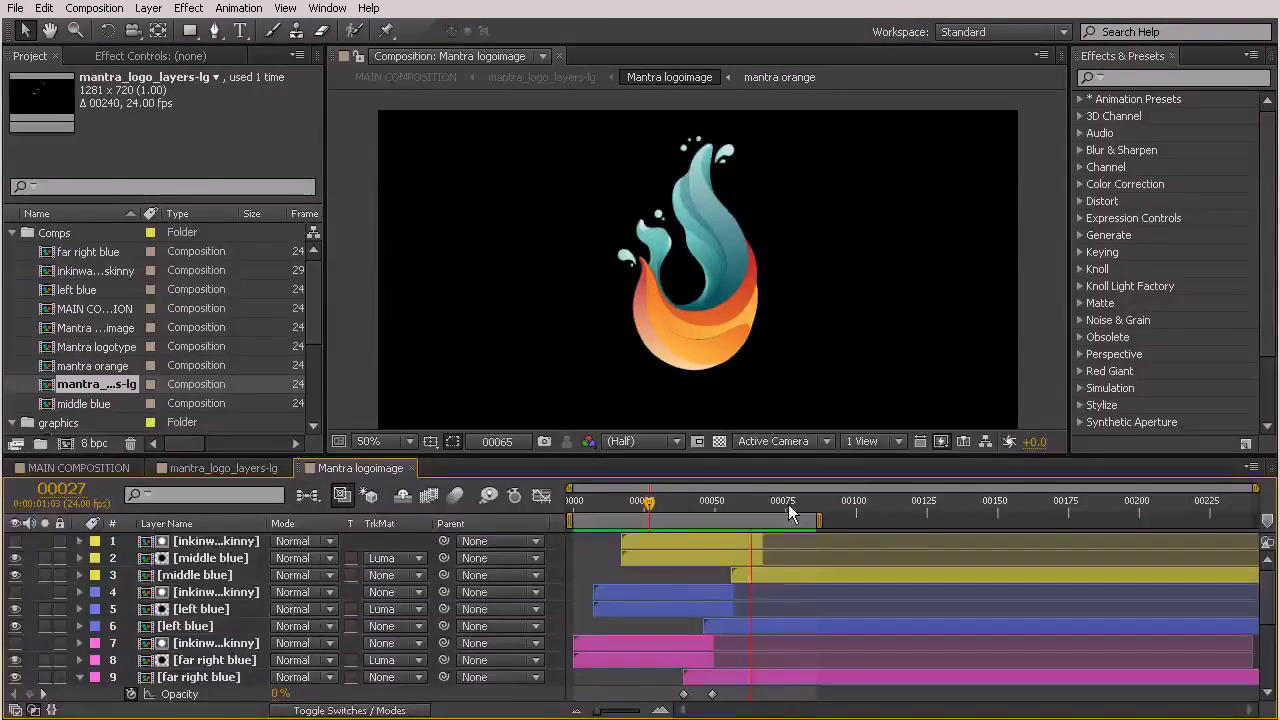
key("space")
- Shift both left blue layers and their inkinwater matte about 3 frames earlier in the timeline
left_click_drag(650, 501, 708, 546)
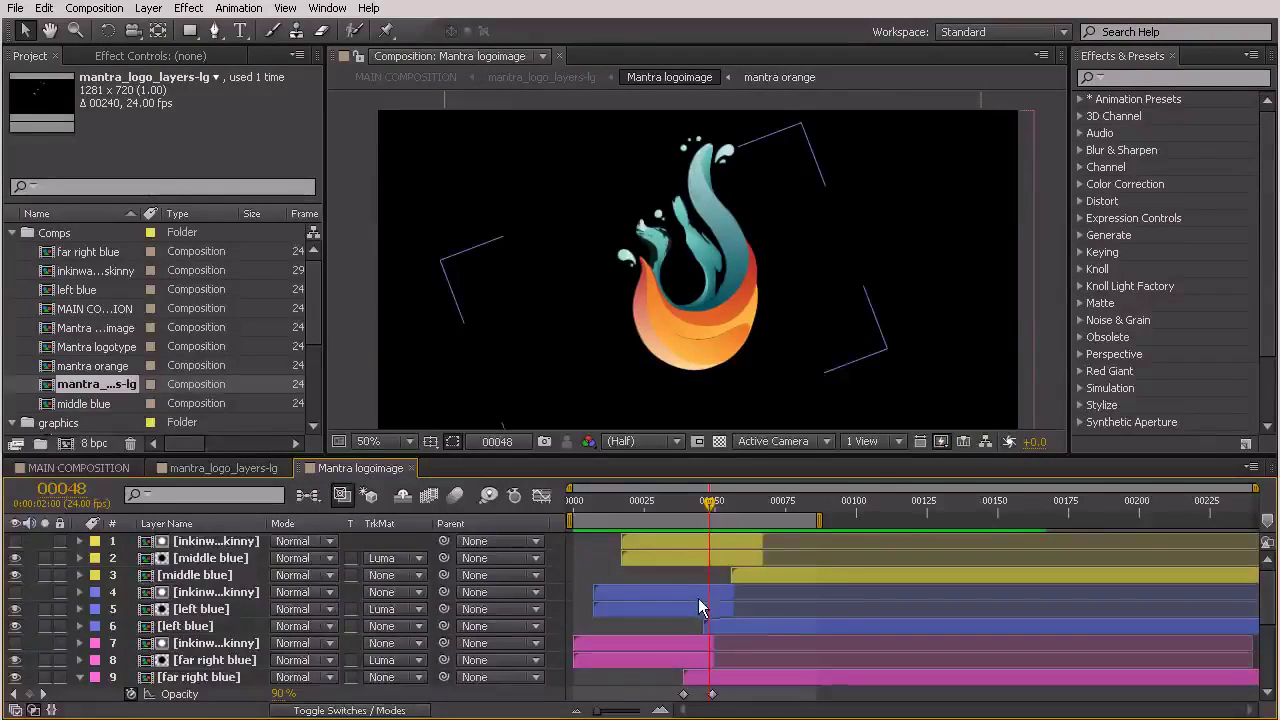
left_click(744, 622)
left_click(688, 595, "shift")
left_click_drag(635, 613, 627, 607)
- Shift both middle blue layers and their matte earlier so the unmatted copy starts at frame 48, and preview the timing
left_click(747, 575)
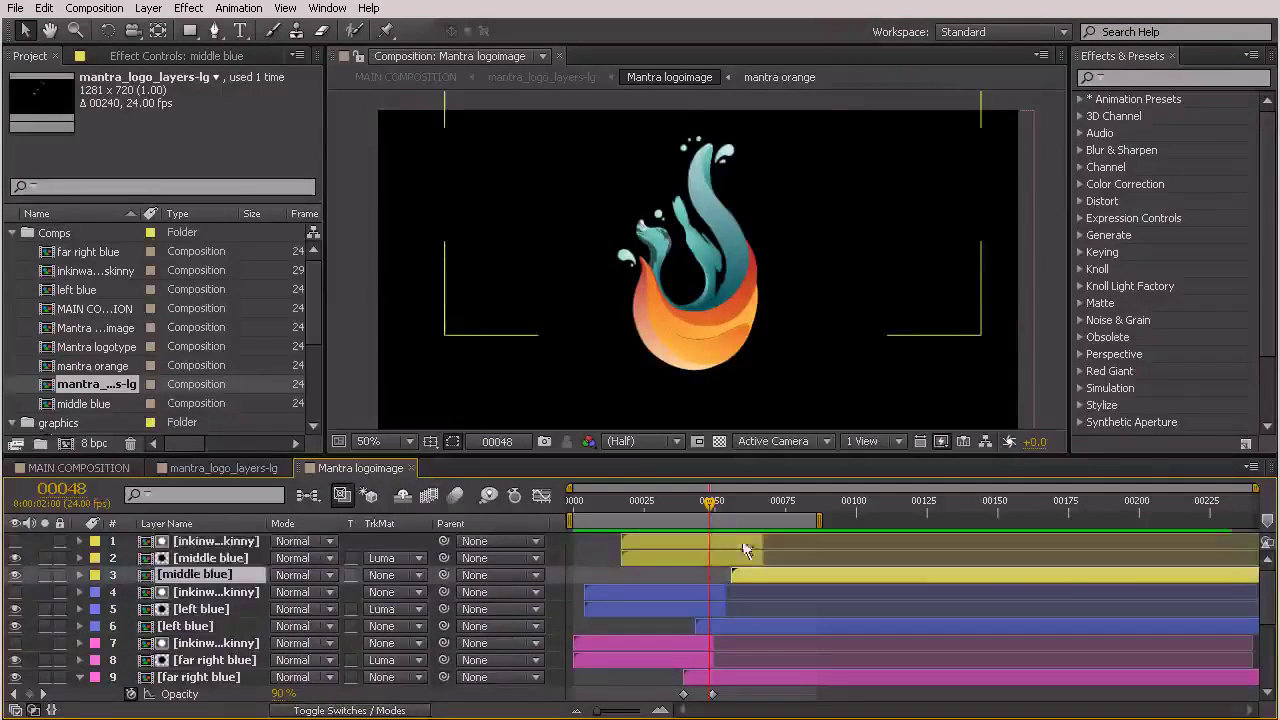
left_click(742, 538, "shift")
left_click_drag(719, 556, 697, 563)
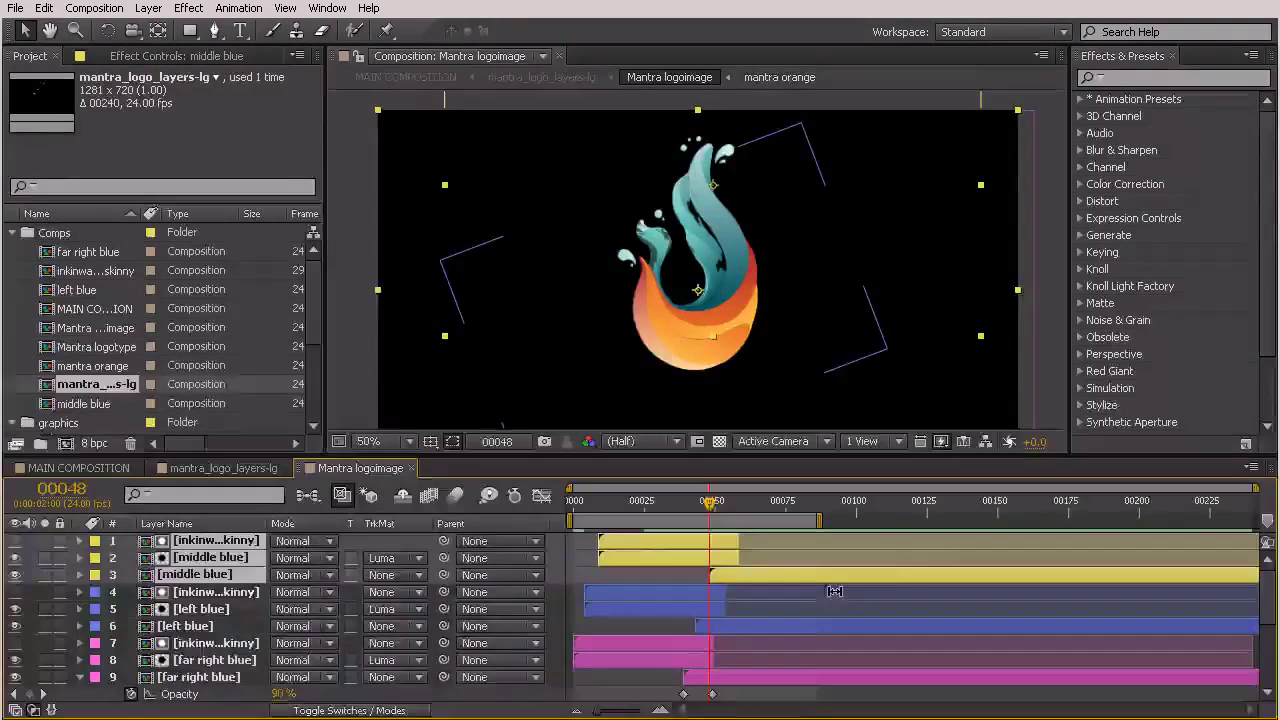
key("KP_0")
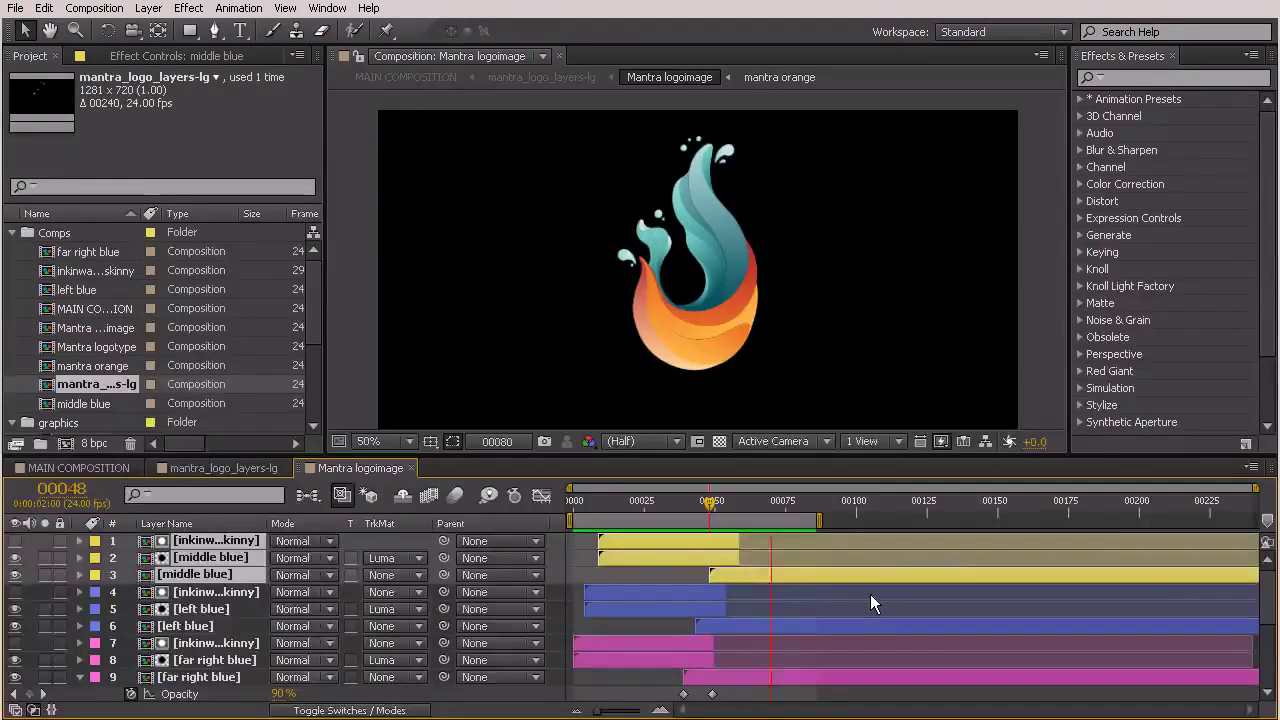
left_click(721, 594)
- Unlock all the drop layers, from Drop L1 to Drop R5
scroll(265, 677, "down", 3)
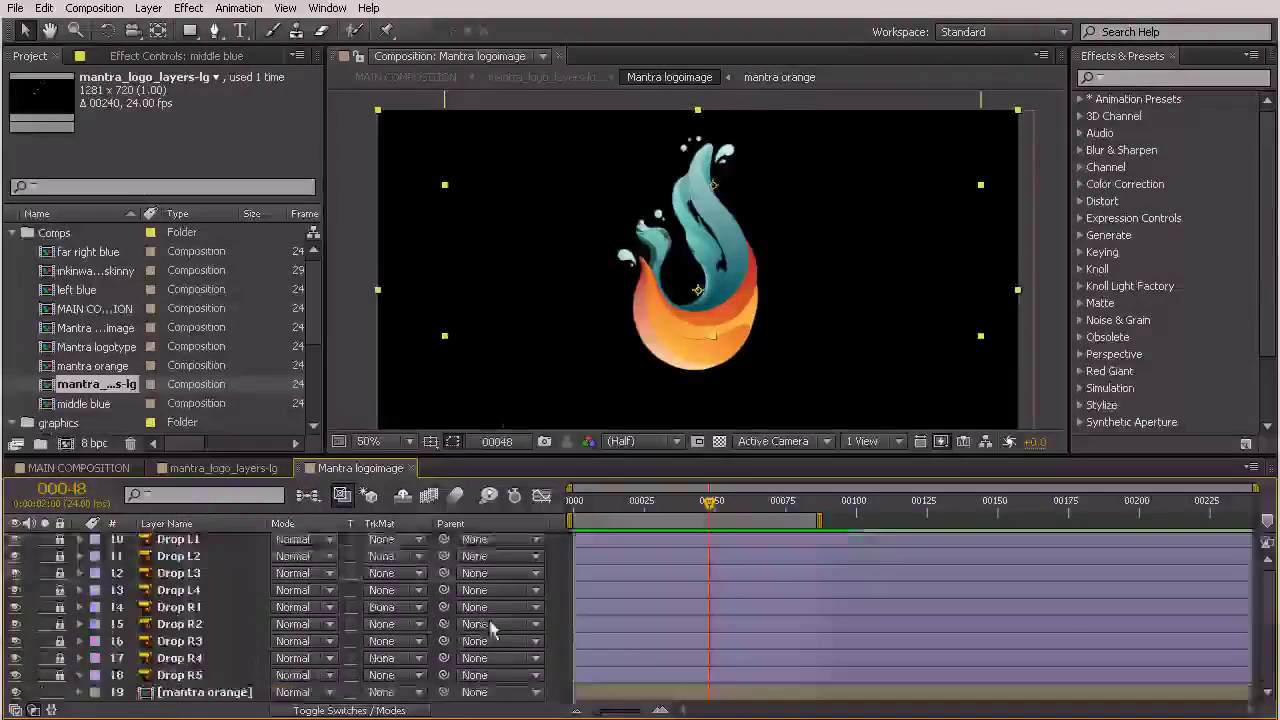
left_click(213, 692)
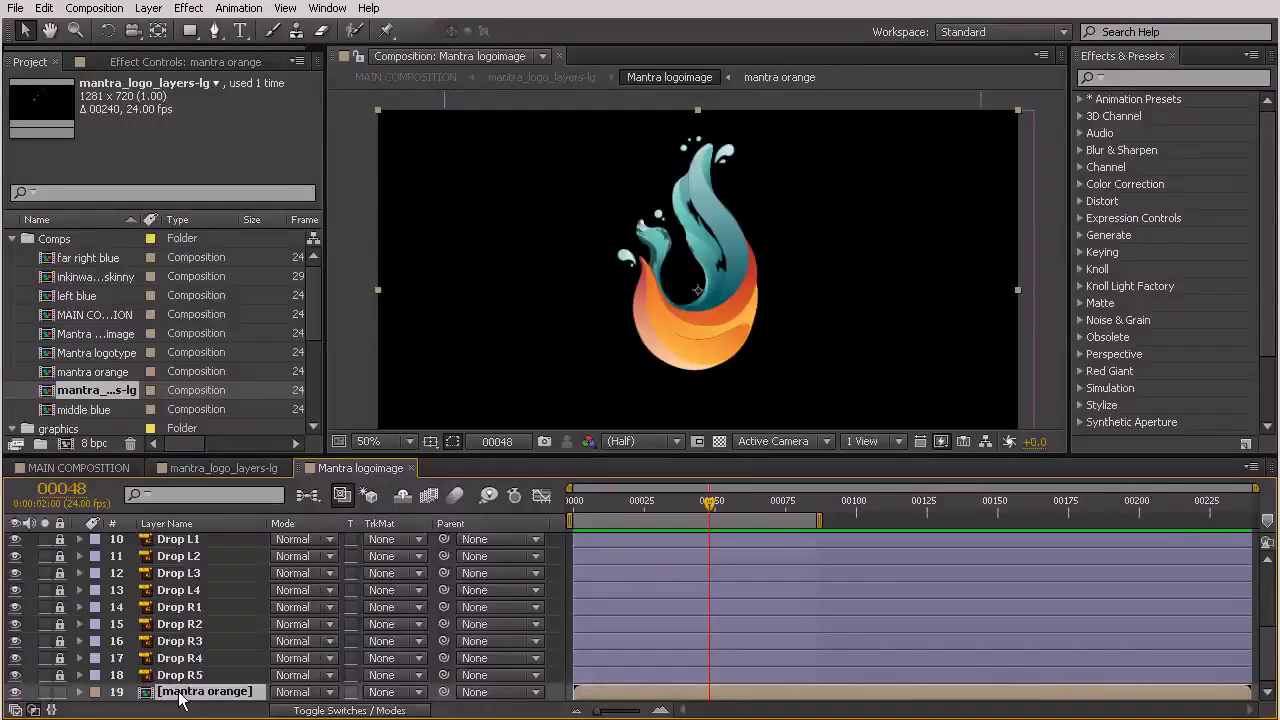
scroll(214, 675, "up", 4)
scroll(214, 675, "down", 4)
scroll(214, 675, "up", 5)
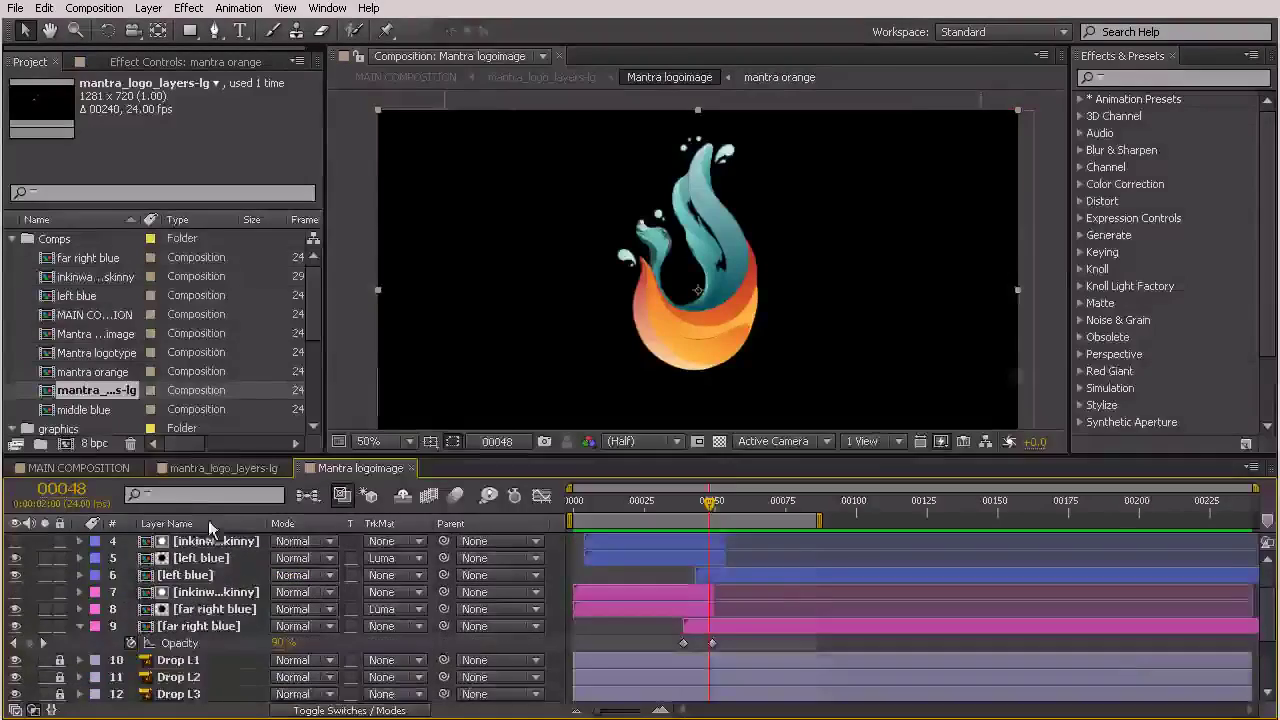
scroll(213, 575, "down", 5)
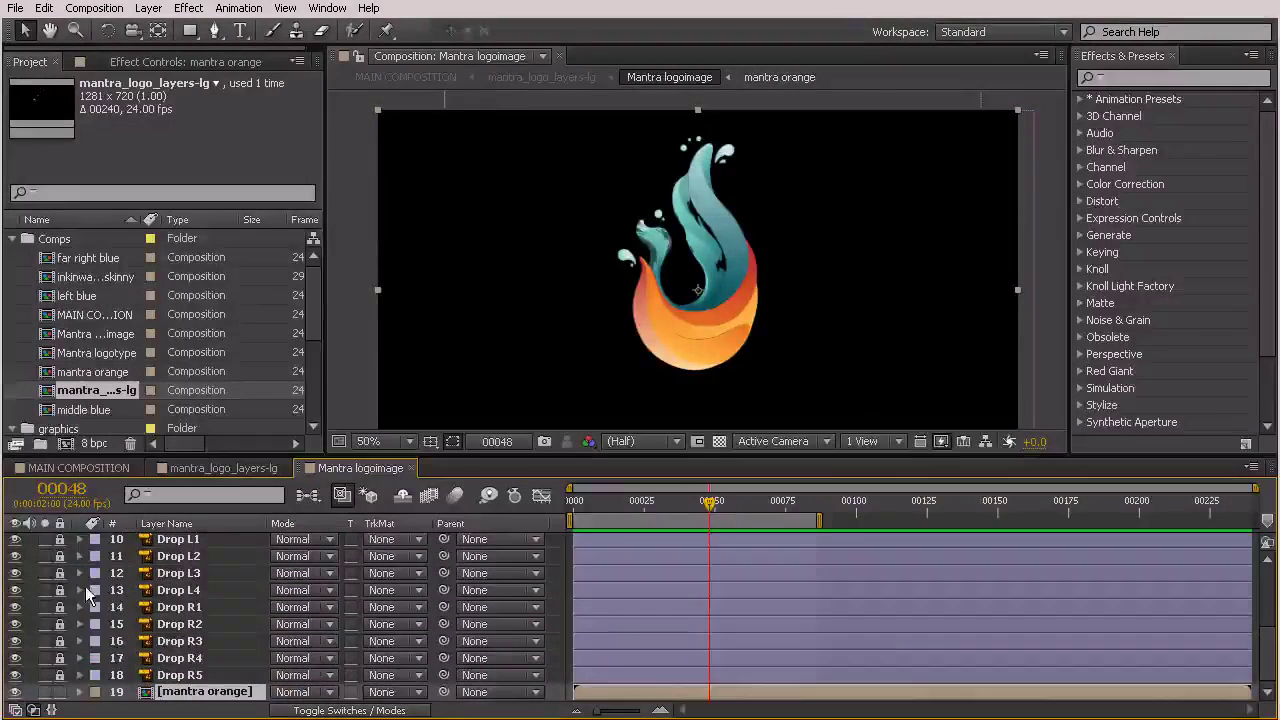
left_click_drag(57, 673, 57, 555)
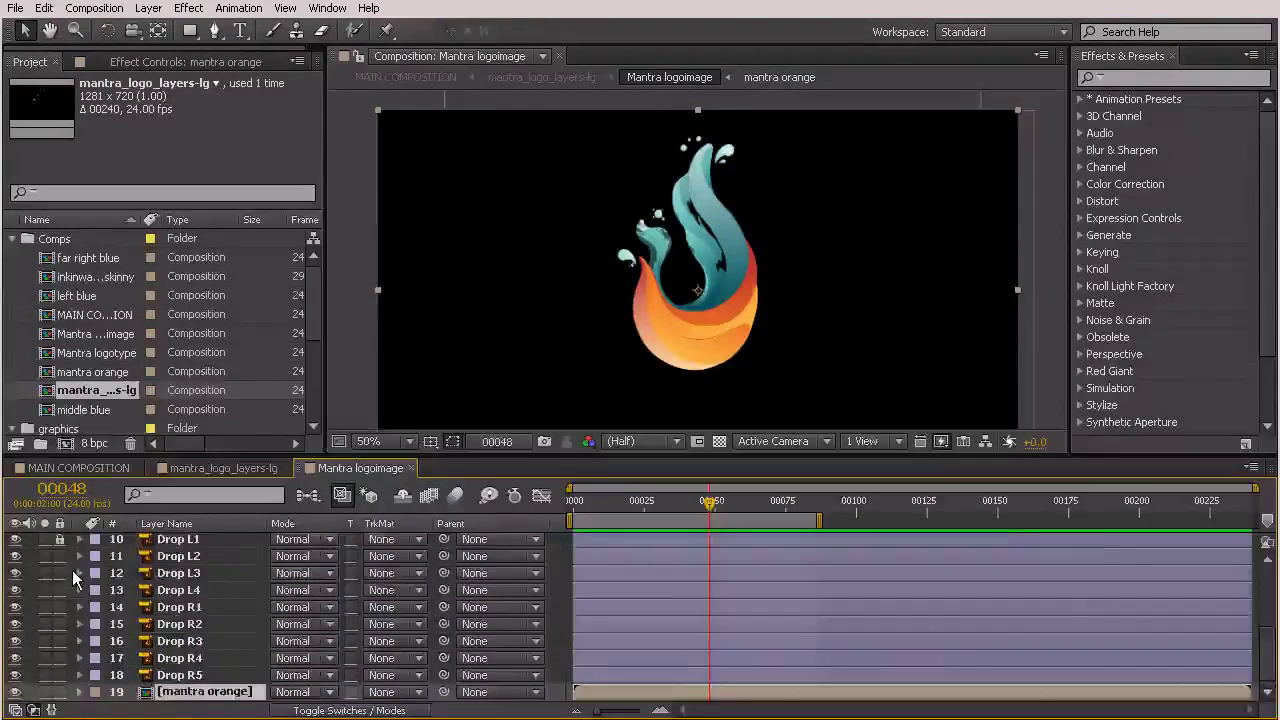
scroll(71, 566, "up", 2)
left_click(59, 641)
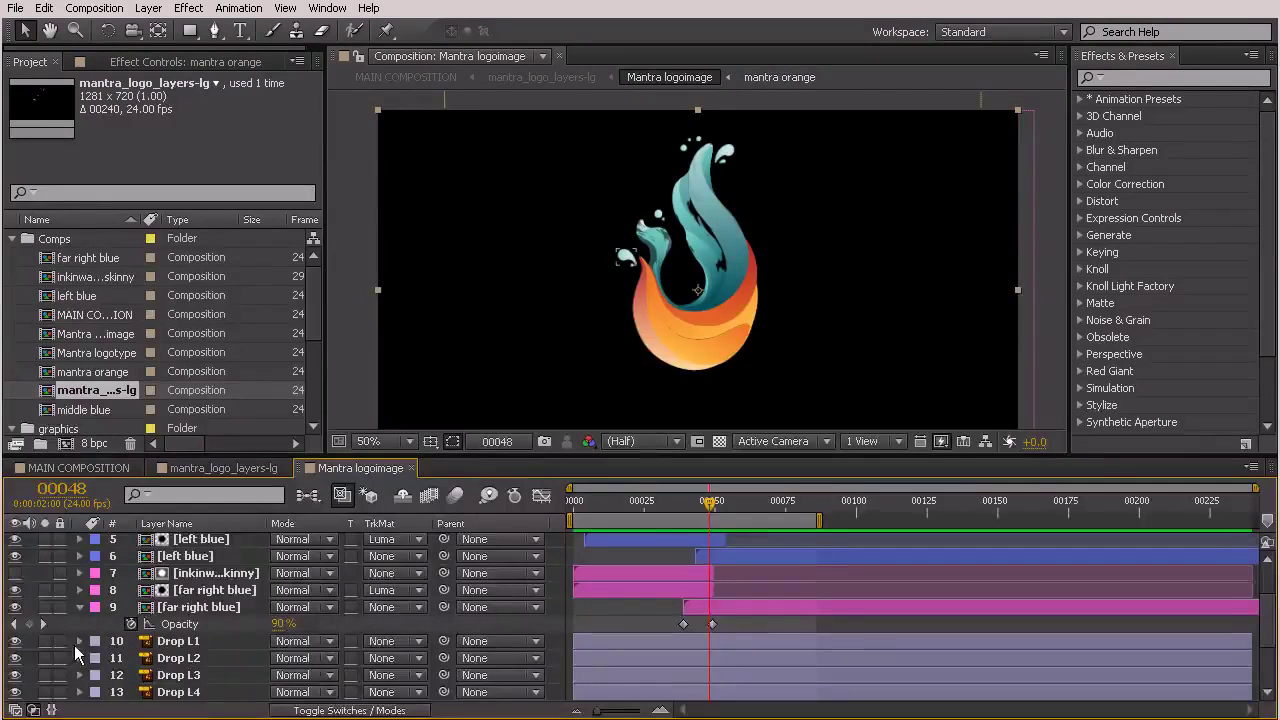
scroll(113, 657, "down", 3)
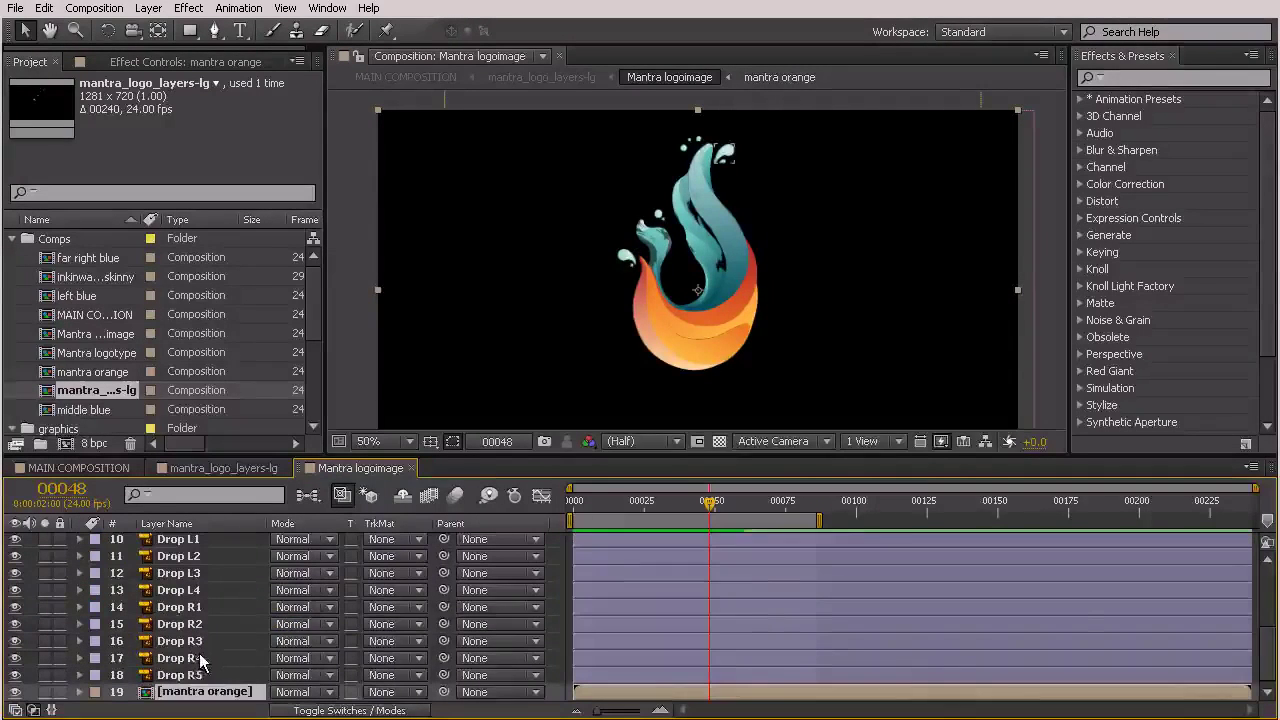
- Pre-compose all the layers above mantra orange into a composition named Mantra Blue, moving all attributes into it
left_click(188, 677)
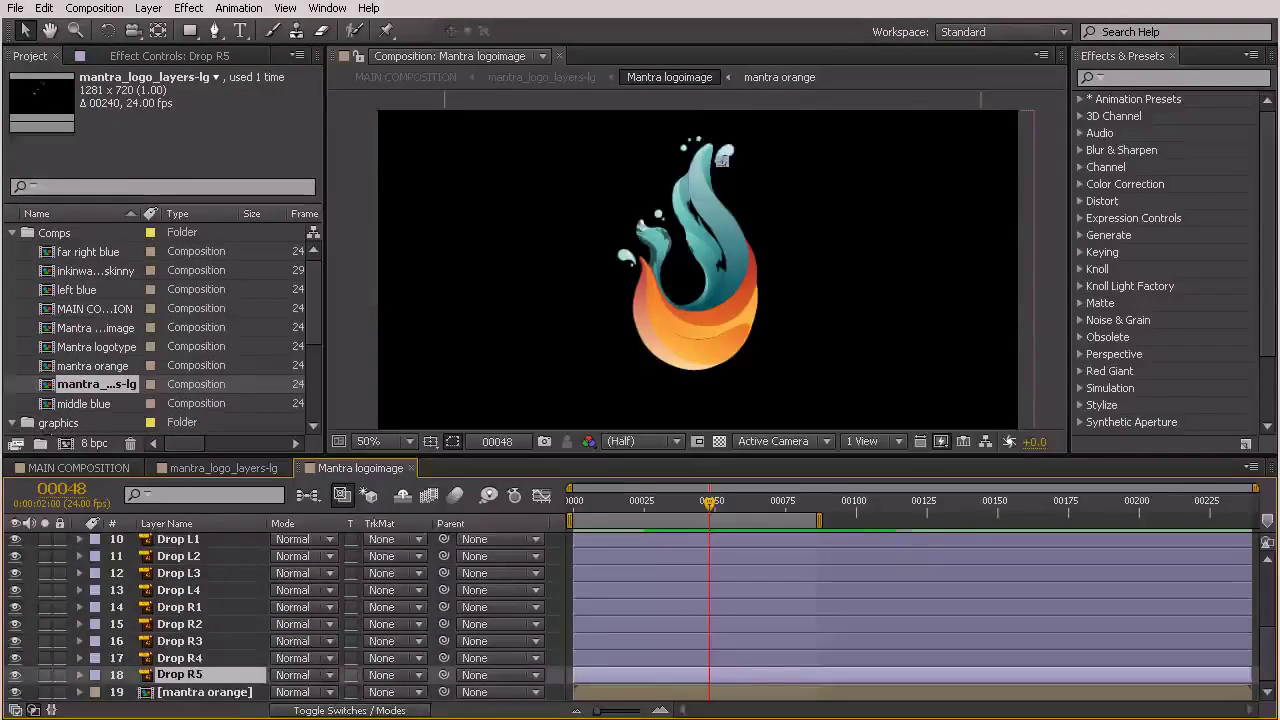
scroll(240, 665, "up", 6)
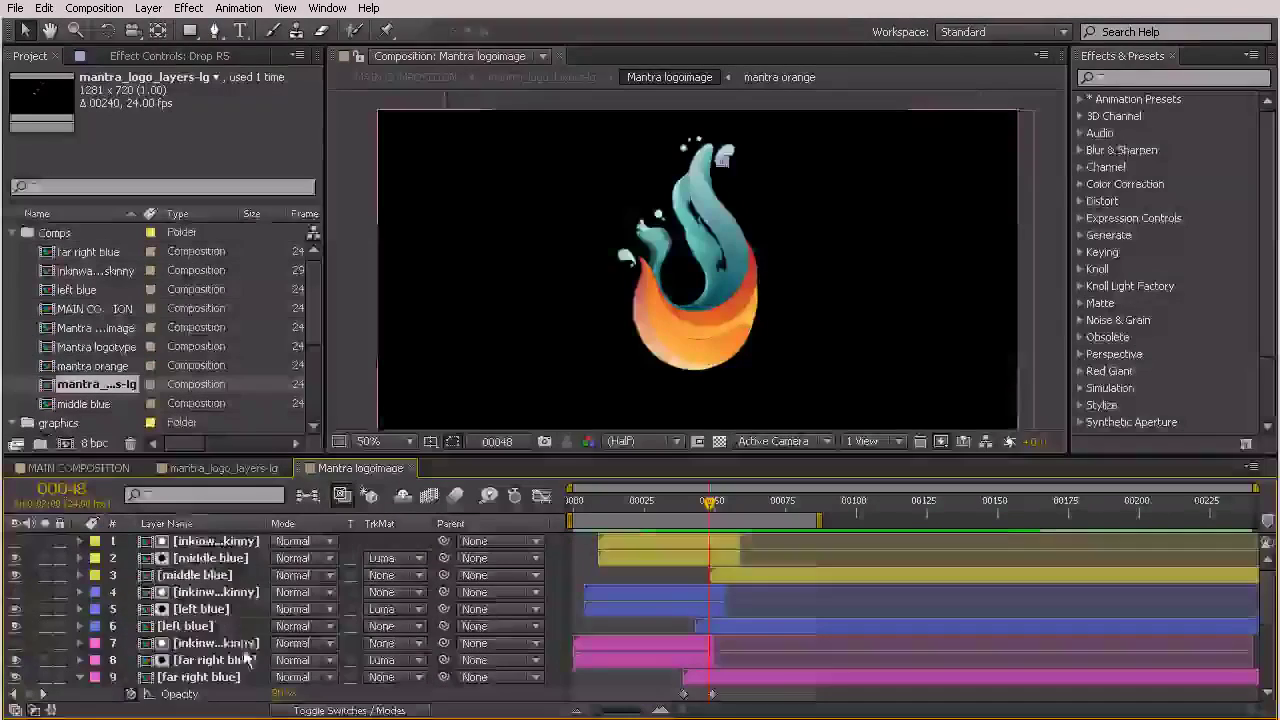
key("ctrl+a")
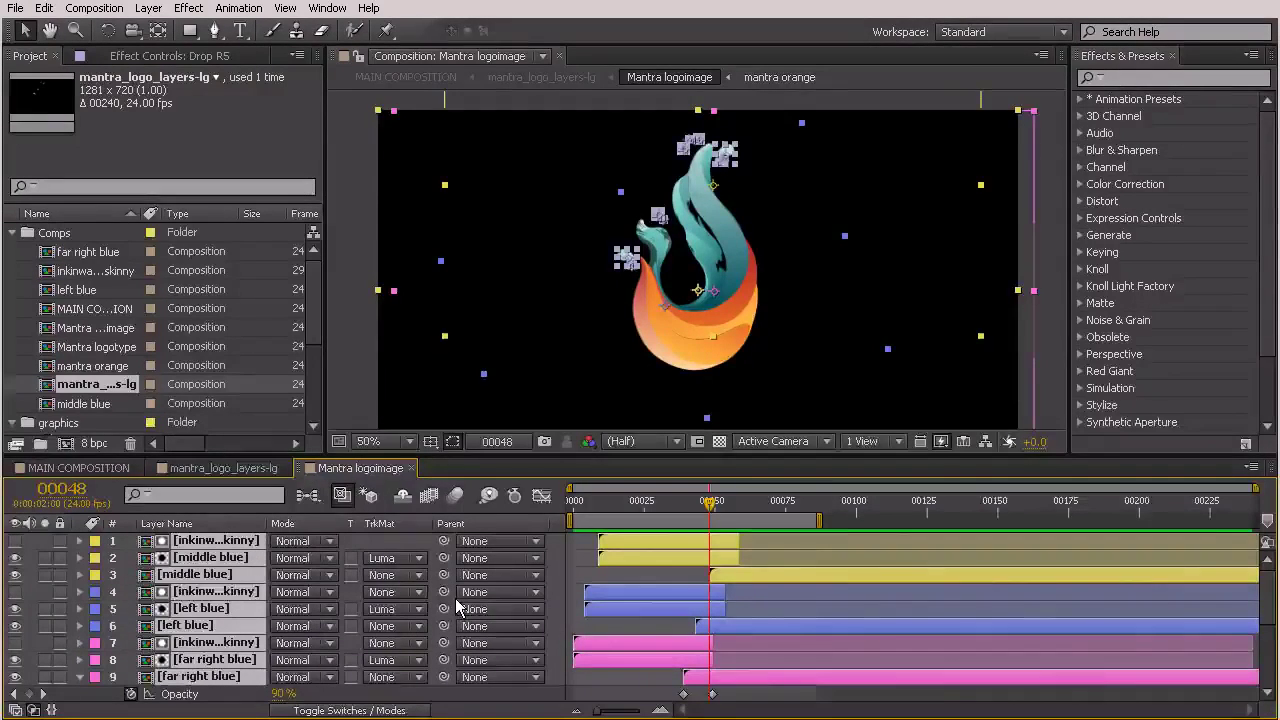
key("ctrl+shift+c")
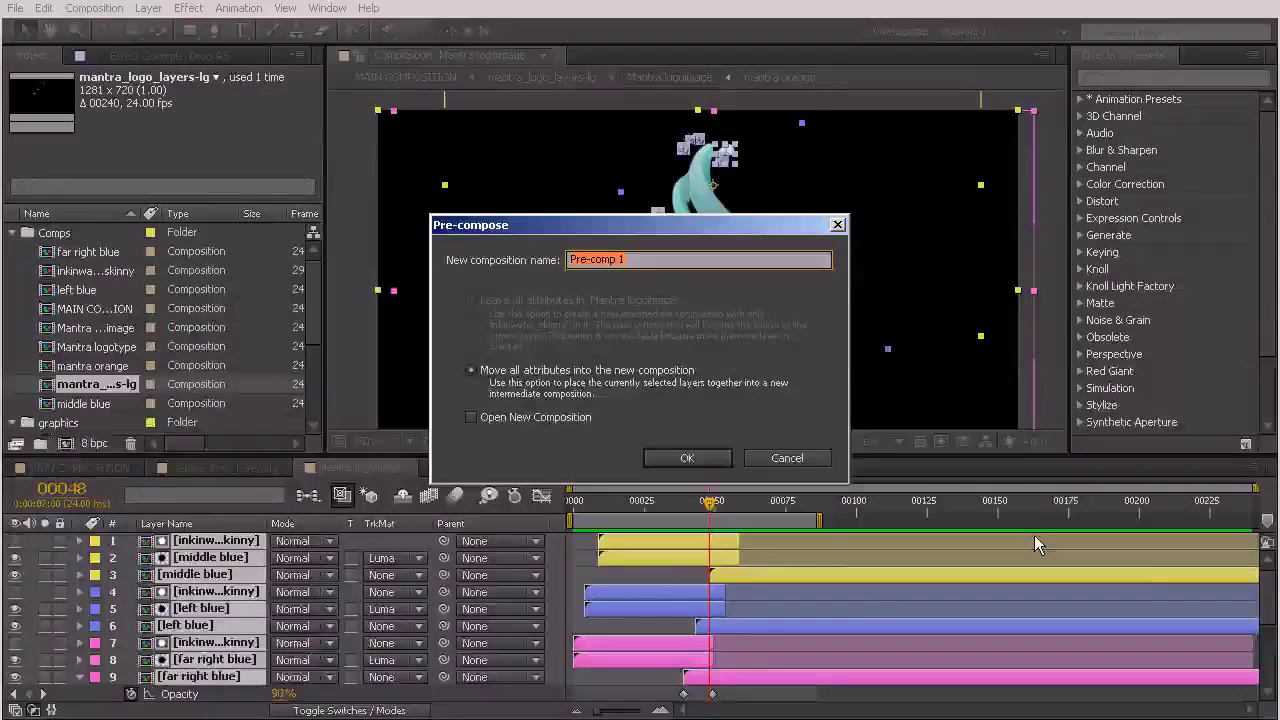
type("Mantra Blue")
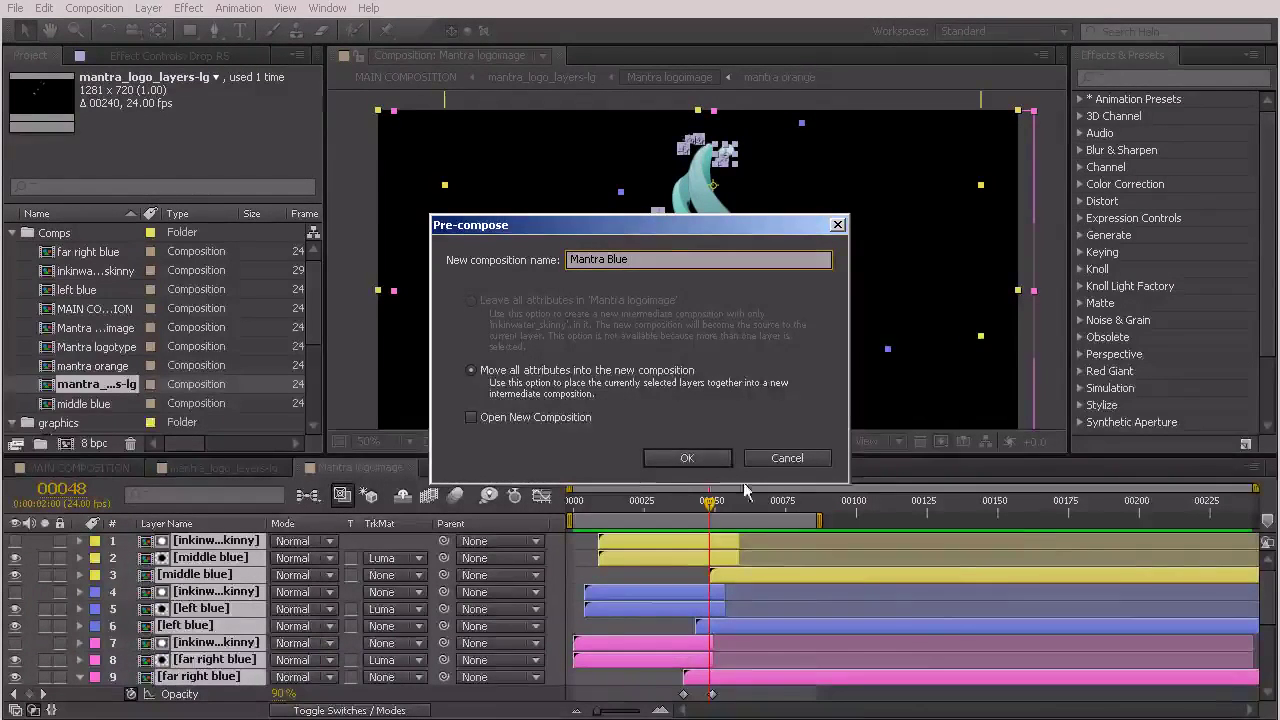
left_click(686, 458)
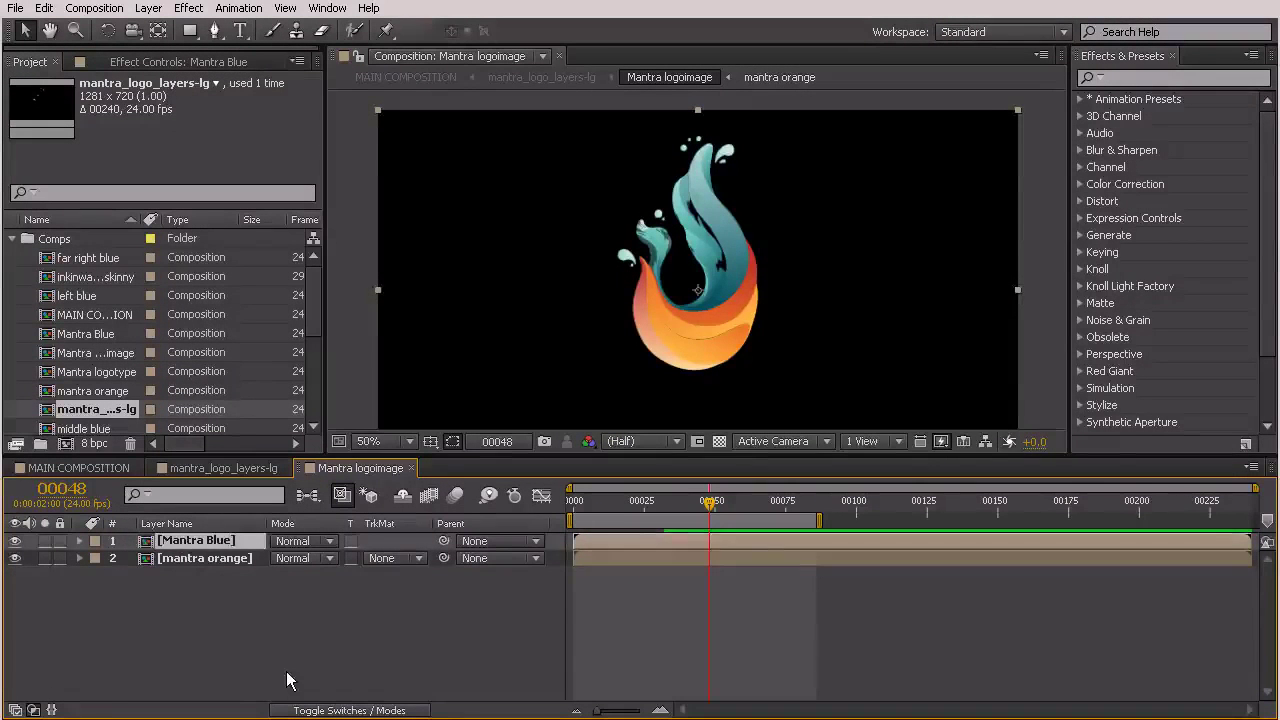
left_click(250, 676)
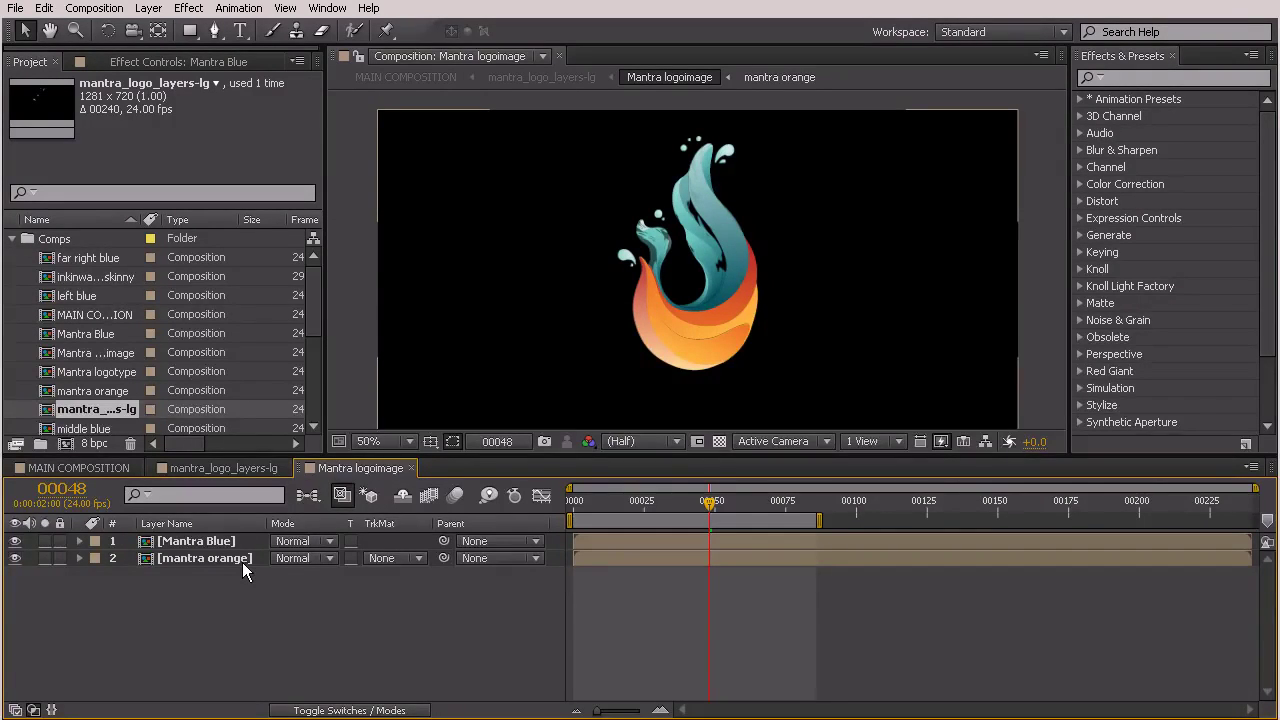
- Duplicate the Mantra Blue layer and hide the lower copy
left_click(200, 542)
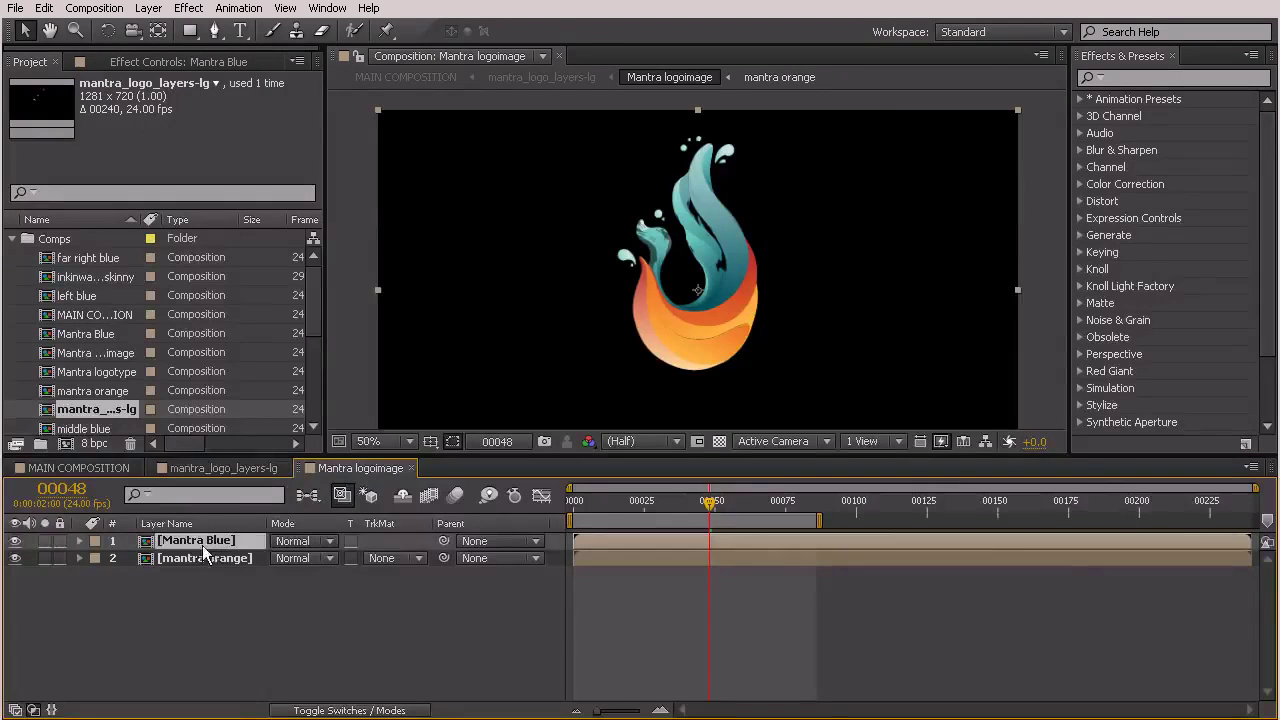
key("ctrl+d")
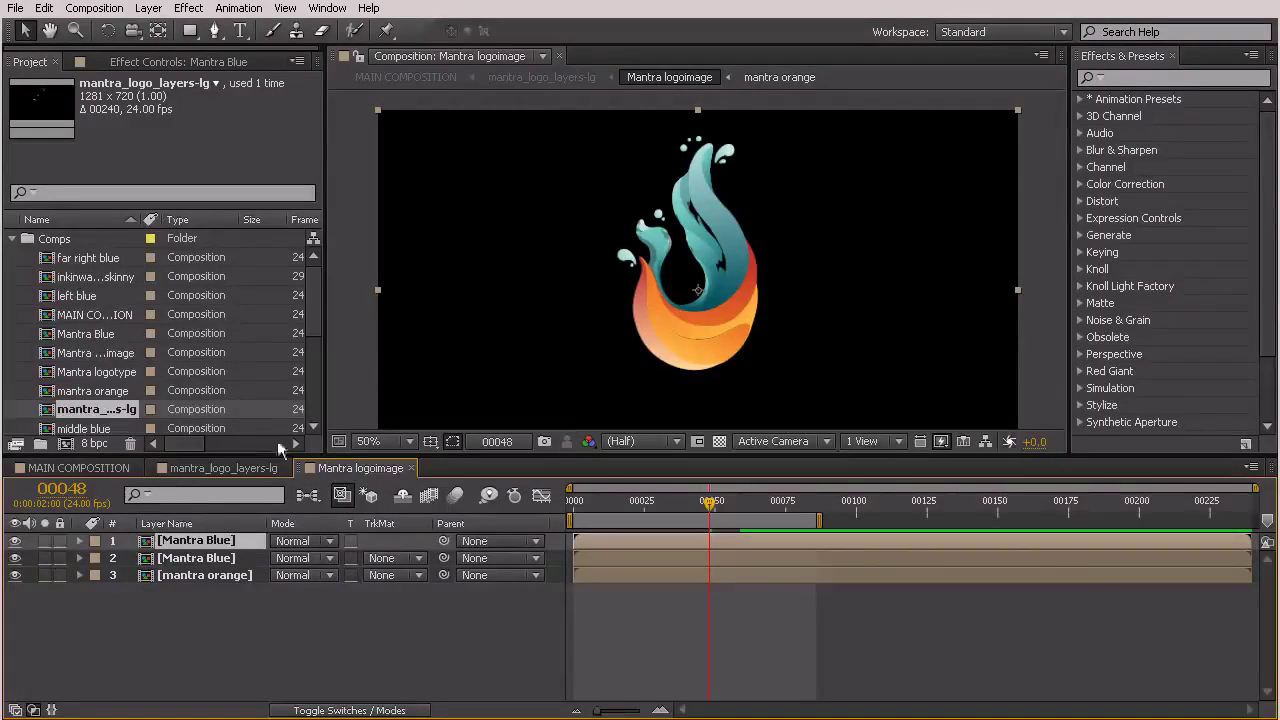
left_click(15, 558)
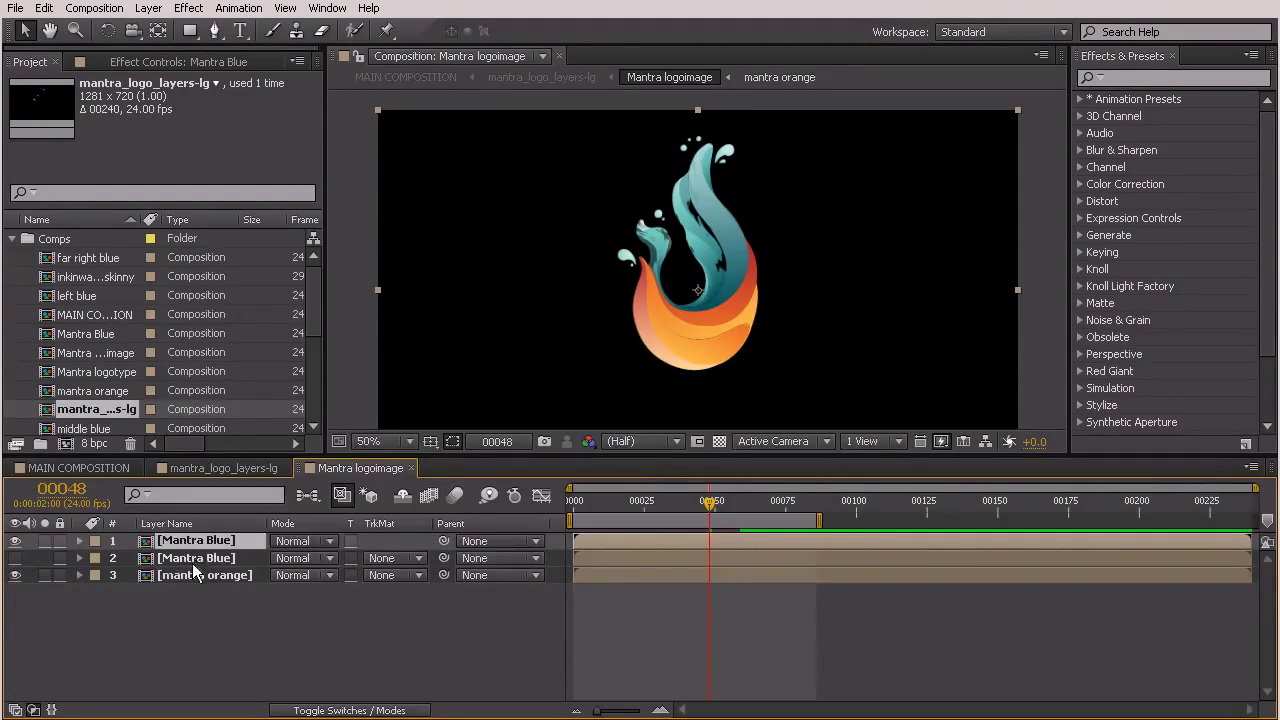
- Add a 100% opacity keyframe to the upper Mantra Blue layer at frame 185
left_click_drag(864, 513, 972, 515)
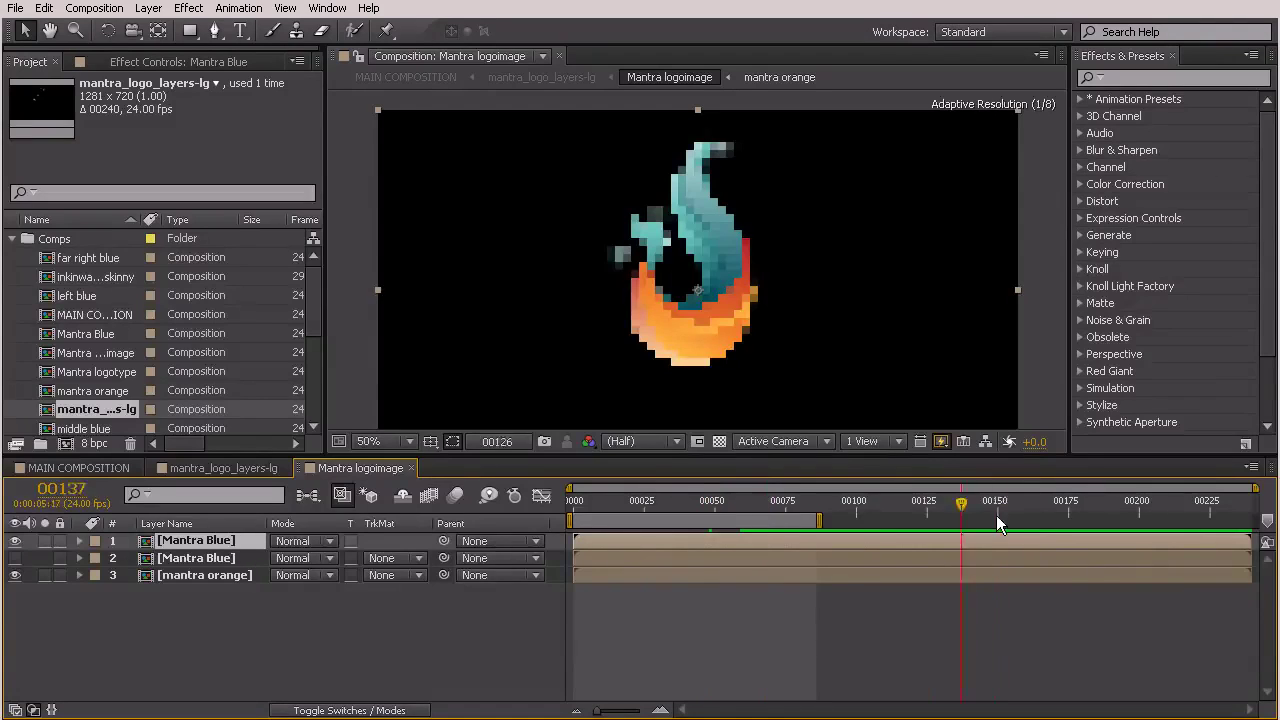
left_click_drag(1067, 515, 1102, 528)
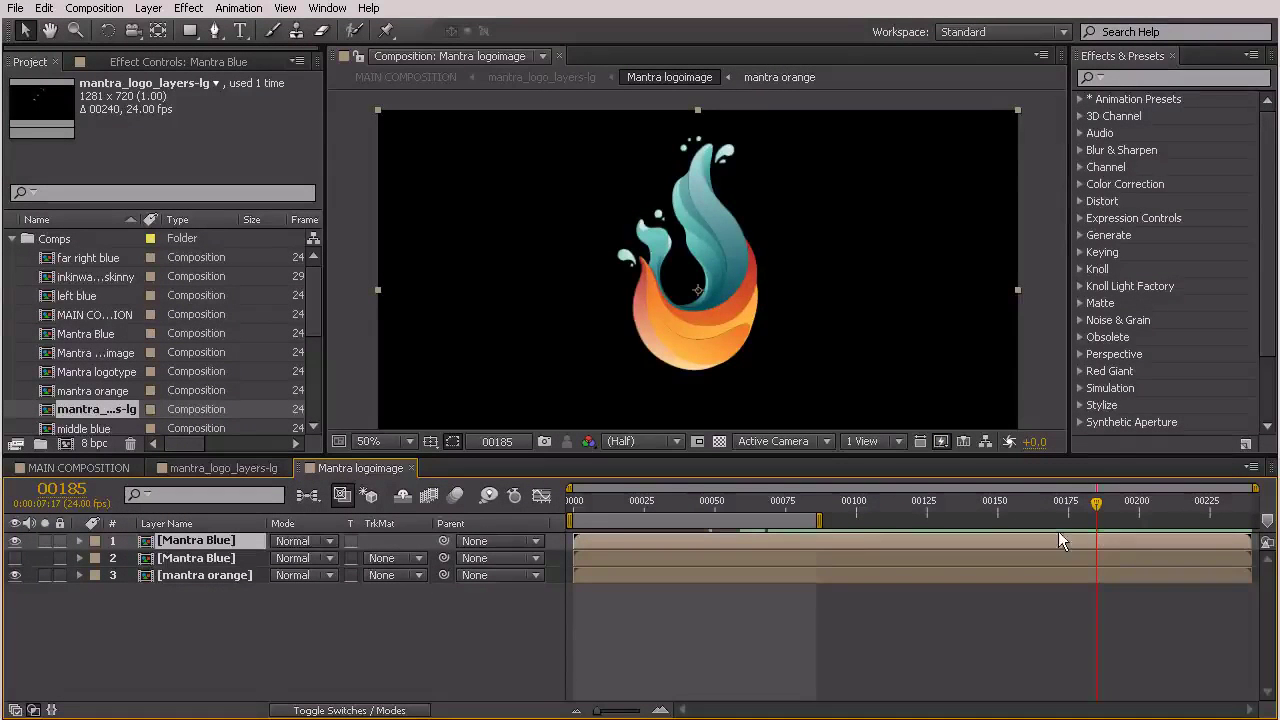
key("alt+shift+t")
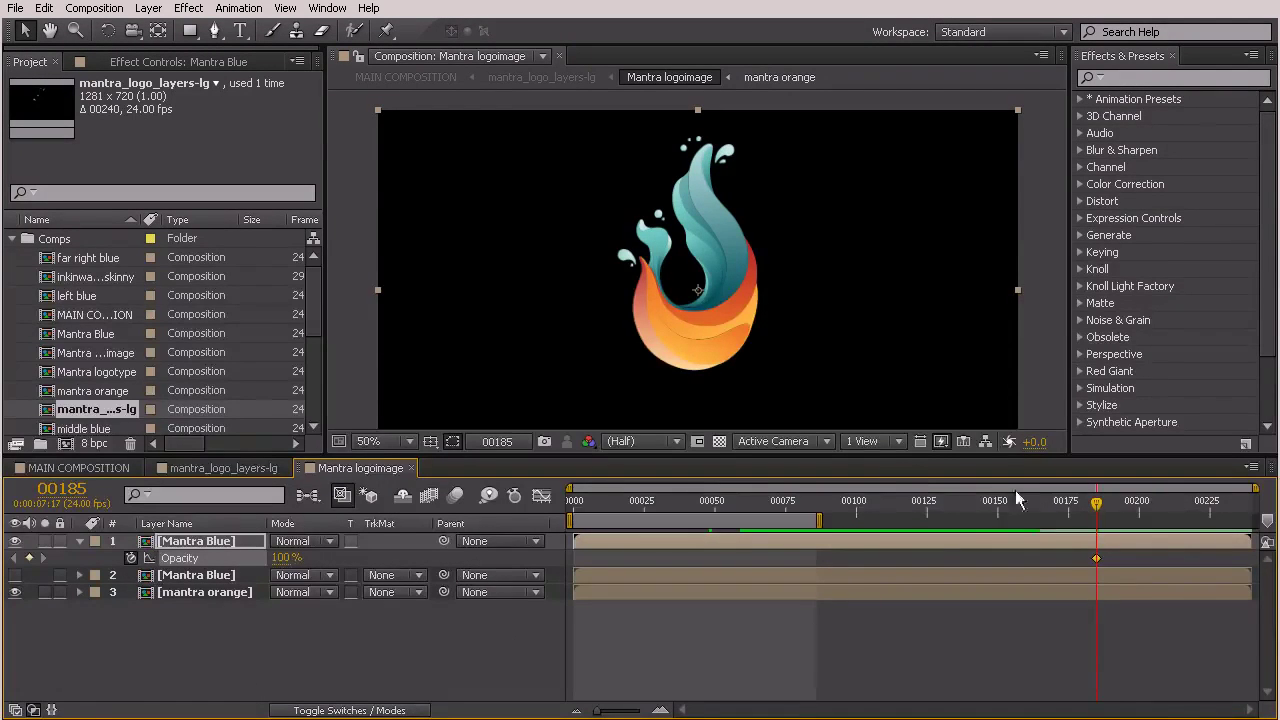
- Set the upper Mantra Blue layer's opacity to 0% at frame 214 and scrub back to check the fade
left_click_drag(1090, 508, 1104, 512)
left_click_drag(1142, 515, 1173, 522)
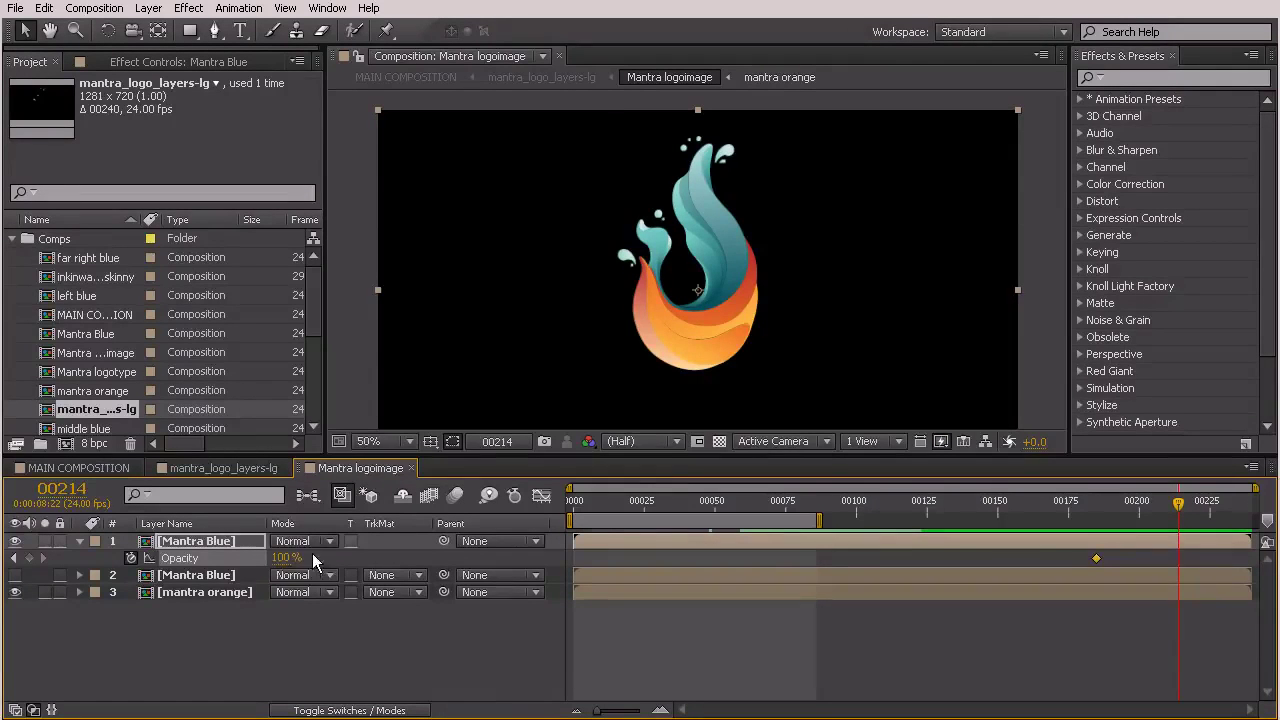
left_click_drag(286, 557, 255, 618)
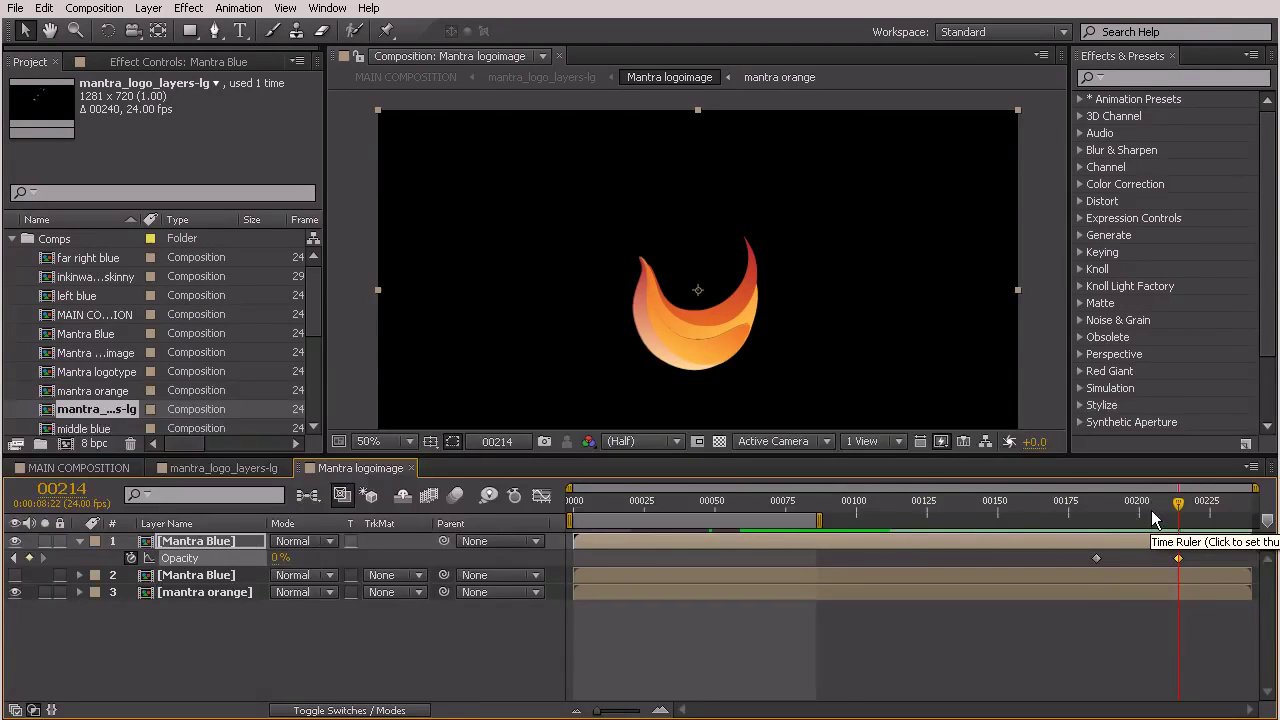
left_click_drag(1178, 508, 1129, 508)
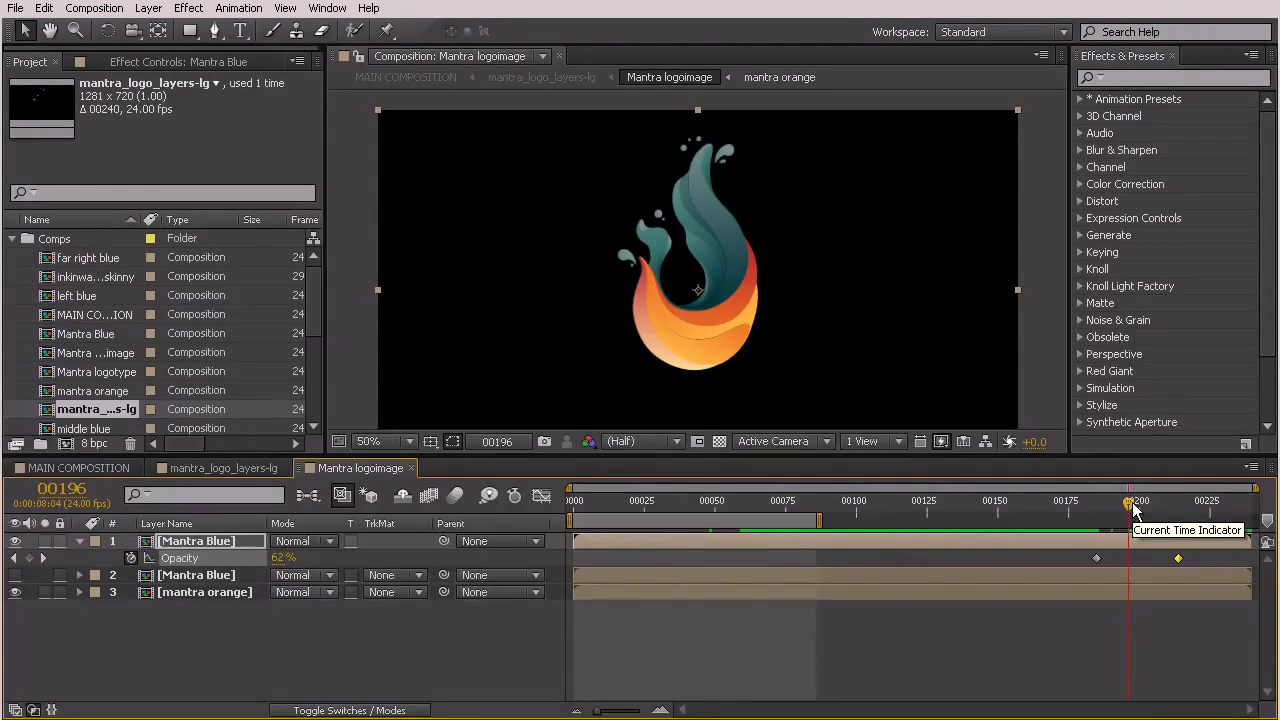
- Set the lower Mantra Blue layer's opacity to 90%
left_click_drag(1133, 508, 1097, 501)
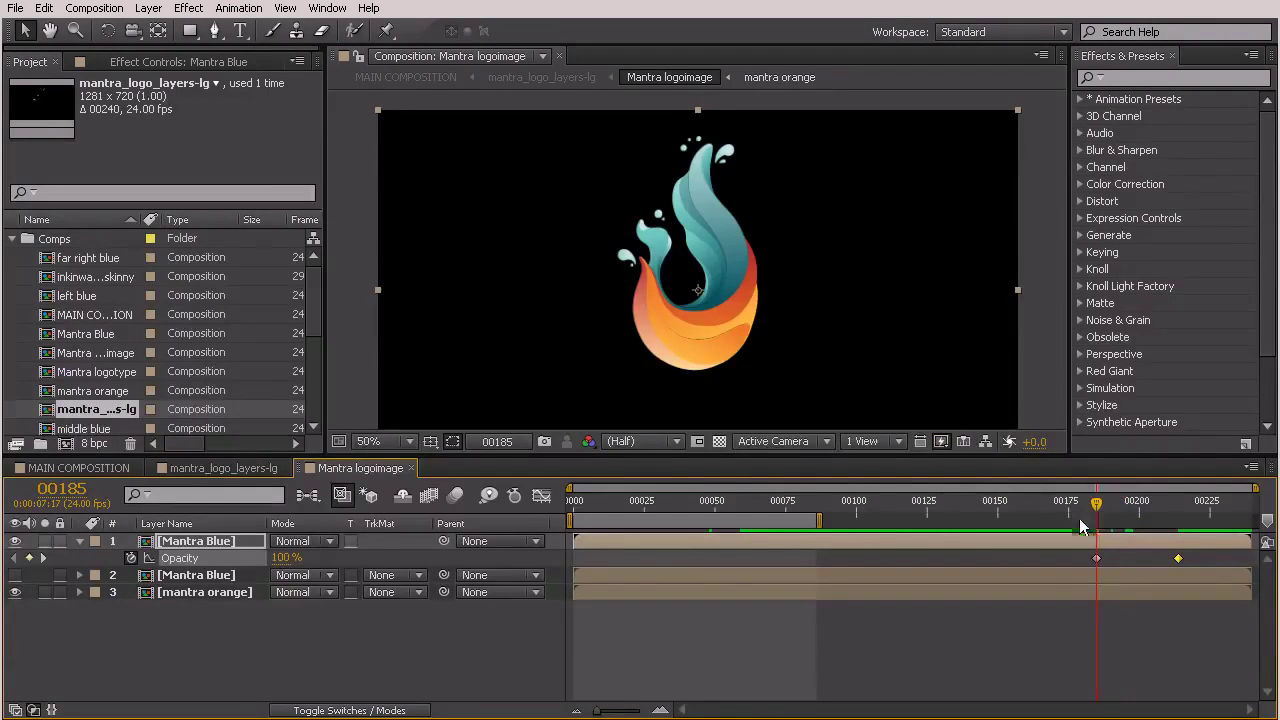
left_click(200, 575)
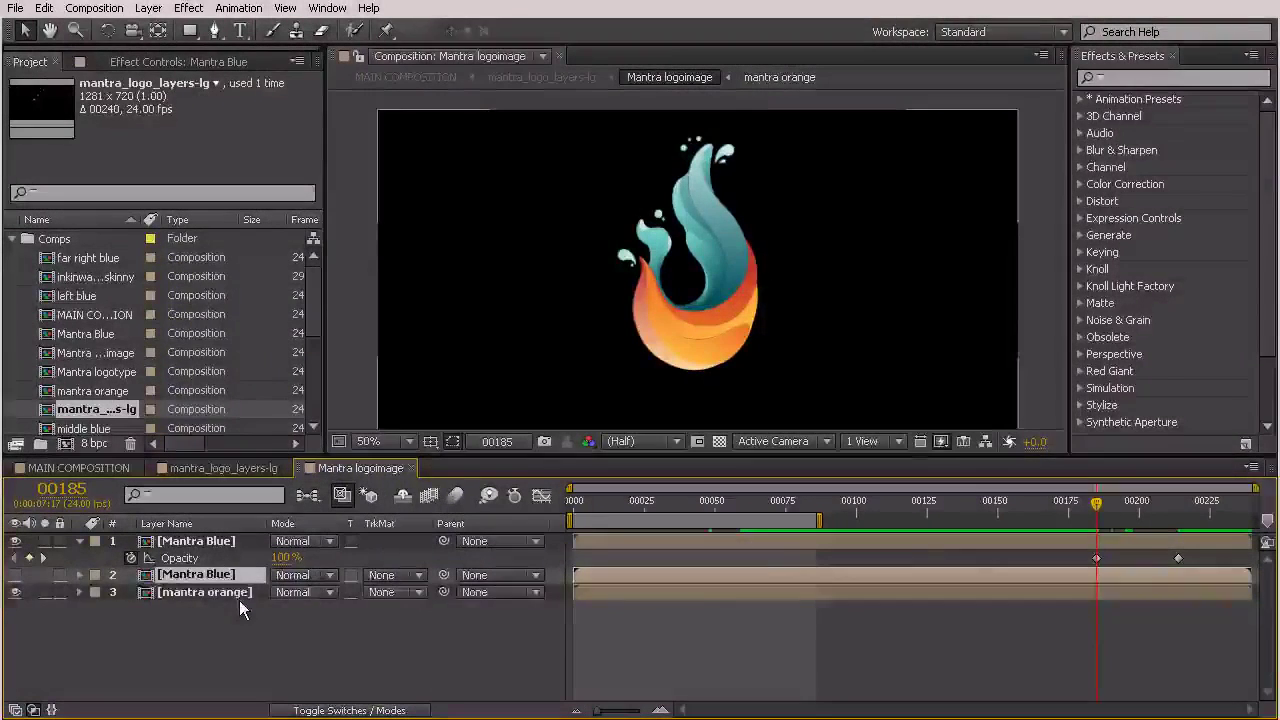
key("t")
left_click(286, 591)
type("90")
key("Return")
- Find the Turbulent Noise effect and apply it to the upper Mantra Blue layer
left_click(927, 502)
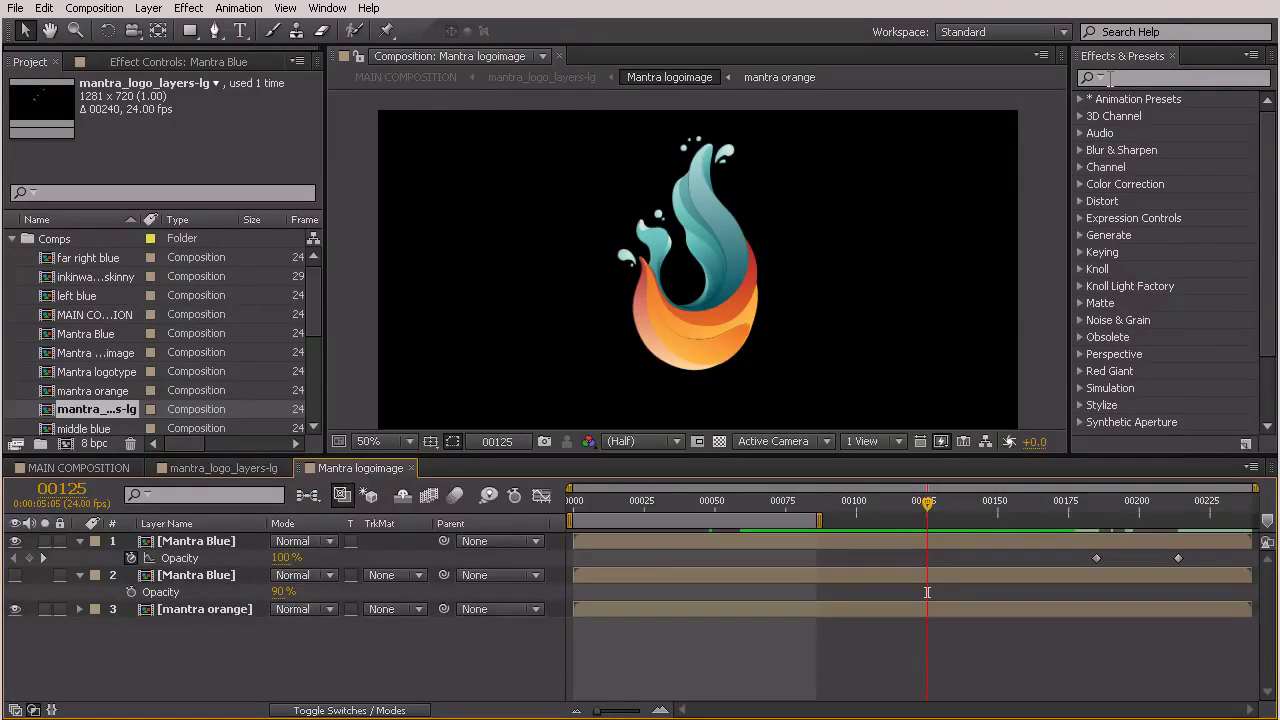
left_click(1123, 77)
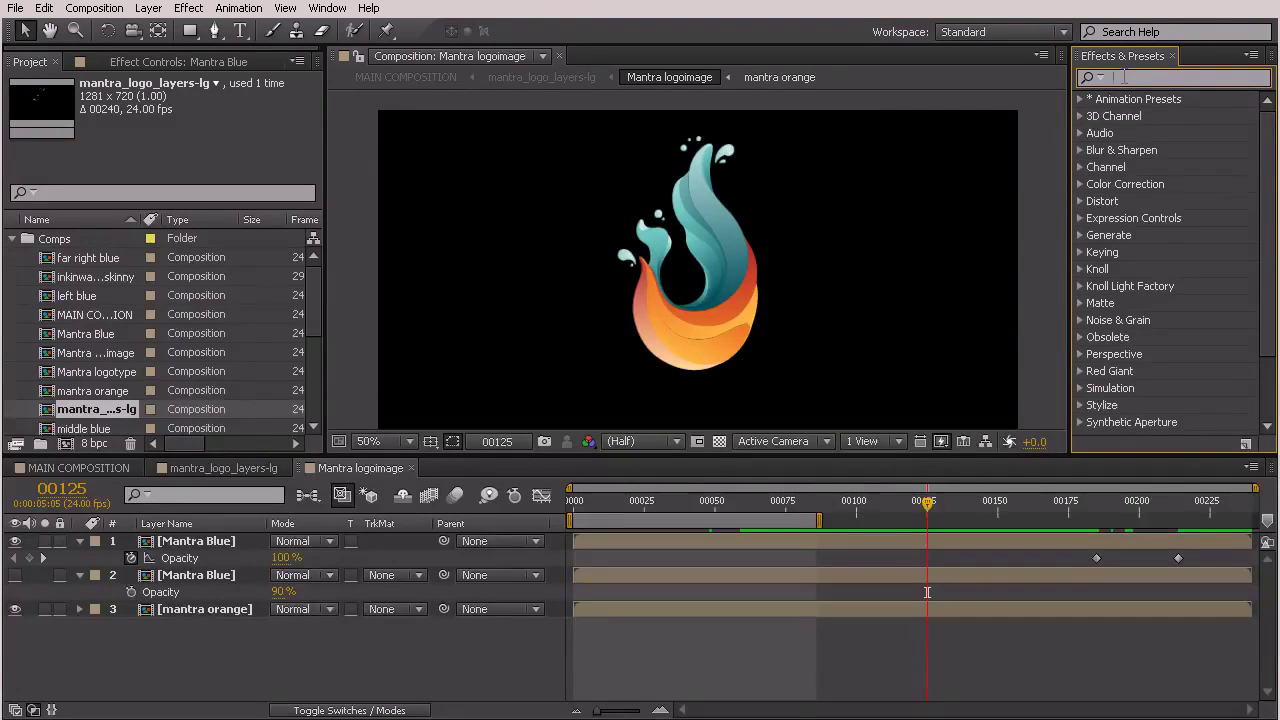
type("tur")
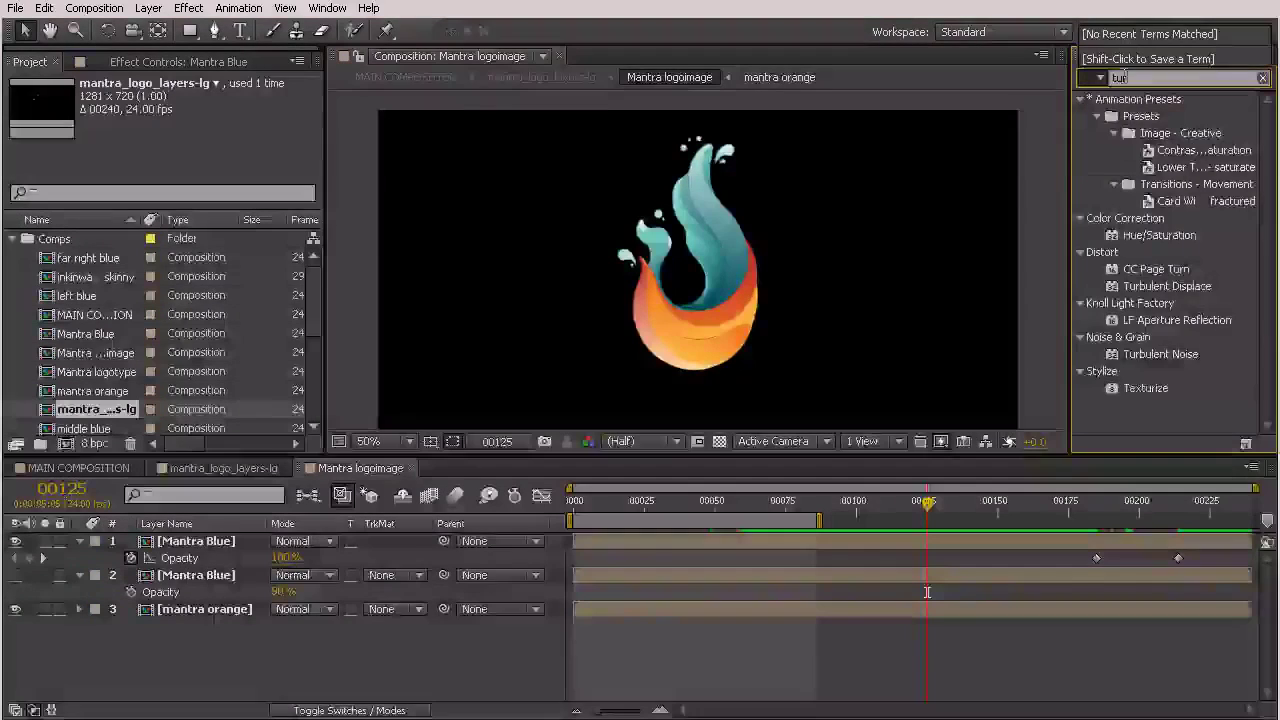
type("bulen")
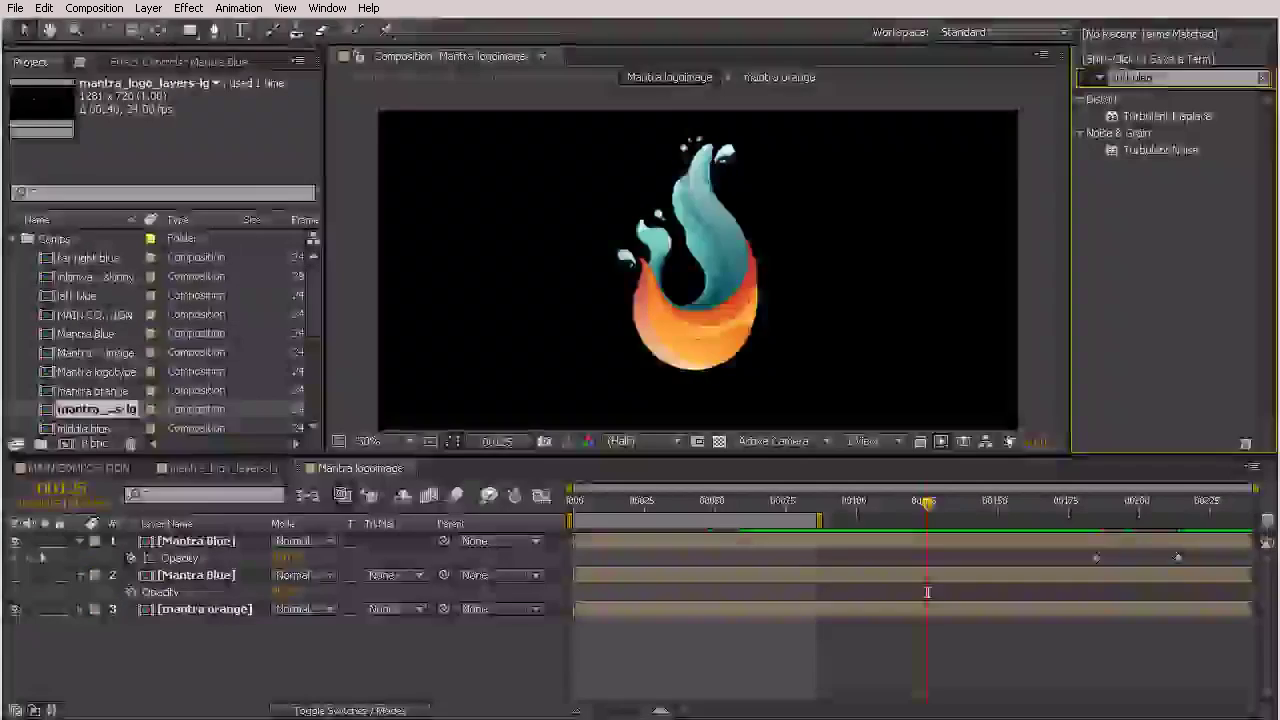
left_click(1160, 150)
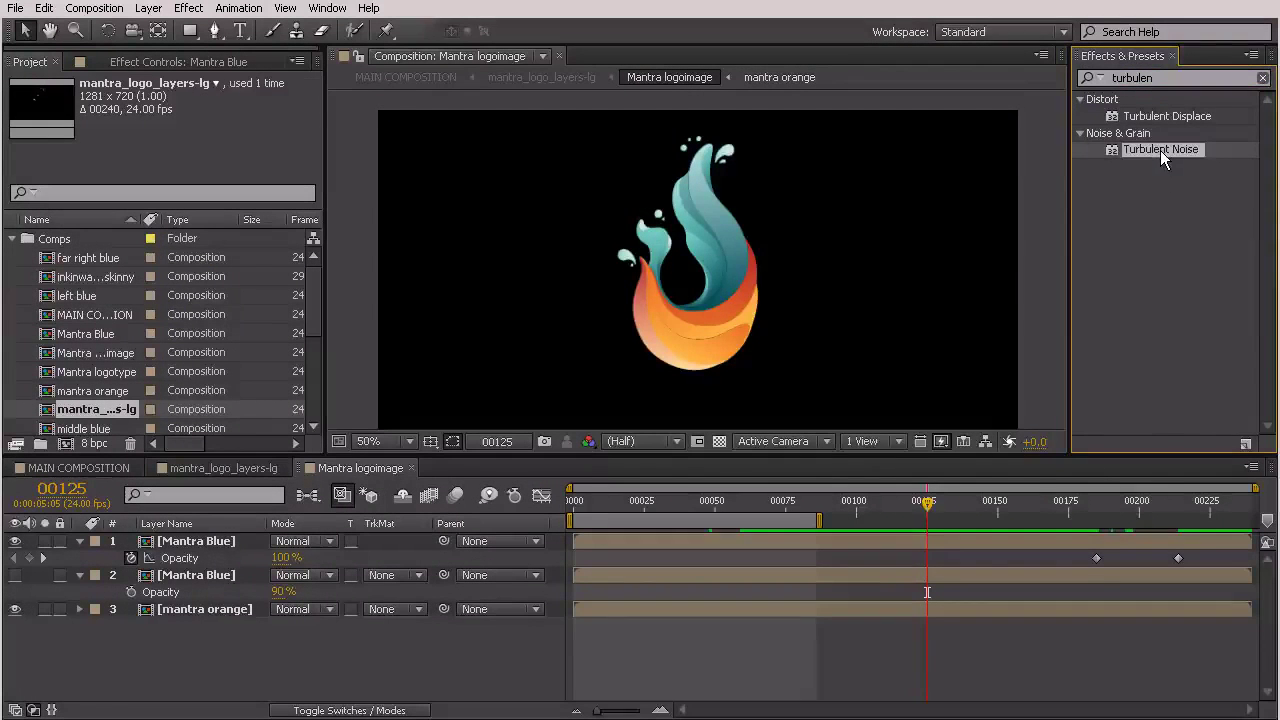
left_click_drag(1160, 150, 187, 543)
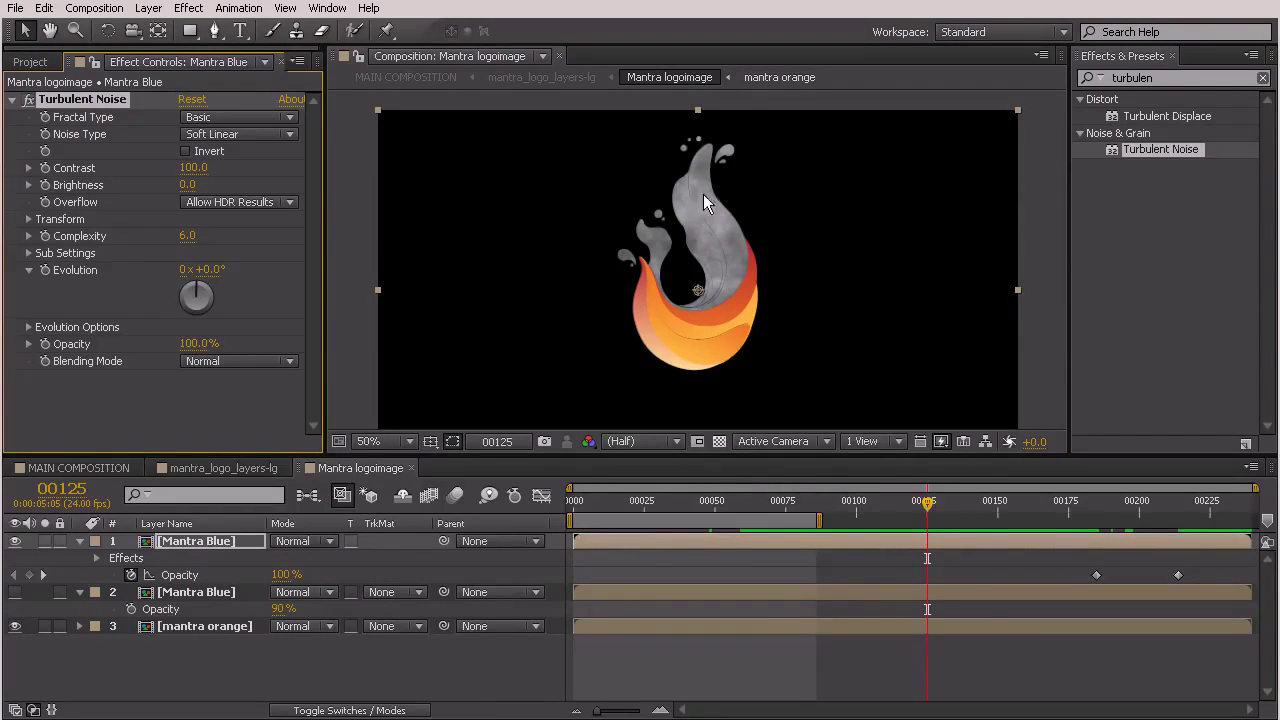
- Add a Turbulent Noise Evolution keyframe of 0 revolutions at frame 0 on the upper Mantra Blue layer
left_click_drag(905, 500, 661, 512)
scroll(738, 256, "up", 1)
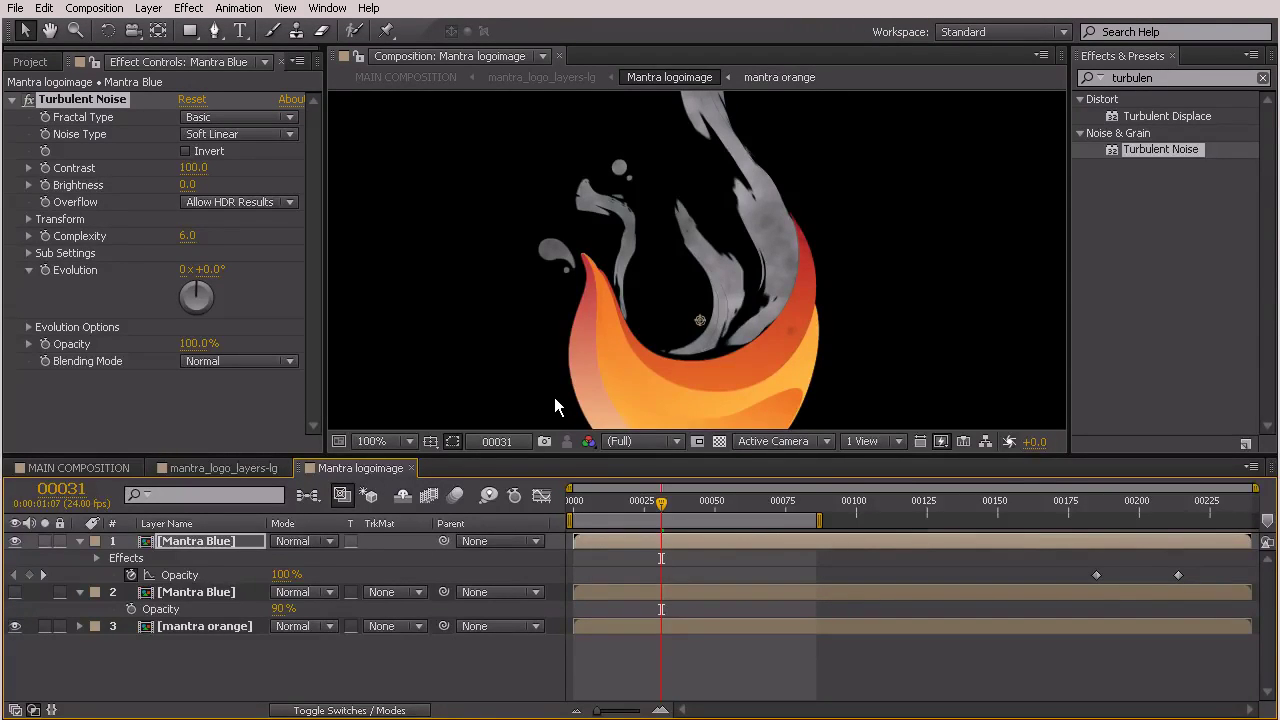
left_click(572, 502)
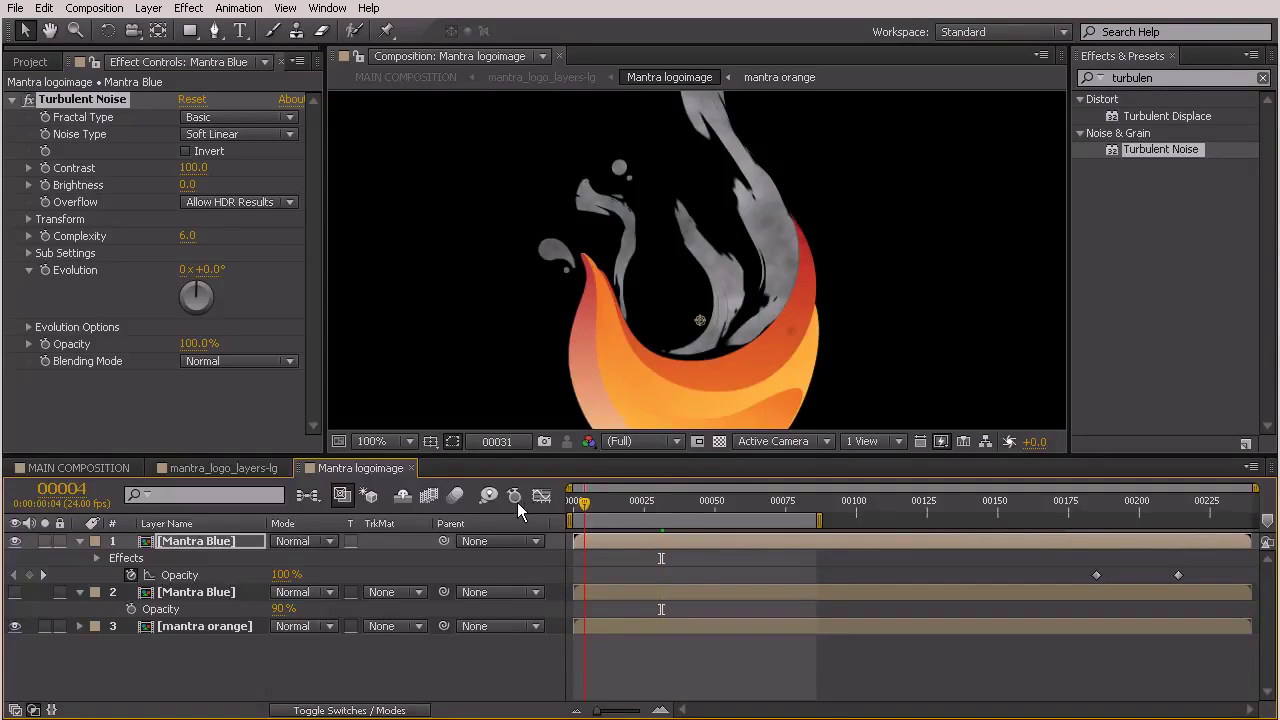
left_click(45, 271)
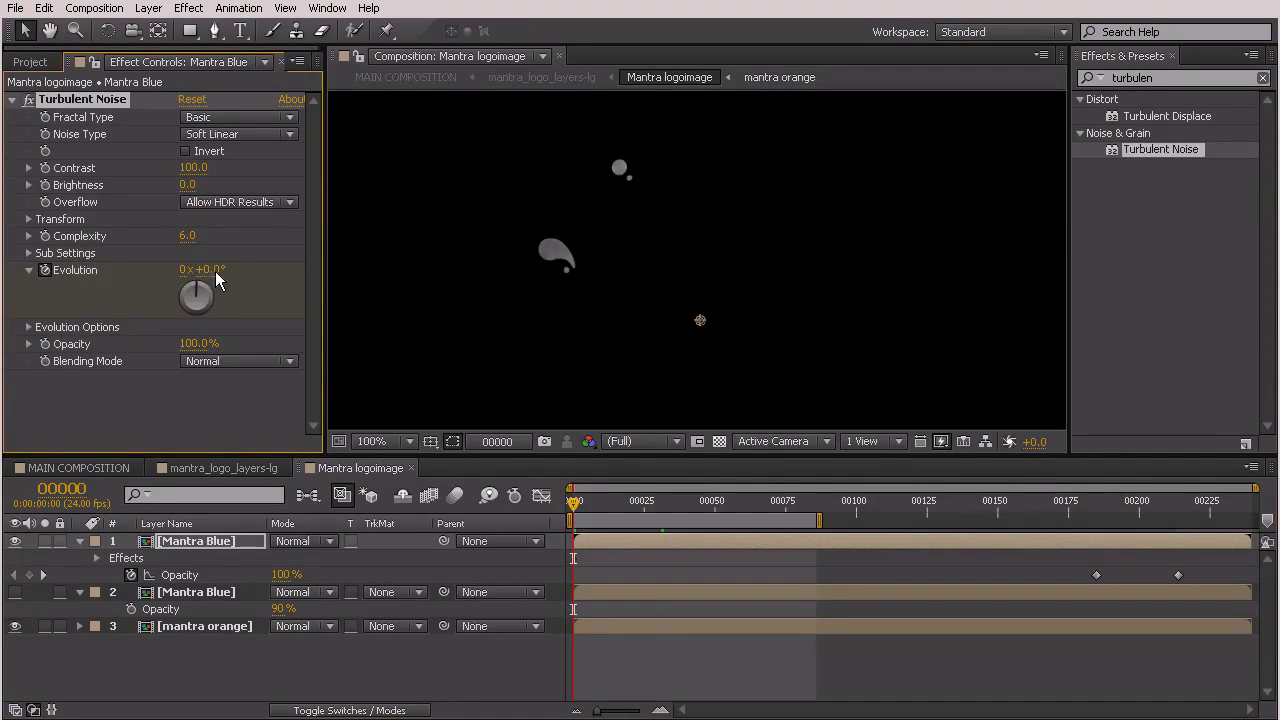
- Set the noise Evolution to 2 full revolutions at frame 214, in line with the last opacity keyframe
left_click_drag(1188, 512, 1178, 506)
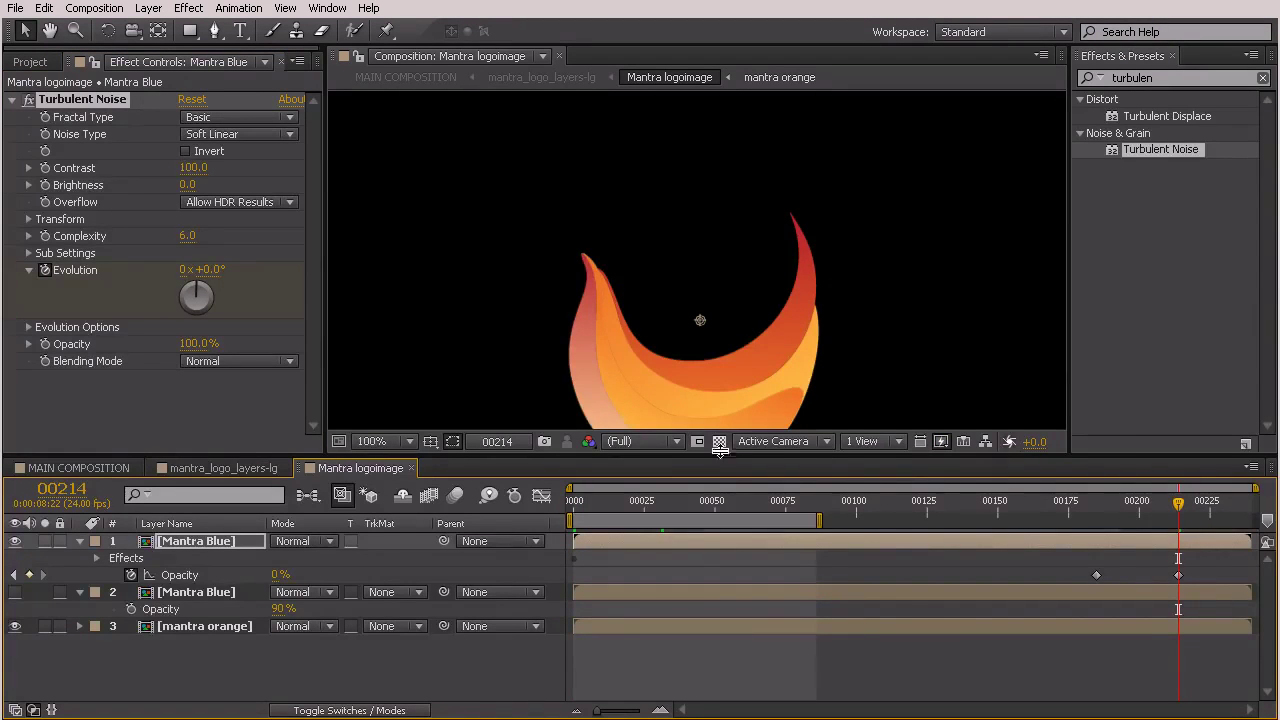
left_click(184, 270)
type("2")
key("Return")
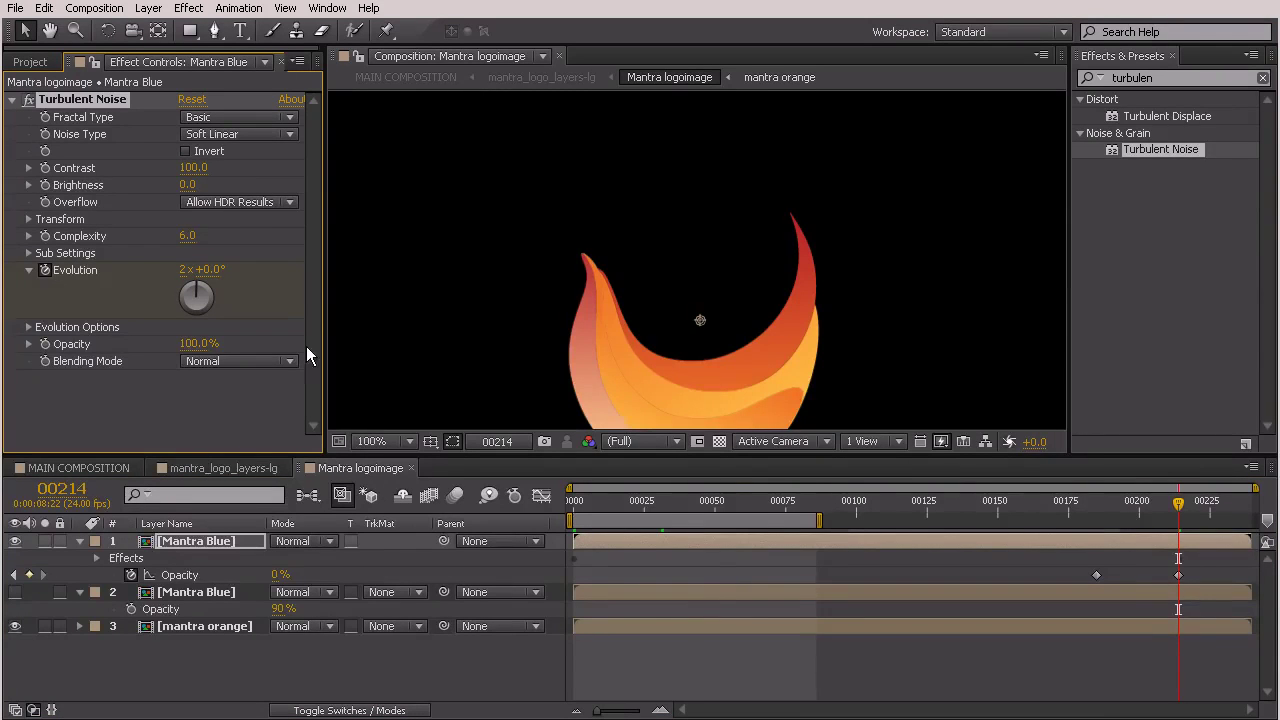
- Extend the work area to frame 214 and preview the animated noise
left_click_drag(811, 514, 1183, 530)
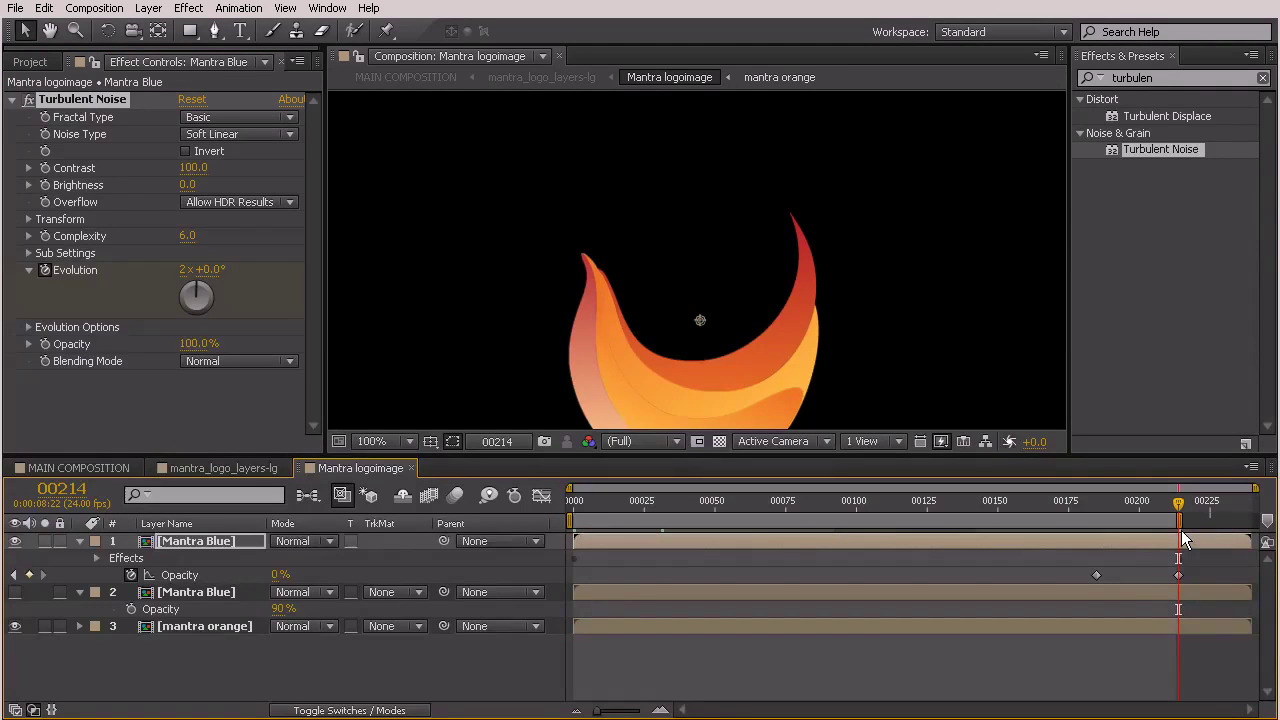
key("space")
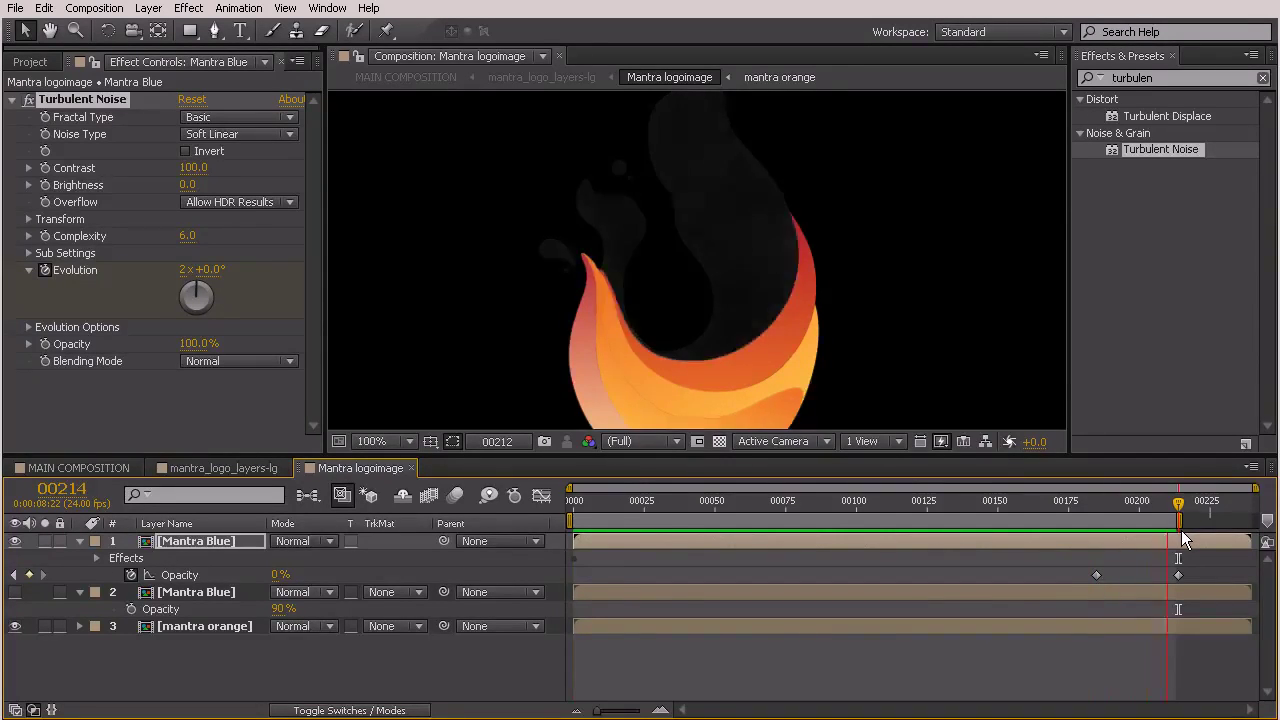
key("space")
left_click_drag(882, 500, 893, 500)
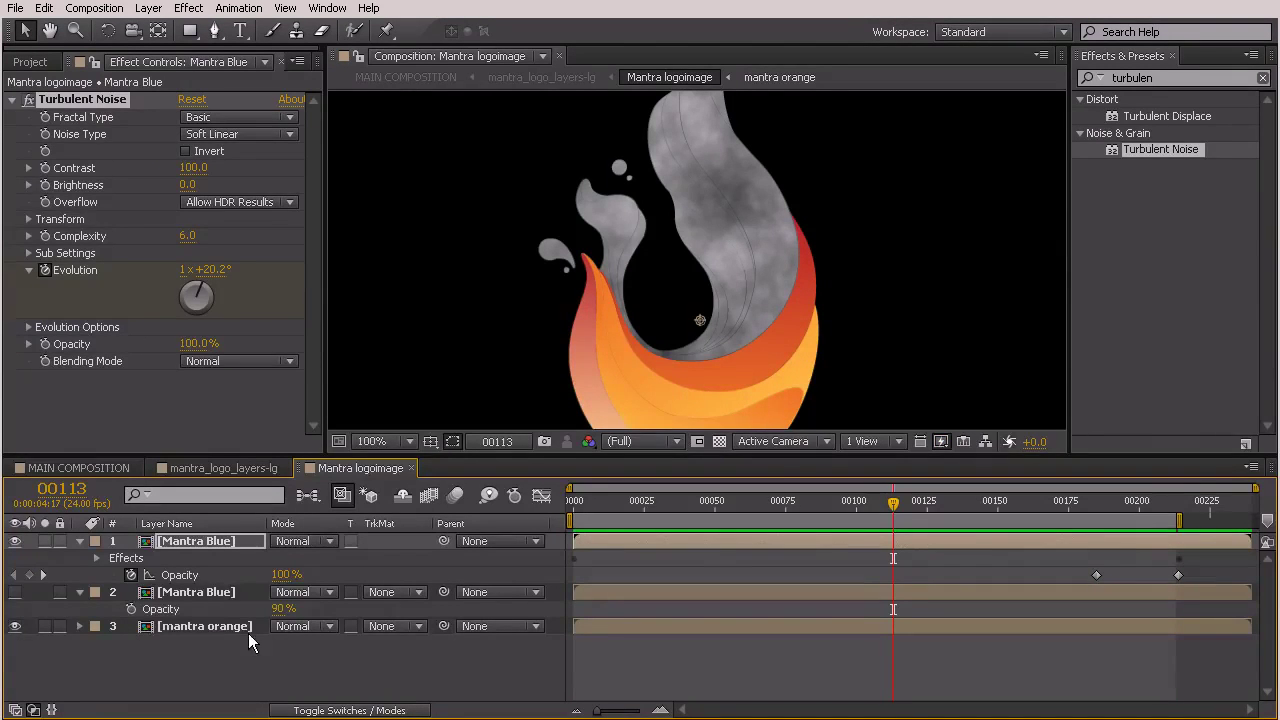
- Show the lower Mantra Blue layer and set the upper one's blending mode to Soft Light after trying Overlay
left_click(14, 592)
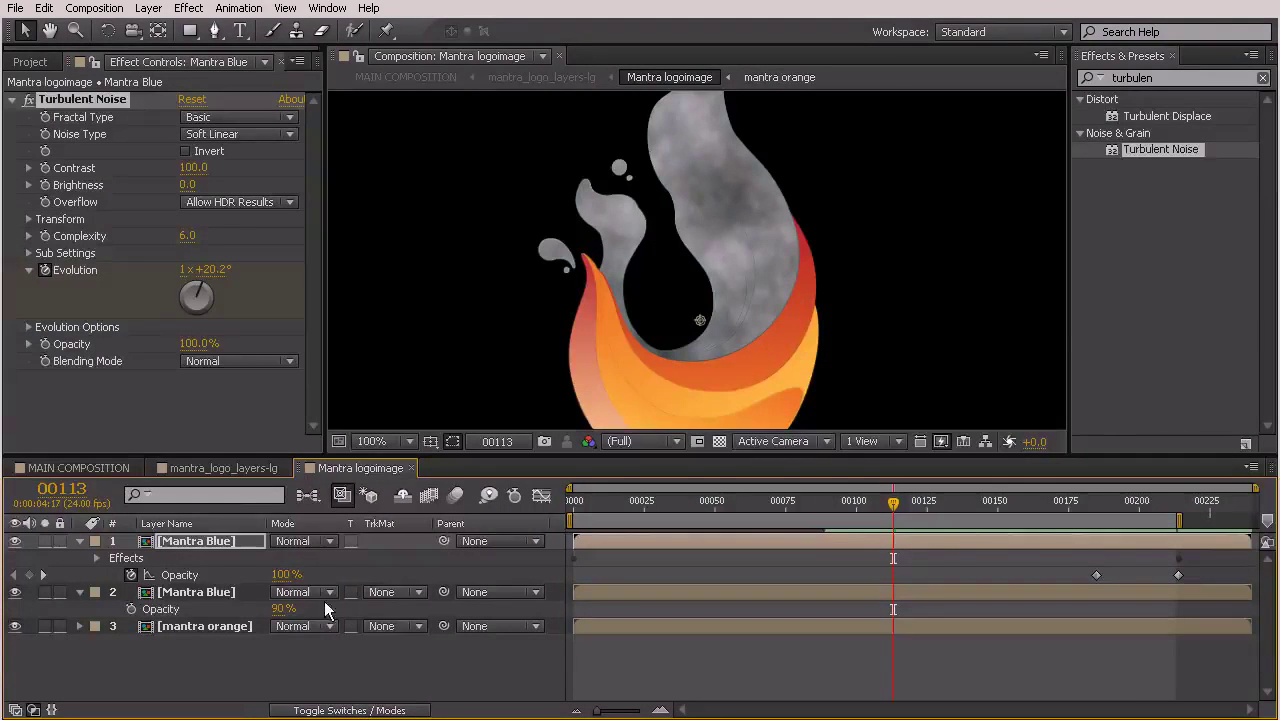
left_click(289, 539)
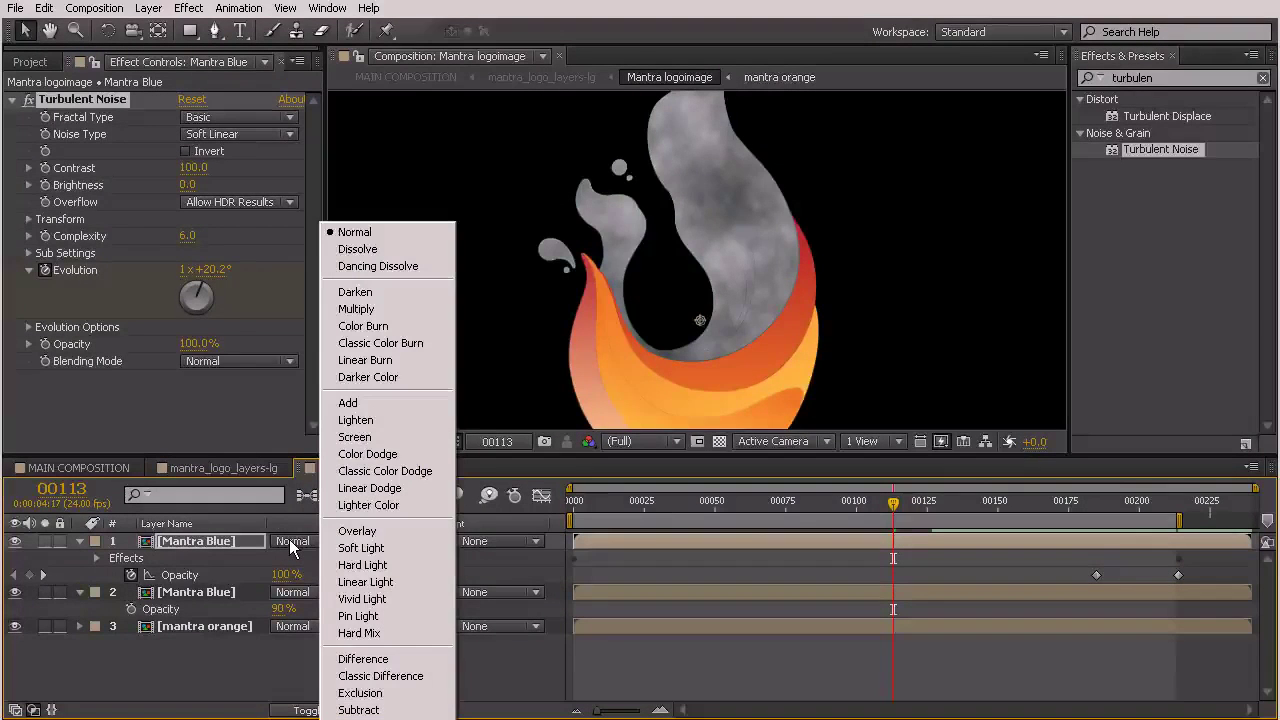
left_click(368, 536)
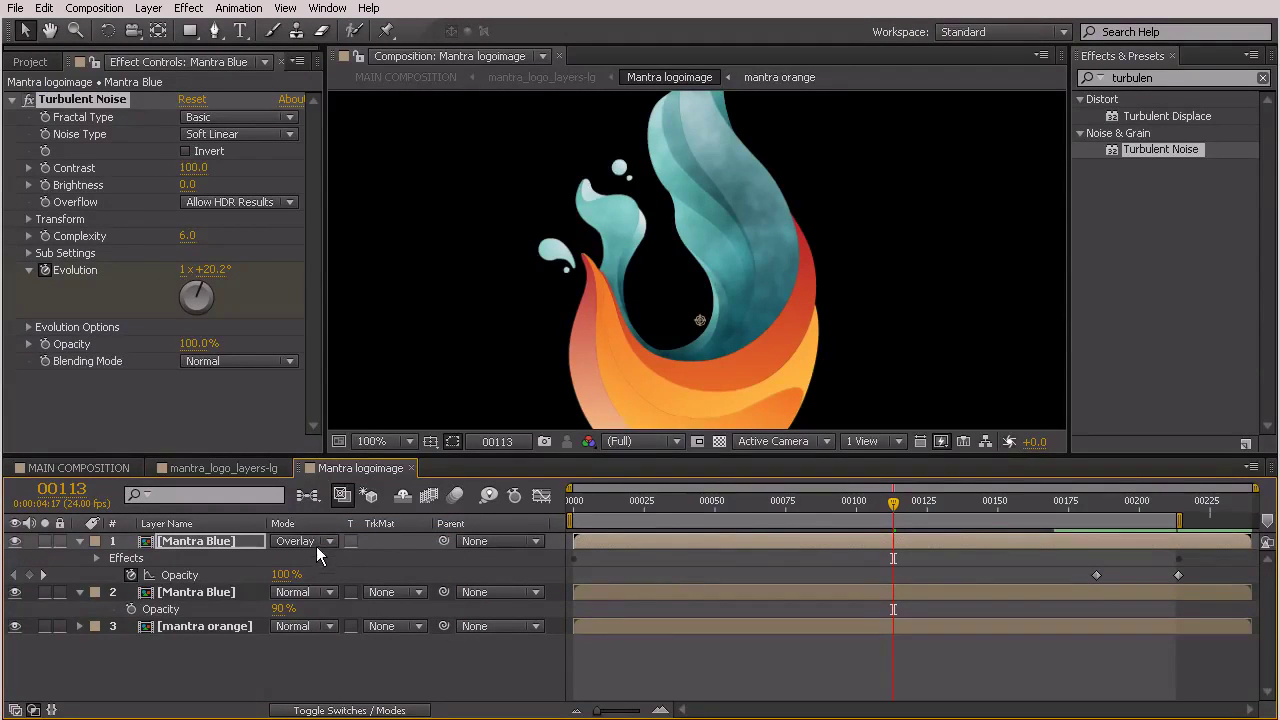
left_click(293, 546)
left_click(391, 549)
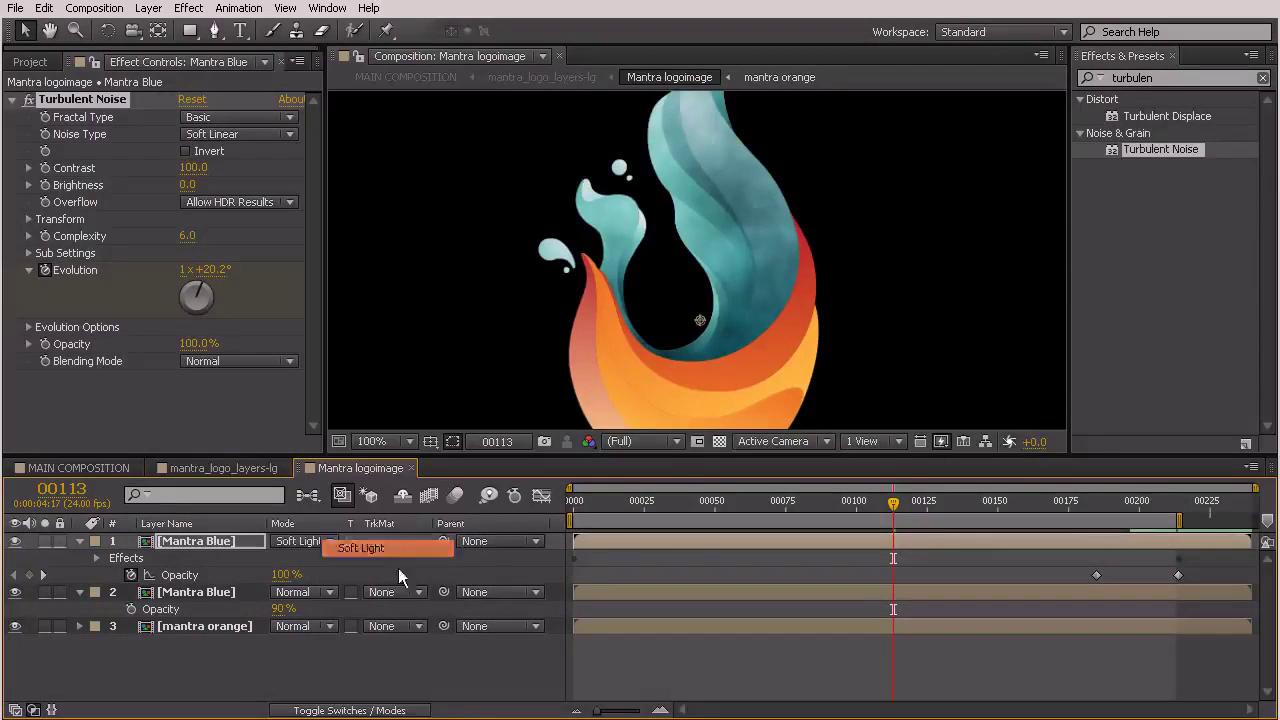
- Inspect the blended noise on the blue shapes at several frames up to frame 168
left_click_drag(865, 500, 809, 503)
left_click(746, 503)
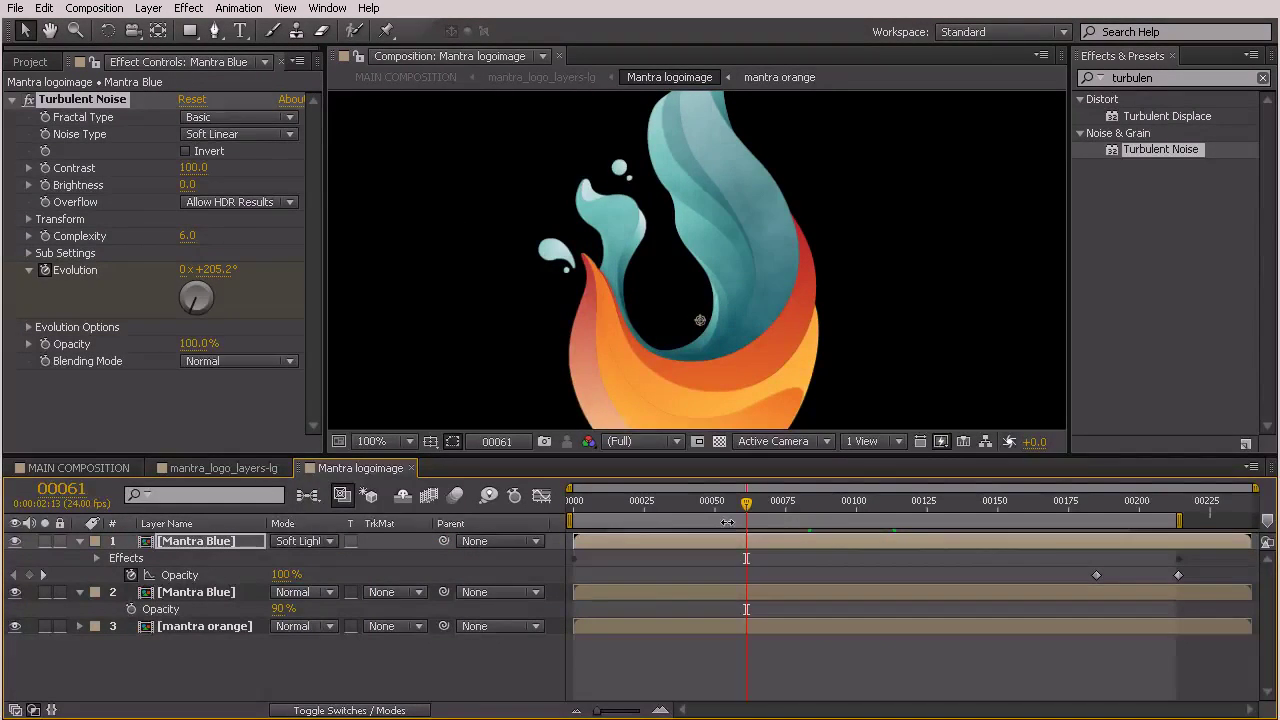
left_click(649, 509)
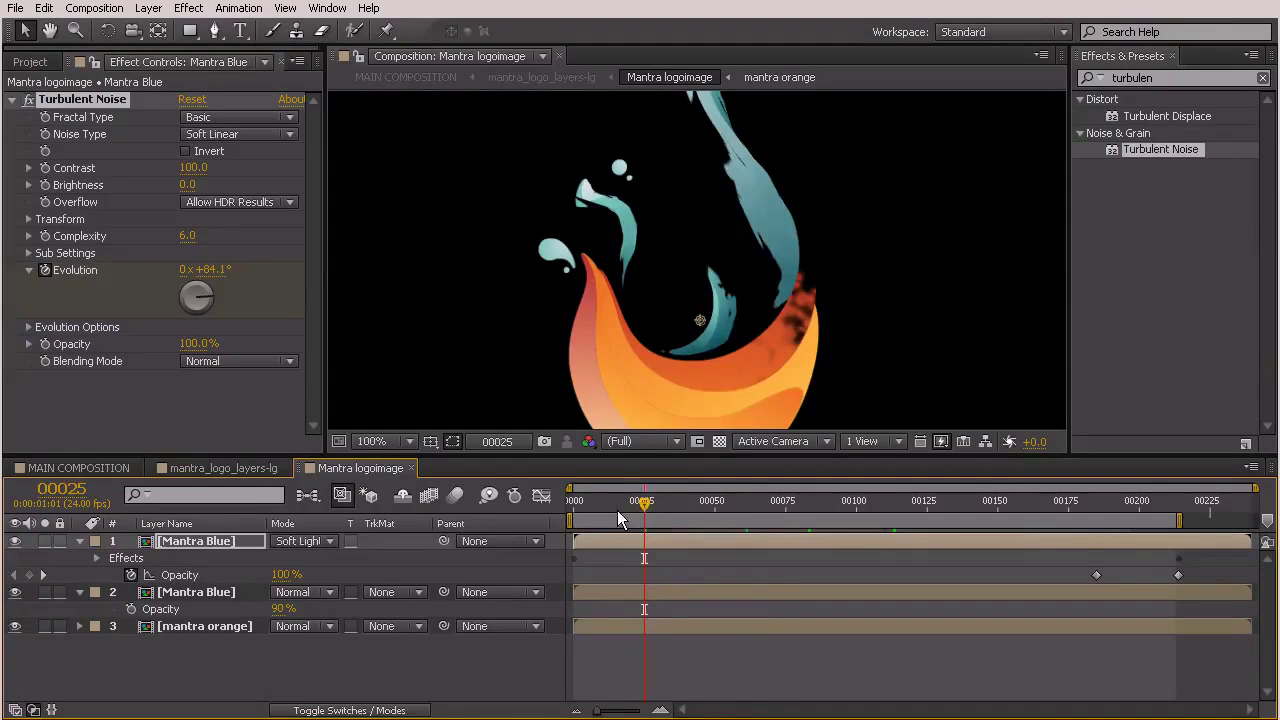
left_click(618, 509)
left_click(766, 507)
left_click(892, 504)
left_click(1048, 504)
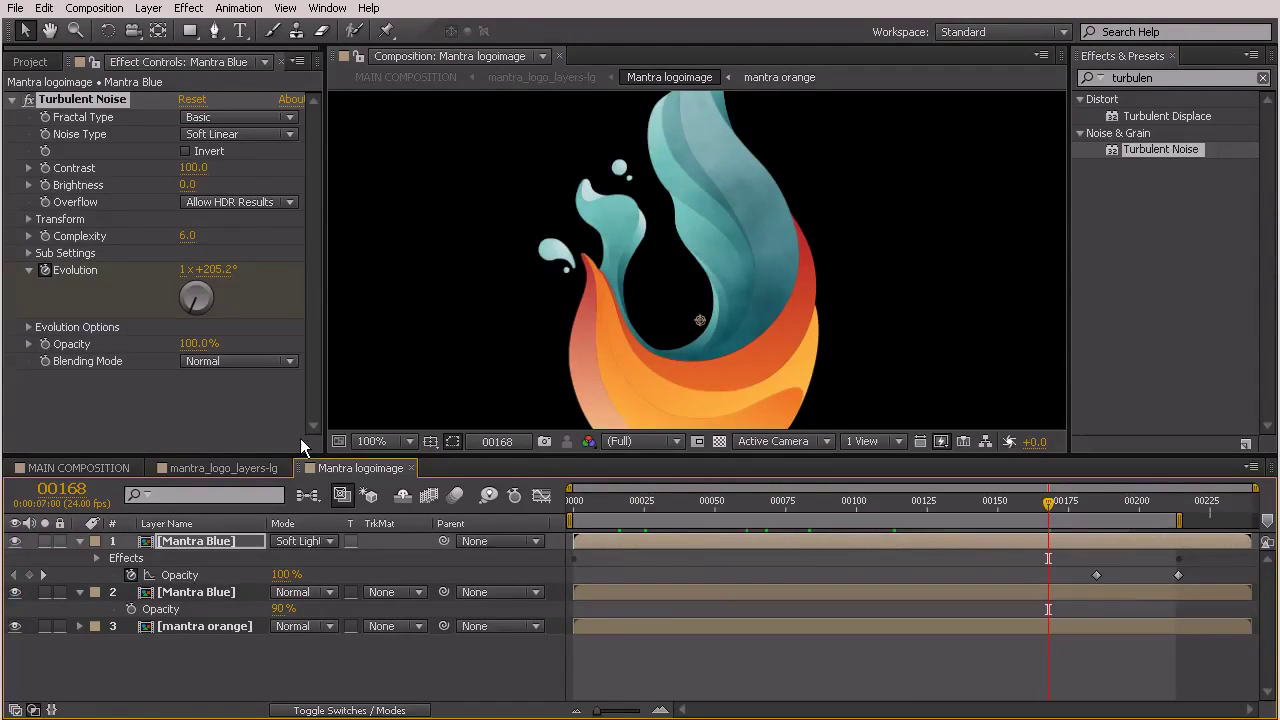
- Raise the Turbulent Noise contrast to 147 and preview the whole logo animation
left_click_drag(193, 168, 240, 170)
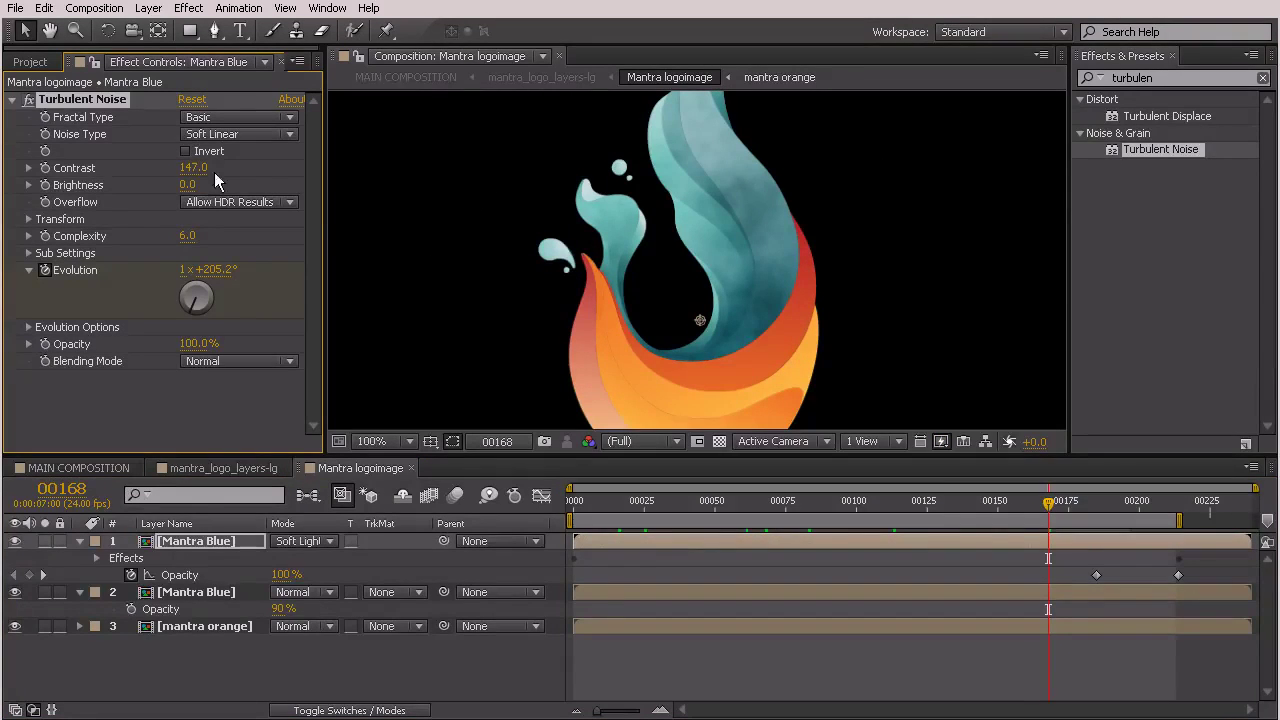
key("comma")
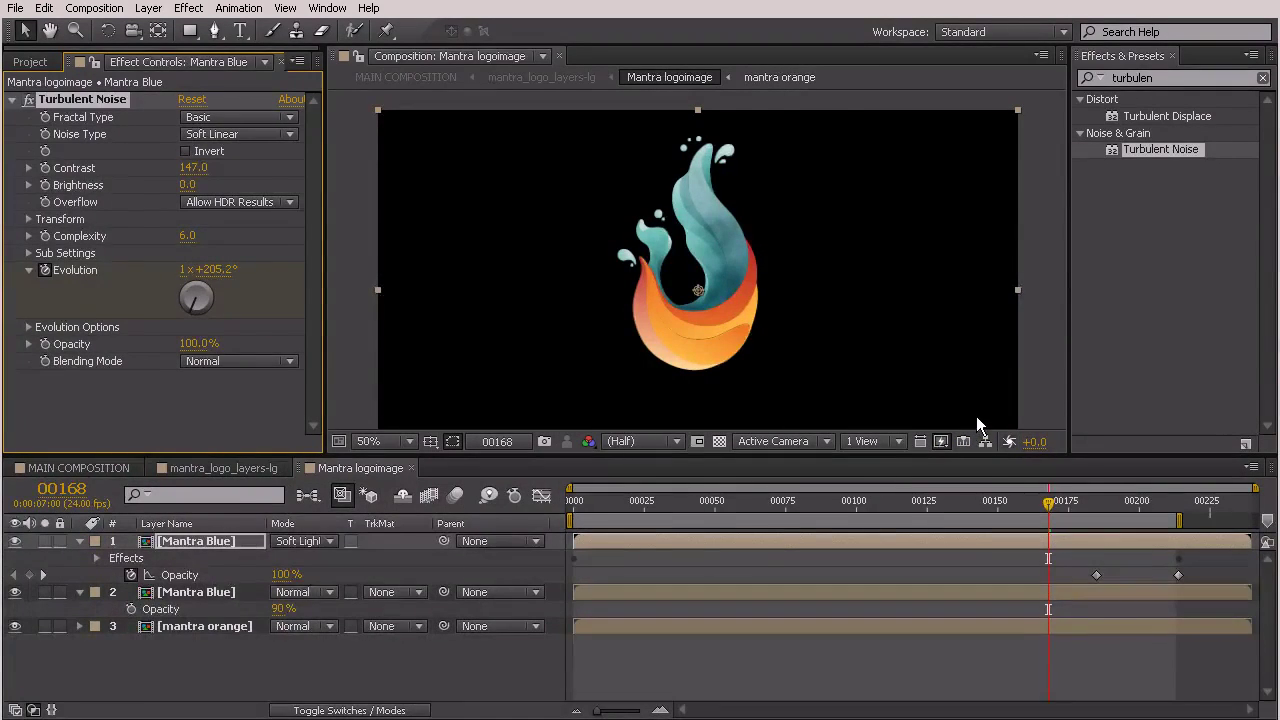
key("KP_0")
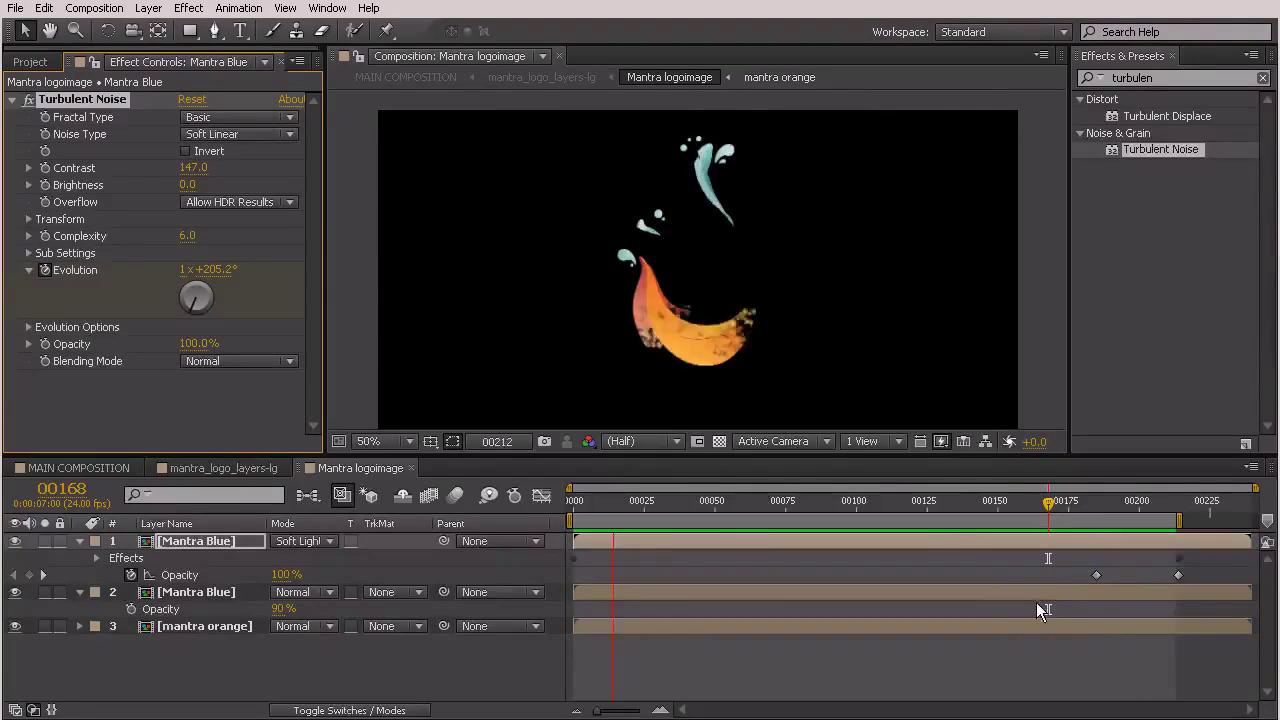
left_click_drag(1052, 501, 1102, 519)
left_click(703, 655)
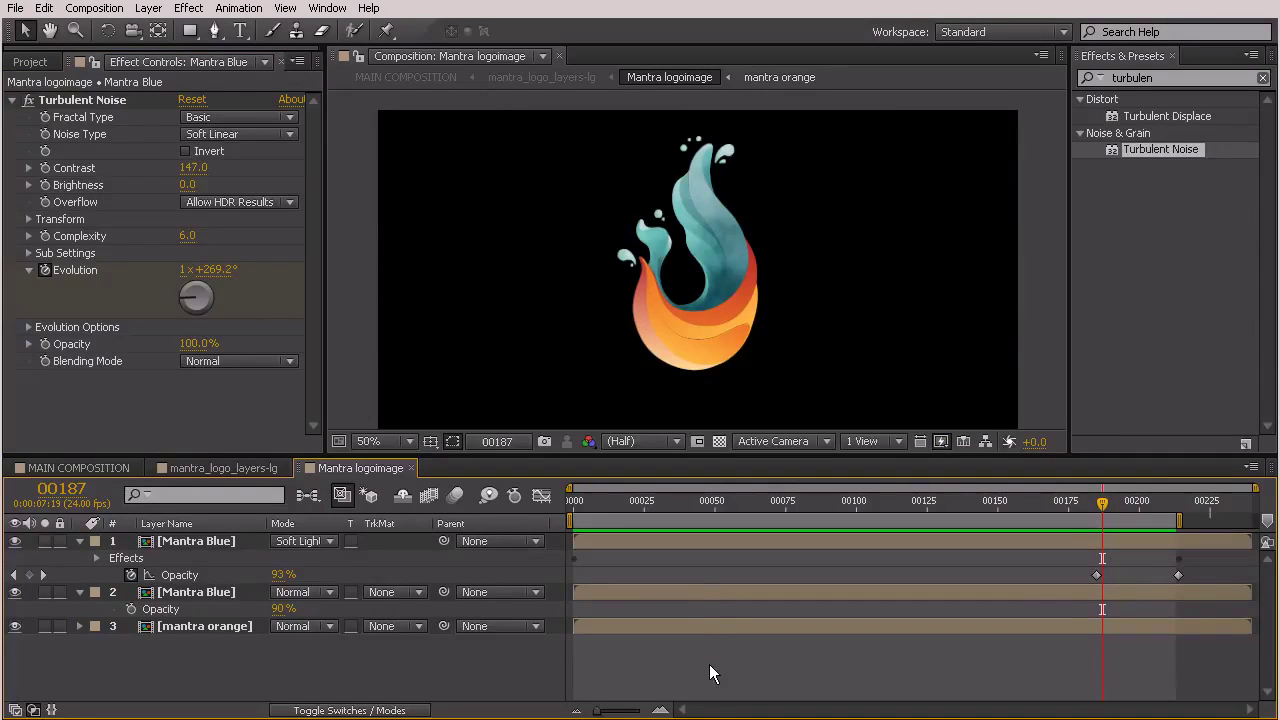
- Add the fire PNG sequence from the project's video folder directly above the mantra orange layer
left_click(200, 625)
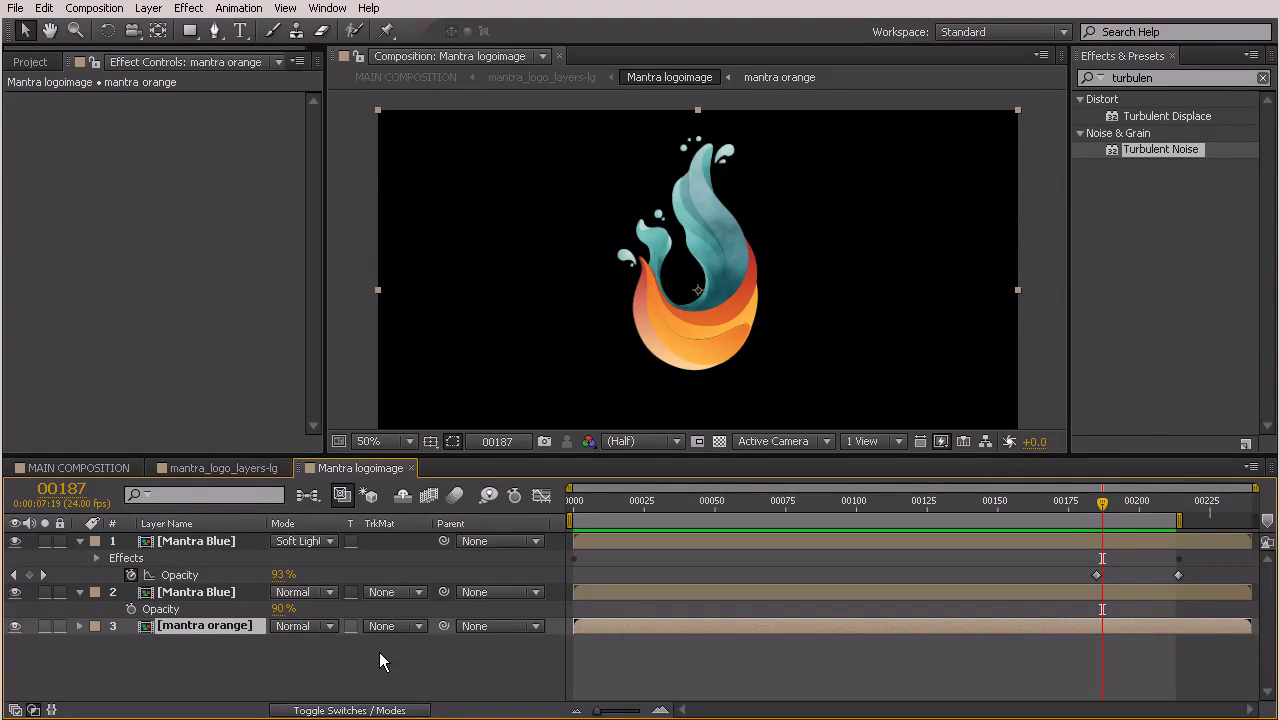
left_click(29, 62)
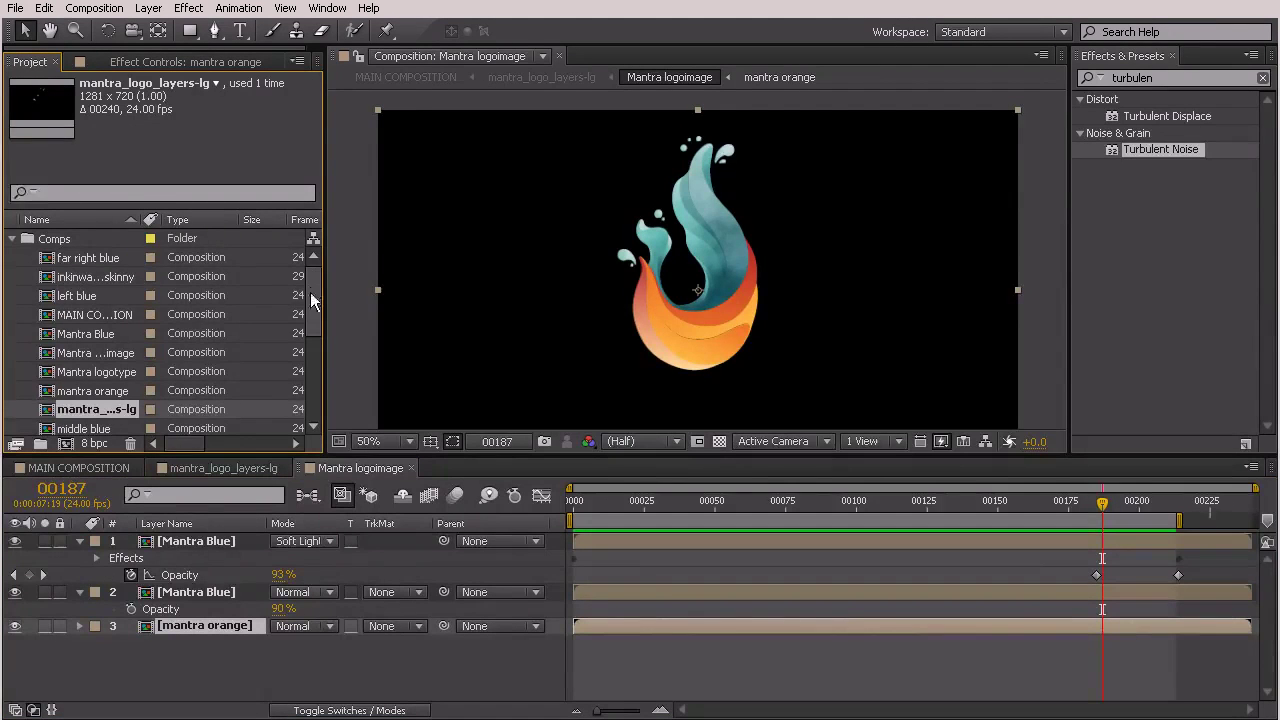
left_click(13, 239)
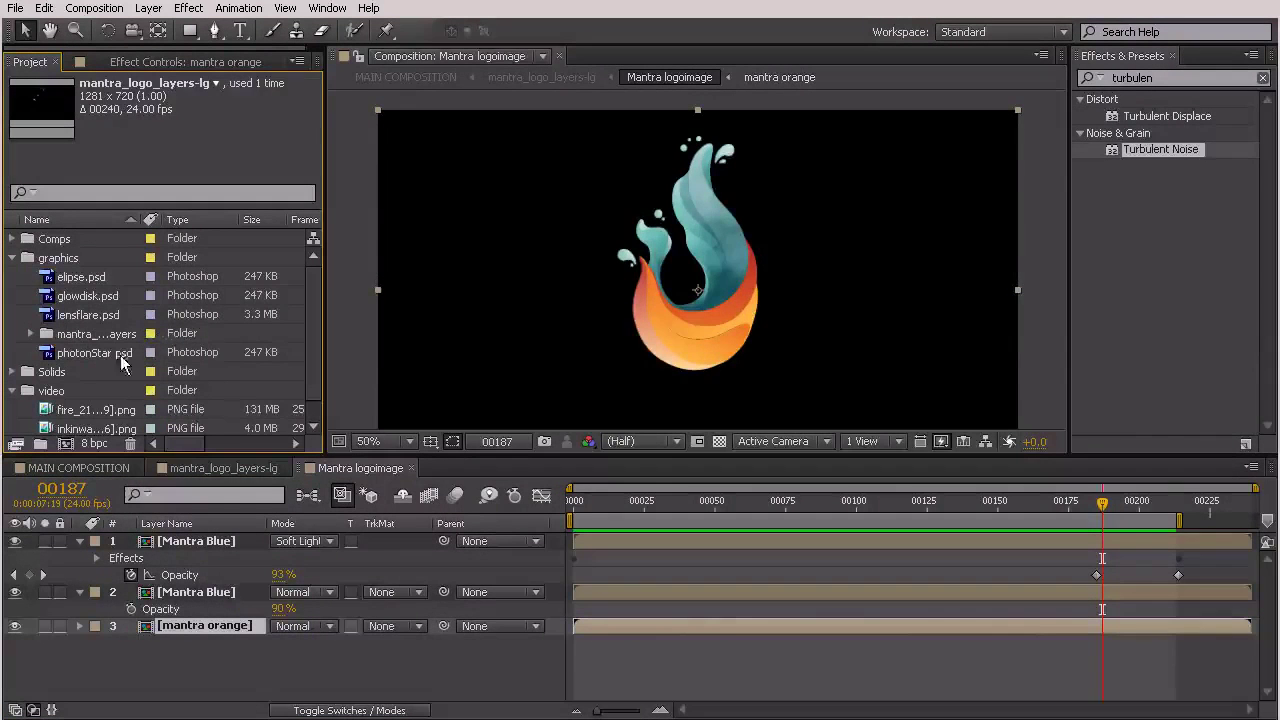
left_click(96, 408)
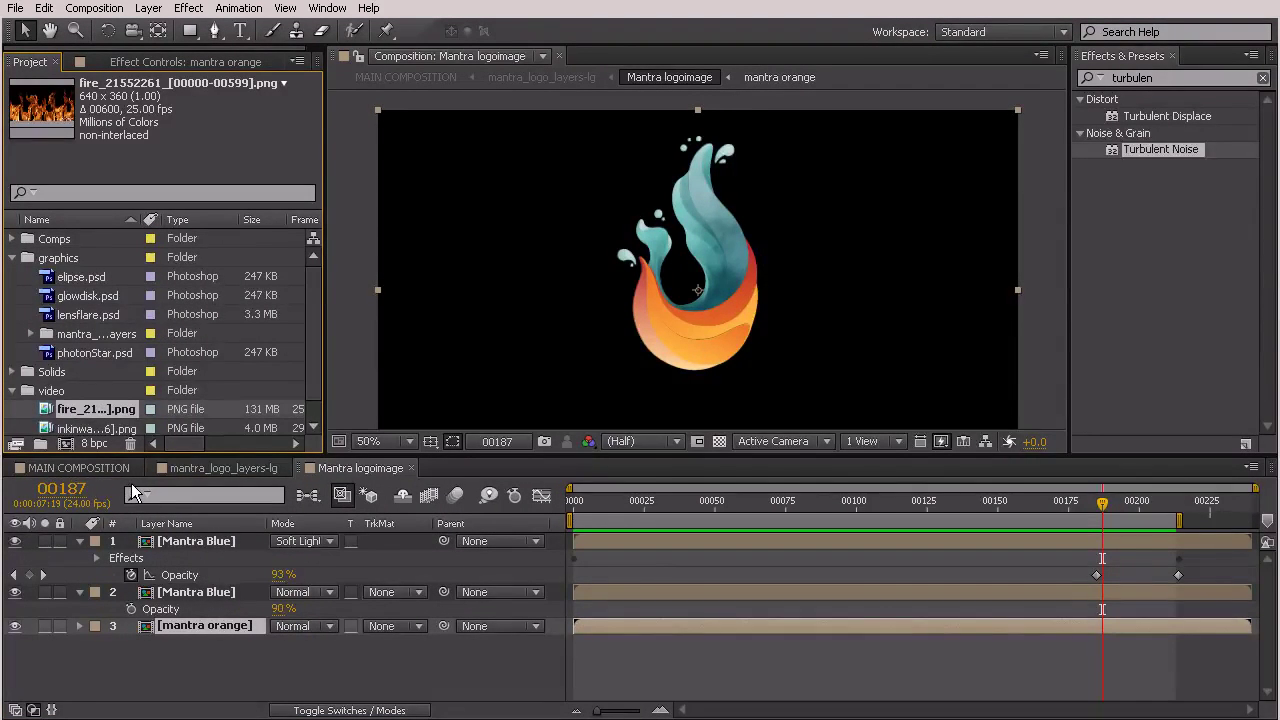
left_click_drag(78, 409, 147, 619)
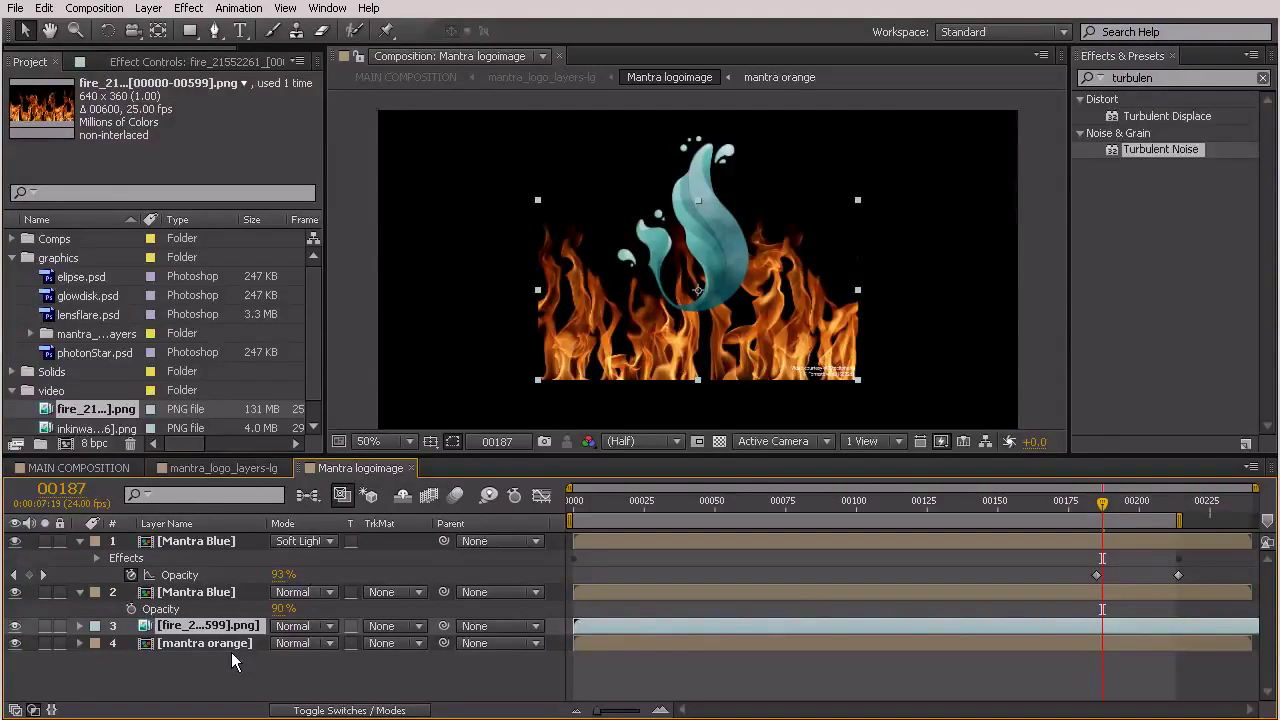
- Copy the upper Mantra Blue layer's opacity keyframes to the mantra orange layer at frame 185, and duplicate the mantra orange layer
left_click(1096, 503)
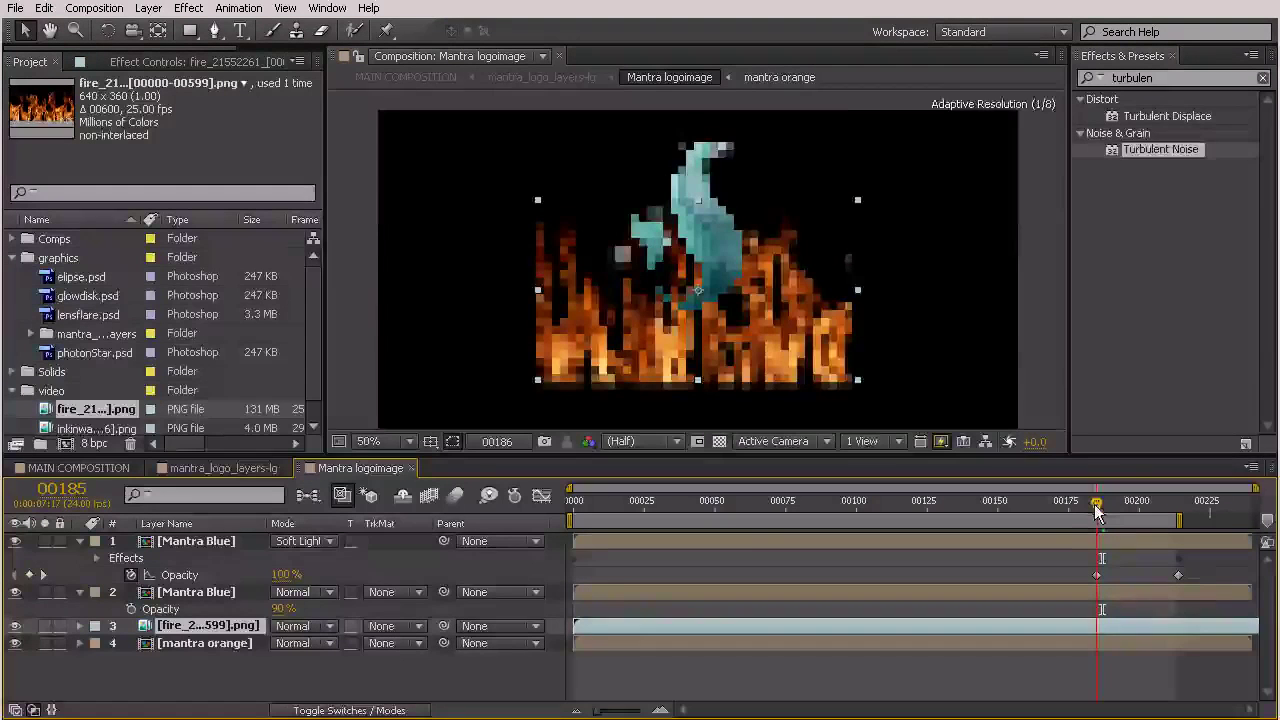
left_click_drag(1205, 573, 1060, 577)
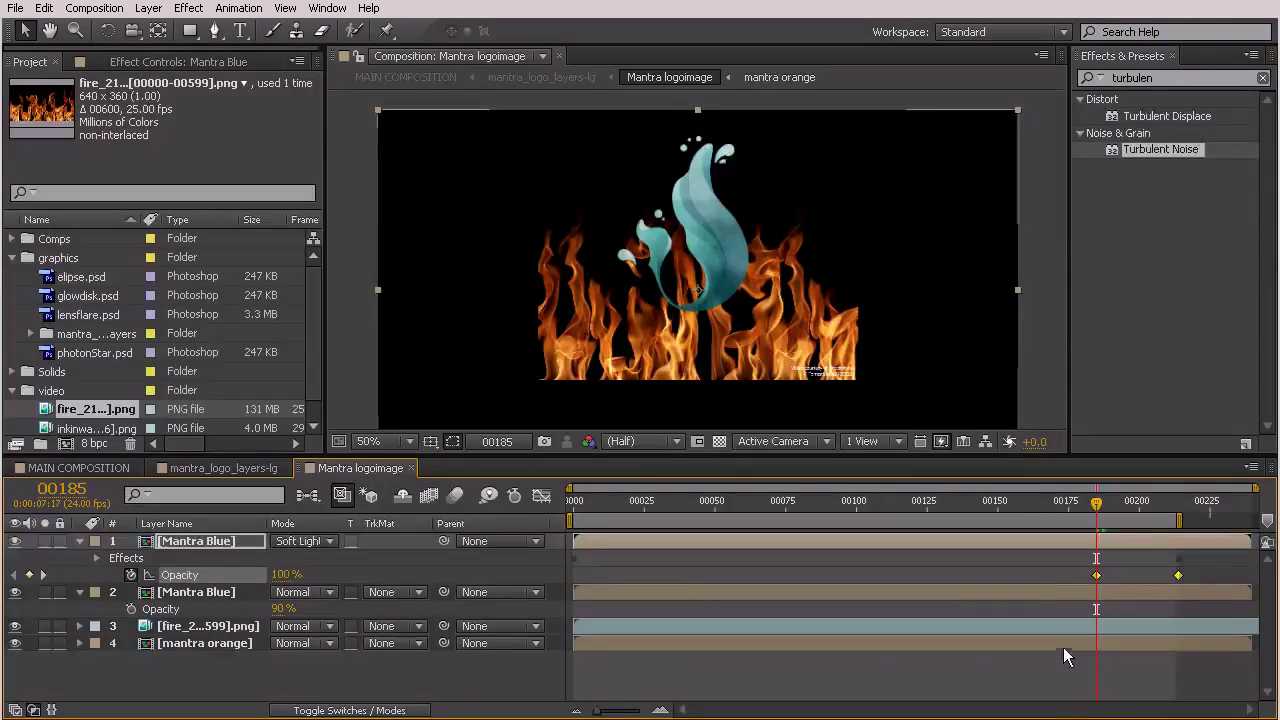
left_click(1098, 645)
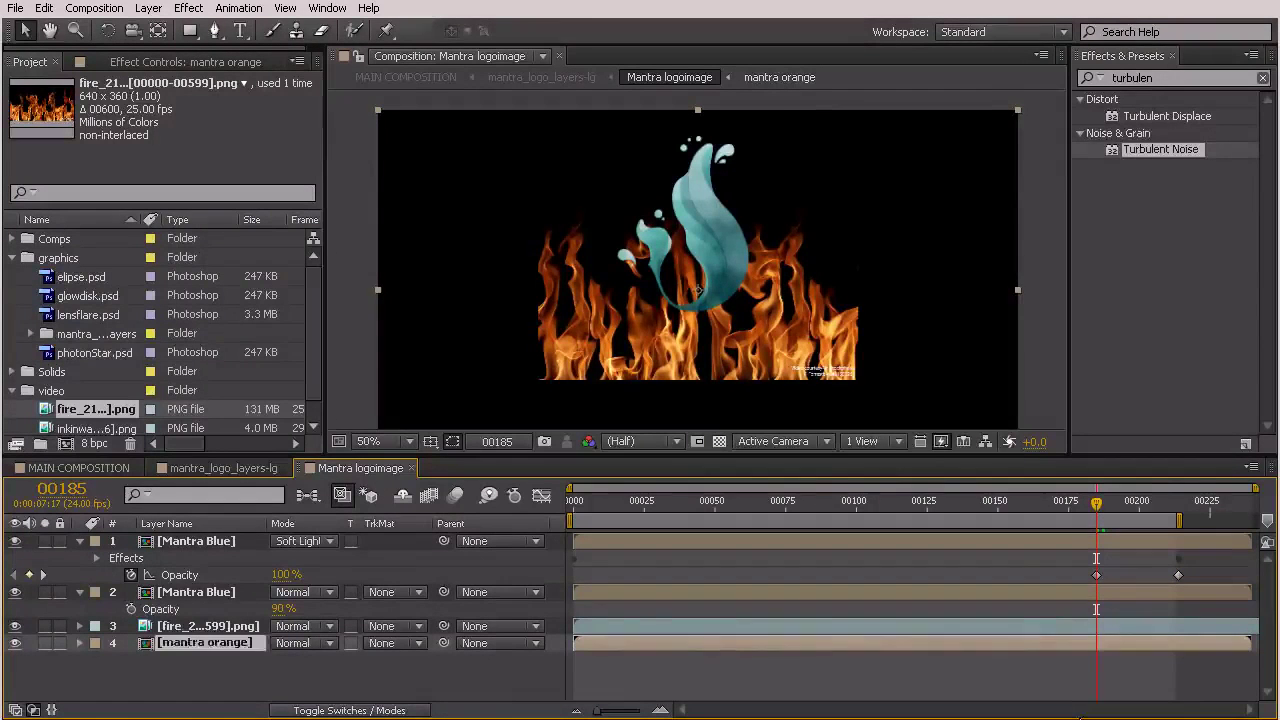
key("ctrl+d")
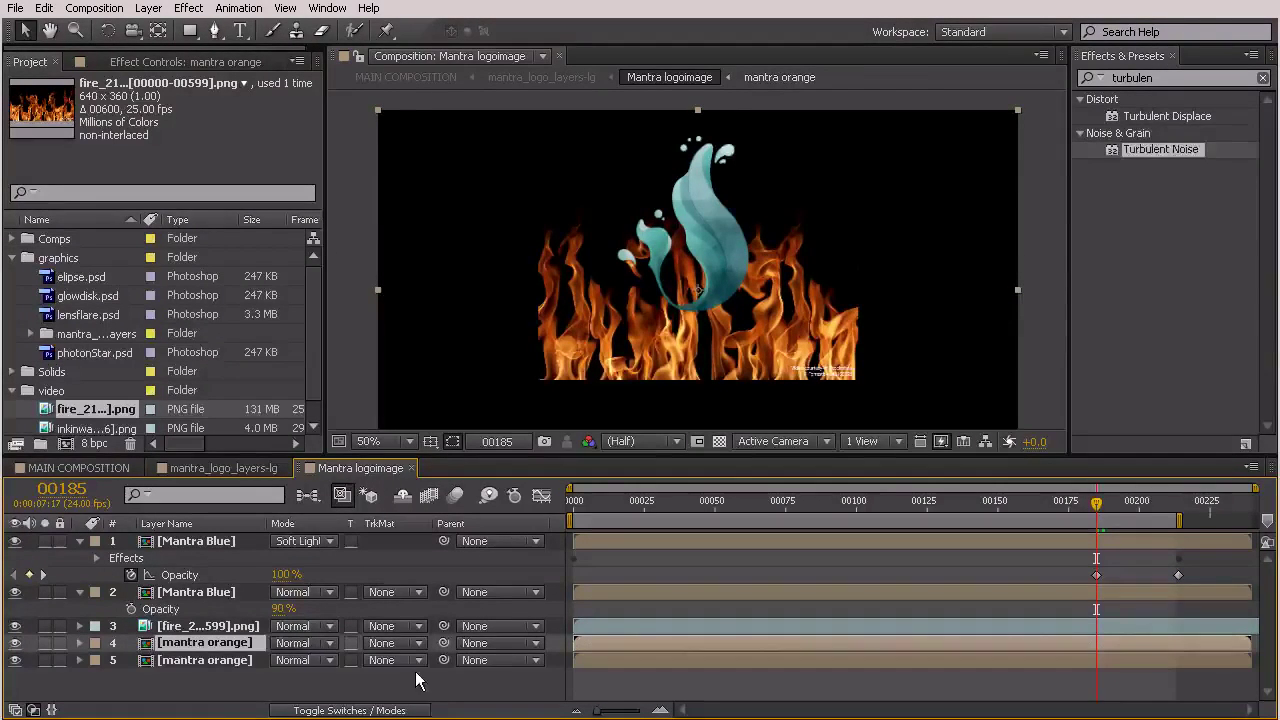
- Remove the opacity keyframes from the lower mantra orange layer and set its opacity to 90%
left_click(185, 660)
key("t")
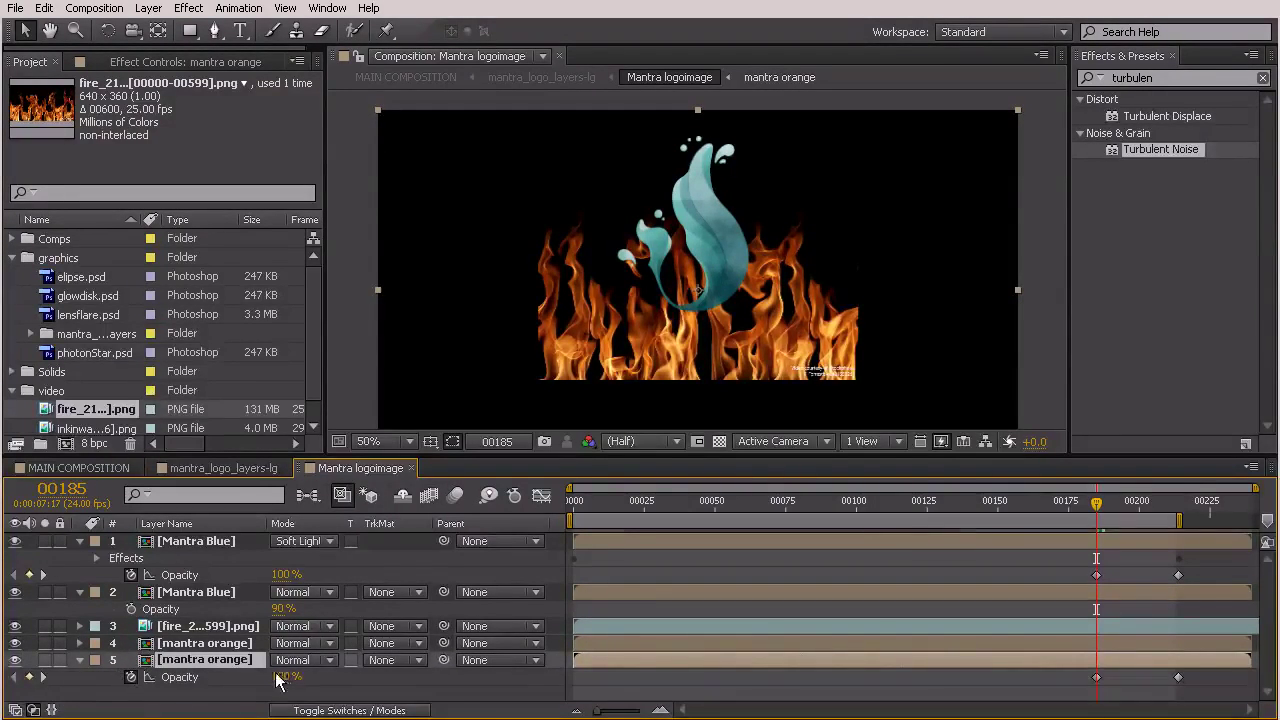
left_click(131, 677)
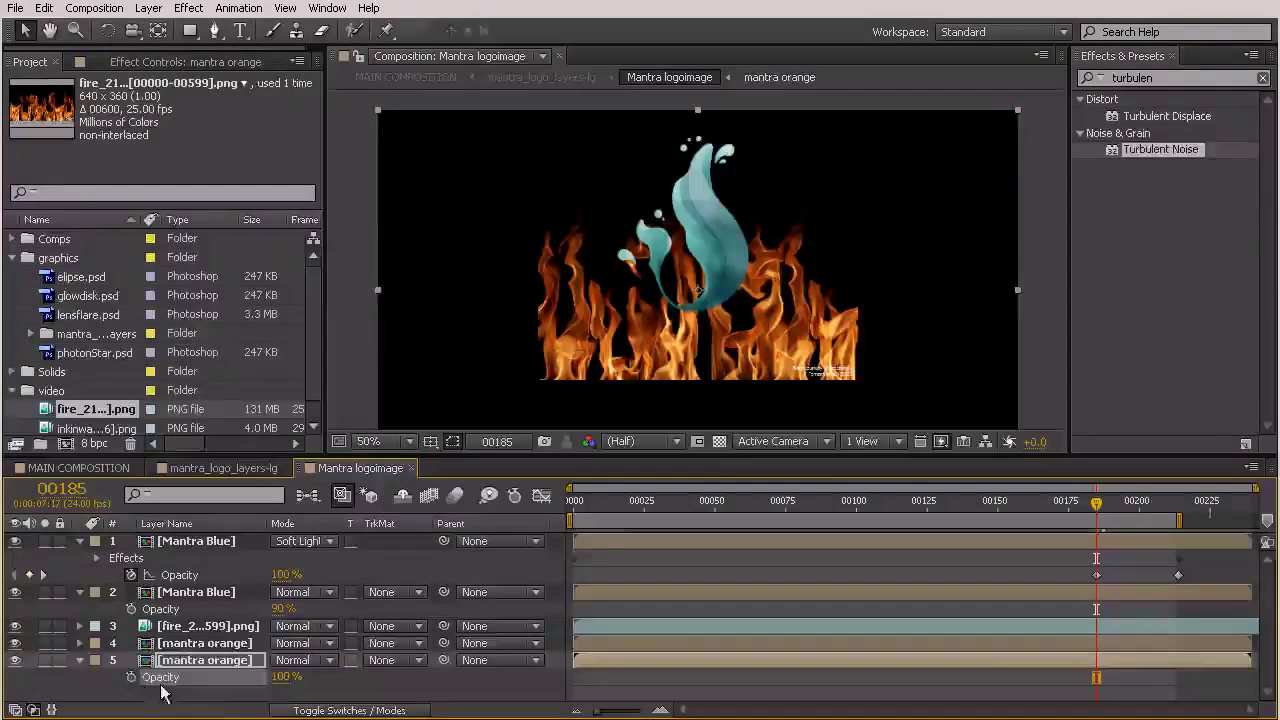
left_click(286, 677)
type("90")
key("Return")
left_click(506, 686)
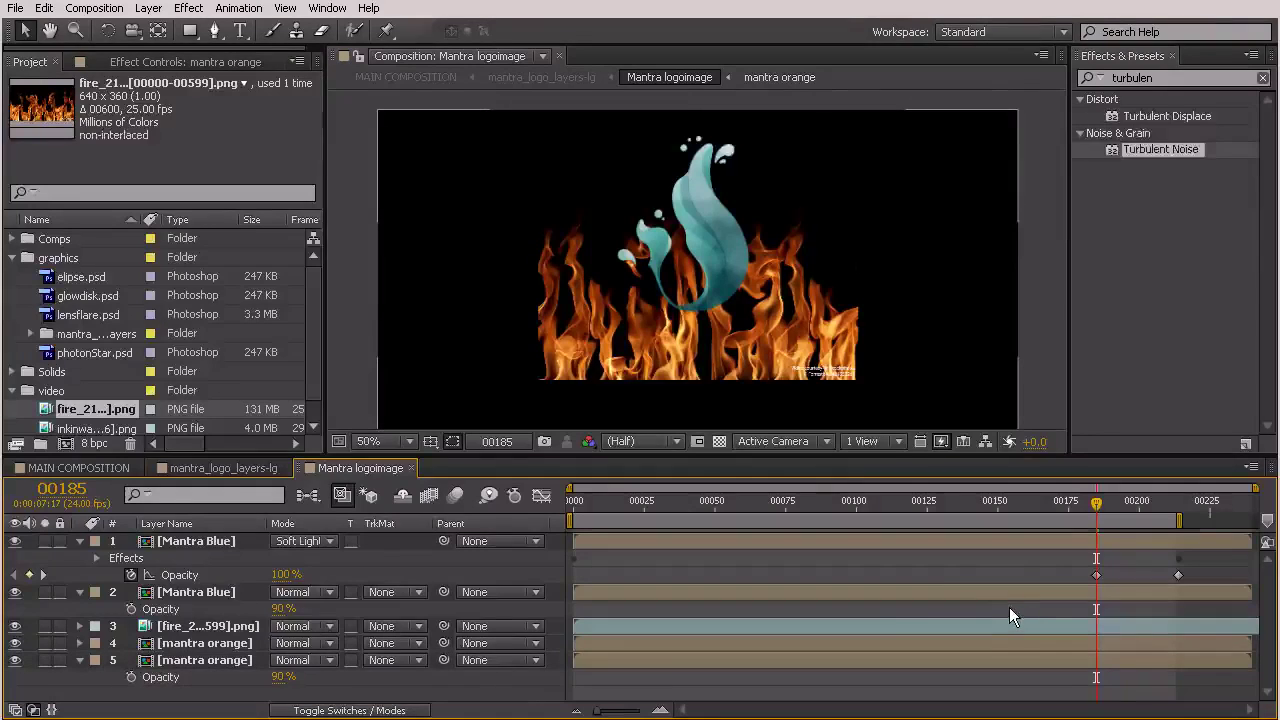
- Lower the fire layer's opacity to 36% and scale it down to sit over the orange part of the logo
left_click(818, 625)
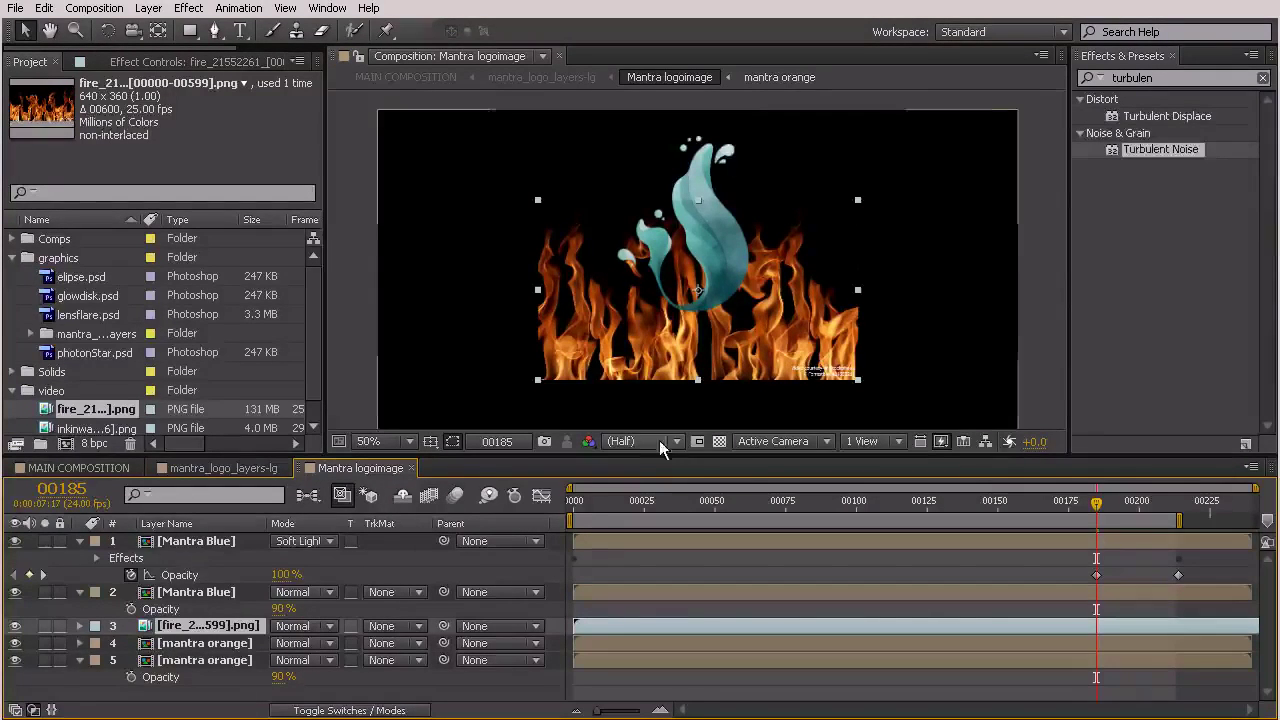
key("t")
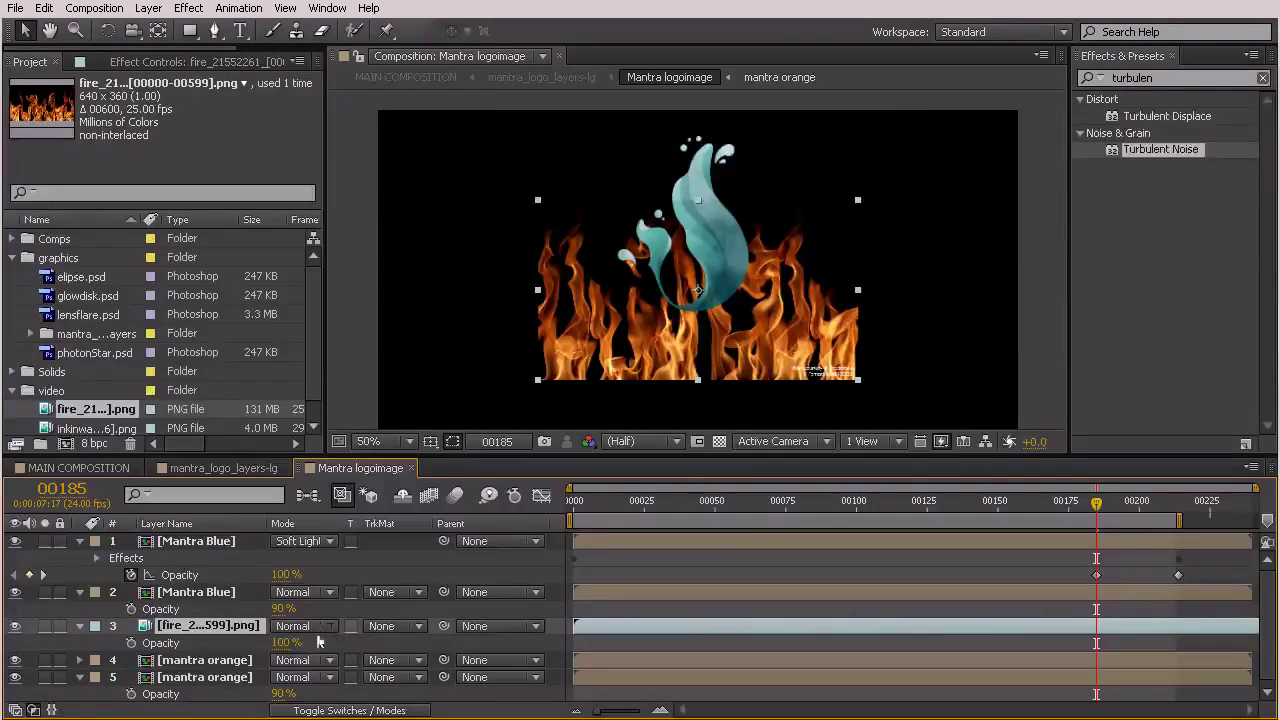
left_click_drag(285, 642, 221, 642)
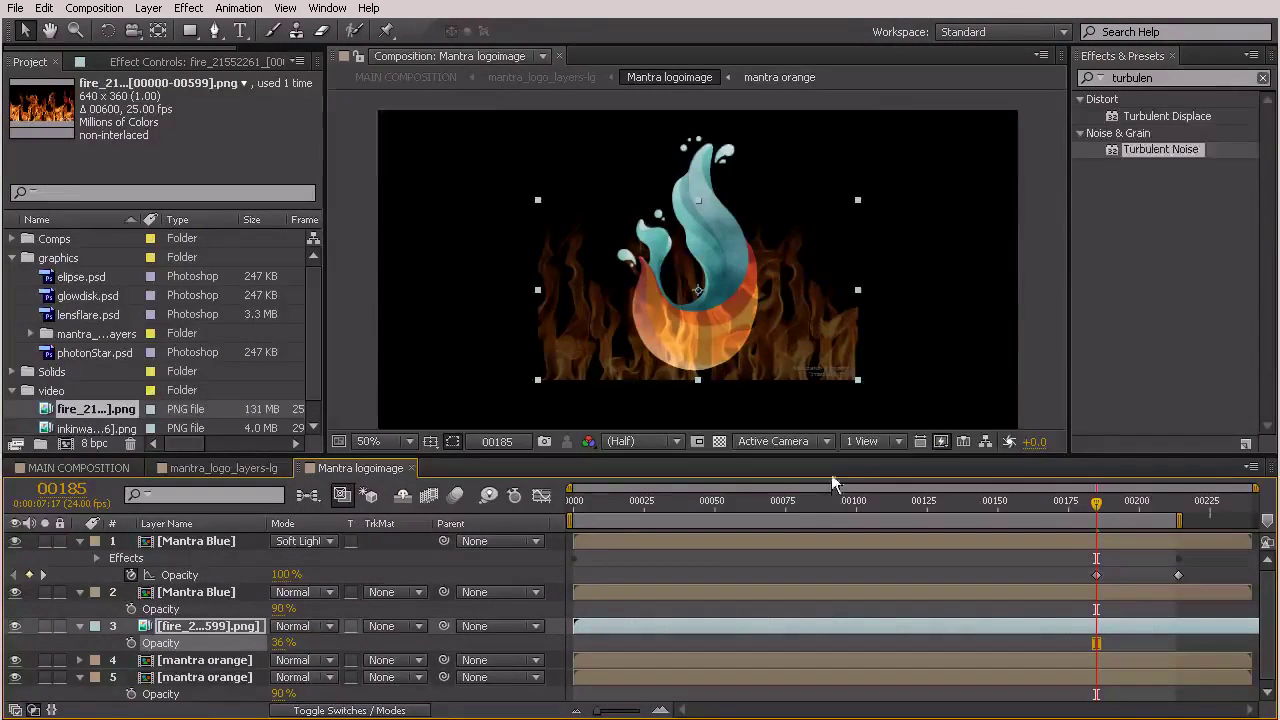
left_click_drag(831, 203, 810, 208)
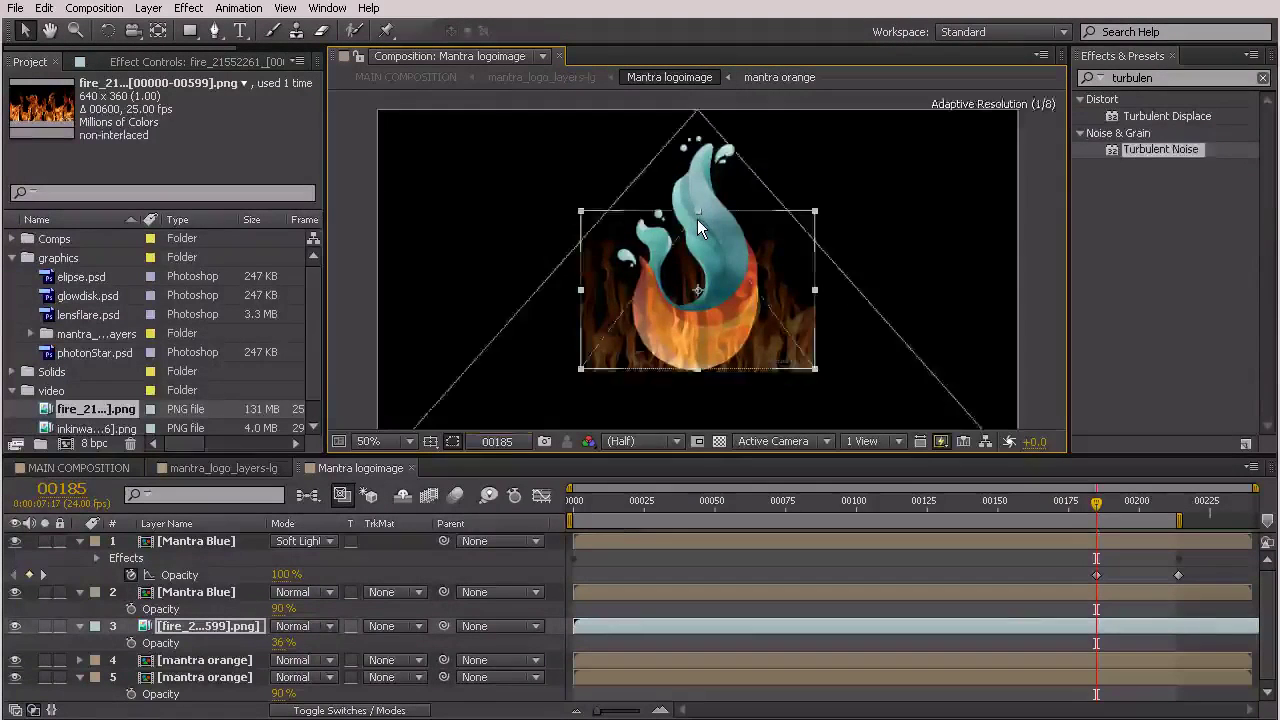
left_click_drag(697, 217, 697, 220)
left_click_drag(785, 323, 782, 315)
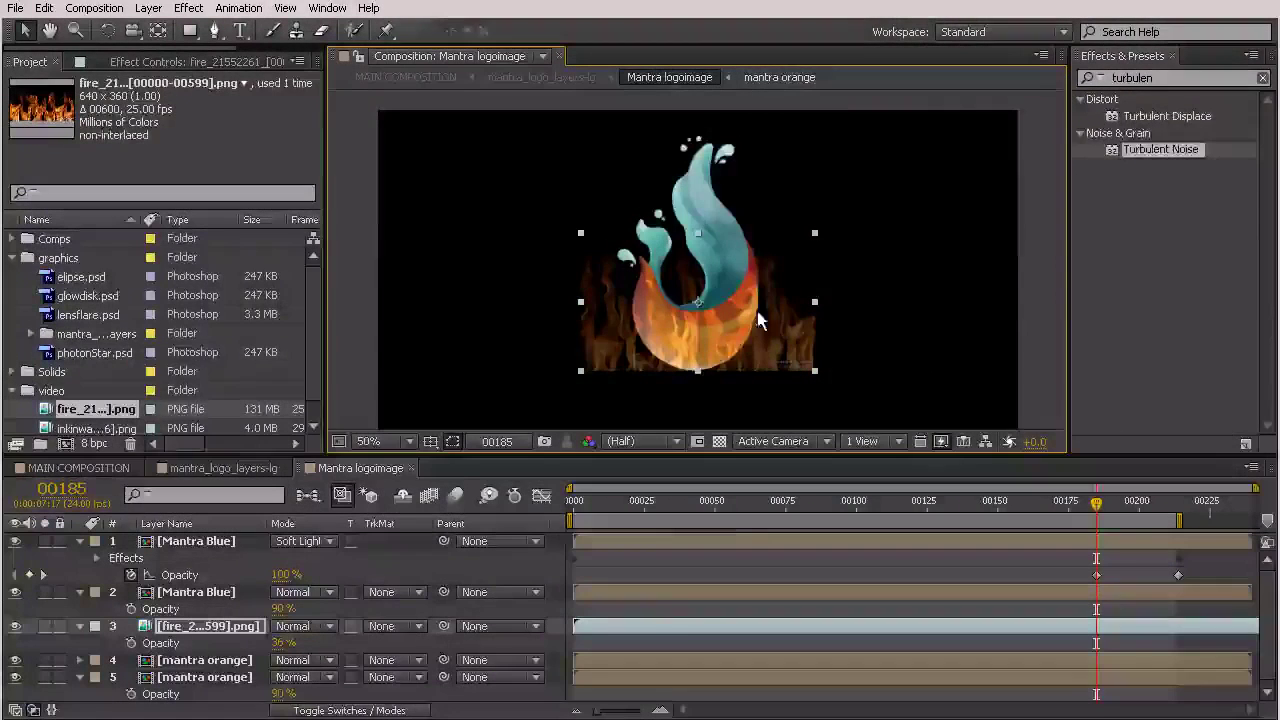
- Find the Liquify effect and apply it to the fire layer
left_click_drag(1170, 81, 960, 82)
type("liqui")
left_click(1144, 119)
mouse_move(1144, 119)
left_mouse_down()
mouse_move(957, 330)
mouse_move(327, 606)
mouse_move(245, 628)
mouse_move(266, 608)
left_mouse_up()
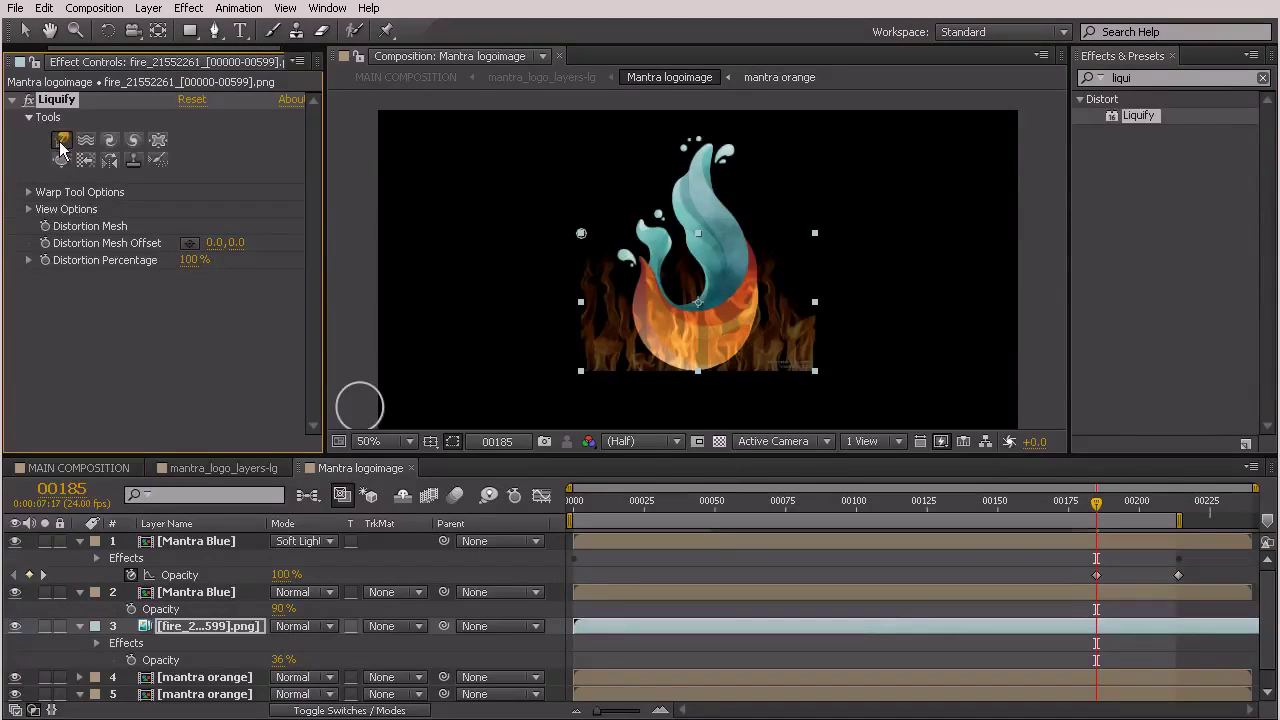
- Set the Liquify warp brush to size 289 and pressure 59, and push the fire's edges in around the orange curve
left_click(29, 192)
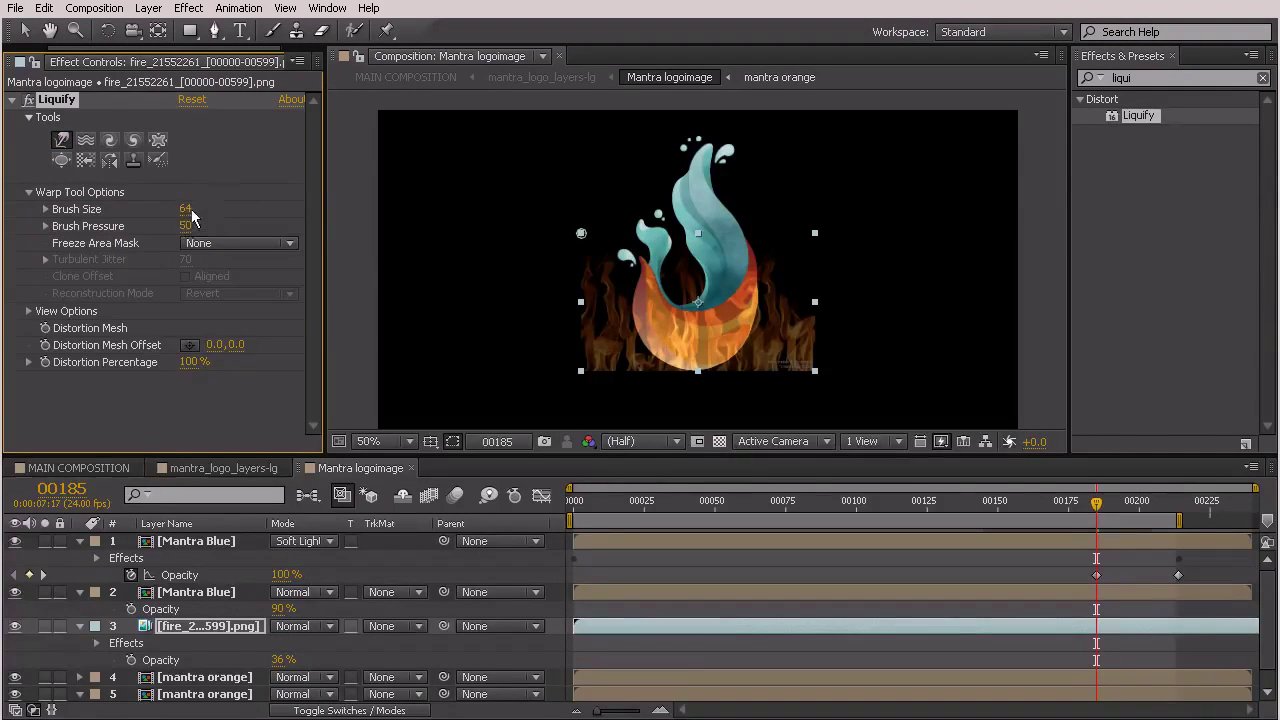
left_click_drag(199, 213, 255, 213)
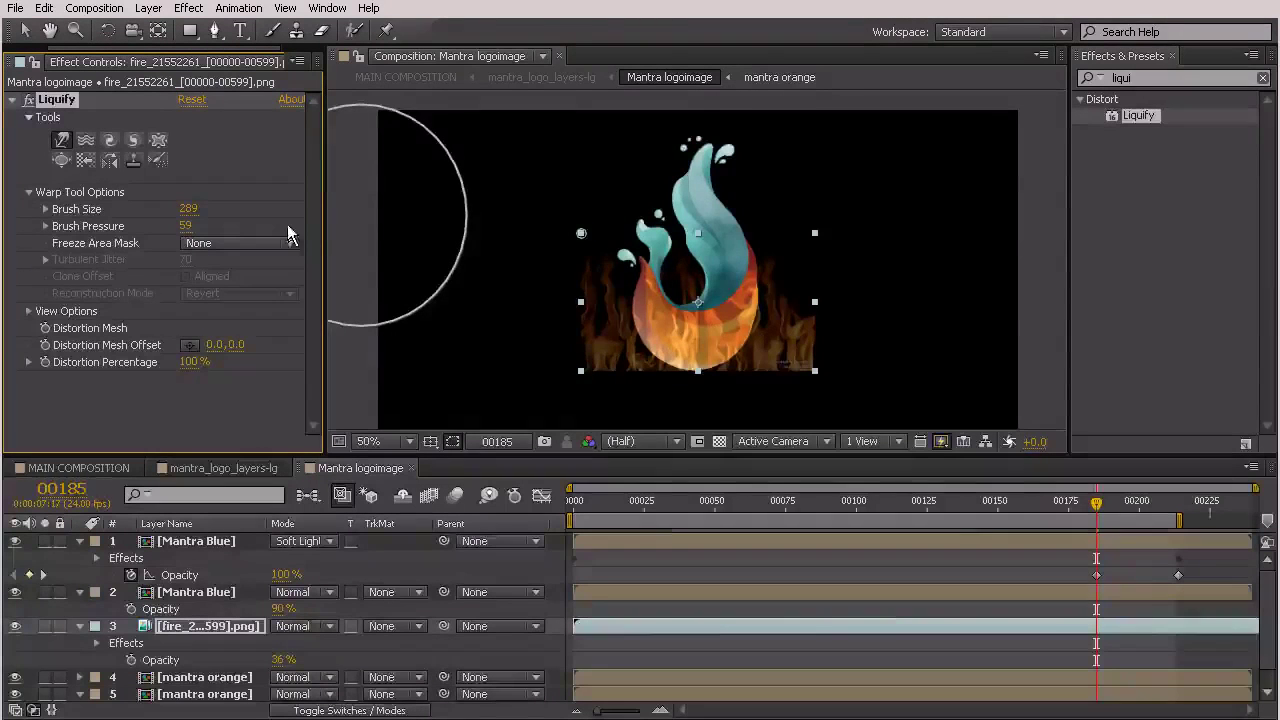
mouse_move(590, 310)
left_mouse_down()
mouse_move(621, 251)
mouse_move(601, 381)
mouse_move(580, 273)
mouse_move(621, 220)
mouse_move(617, 303)
mouse_move(613, 286)
mouse_move(607, 299)
mouse_move(589, 291)
mouse_move(634, 261)
mouse_move(661, 322)
mouse_move(678, 318)
mouse_move(596, 287)
mouse_move(587, 297)
mouse_move(600, 277)
mouse_move(636, 264)
mouse_move(646, 333)
mouse_move(632, 337)
mouse_move(856, 368)
mouse_move(804, 356)
mouse_move(802, 328)
mouse_move(768, 282)
mouse_move(797, 329)
mouse_move(791, 296)
mouse_move(739, 262)
mouse_move(793, 280)
mouse_move(791, 291)
mouse_move(715, 253)
mouse_move(752, 291)
mouse_move(768, 286)
mouse_move(756, 261)
mouse_move(773, 313)
mouse_move(804, 243)
left_mouse_up()
mouse_move(796, 290)
left_mouse_down()
mouse_move(757, 262)
mouse_move(739, 281)
mouse_move(761, 247)
mouse_move(736, 268)
mouse_move(812, 278)
mouse_move(780, 260)
mouse_move(765, 261)
mouse_move(816, 300)
mouse_move(763, 290)
left_mouse_up()
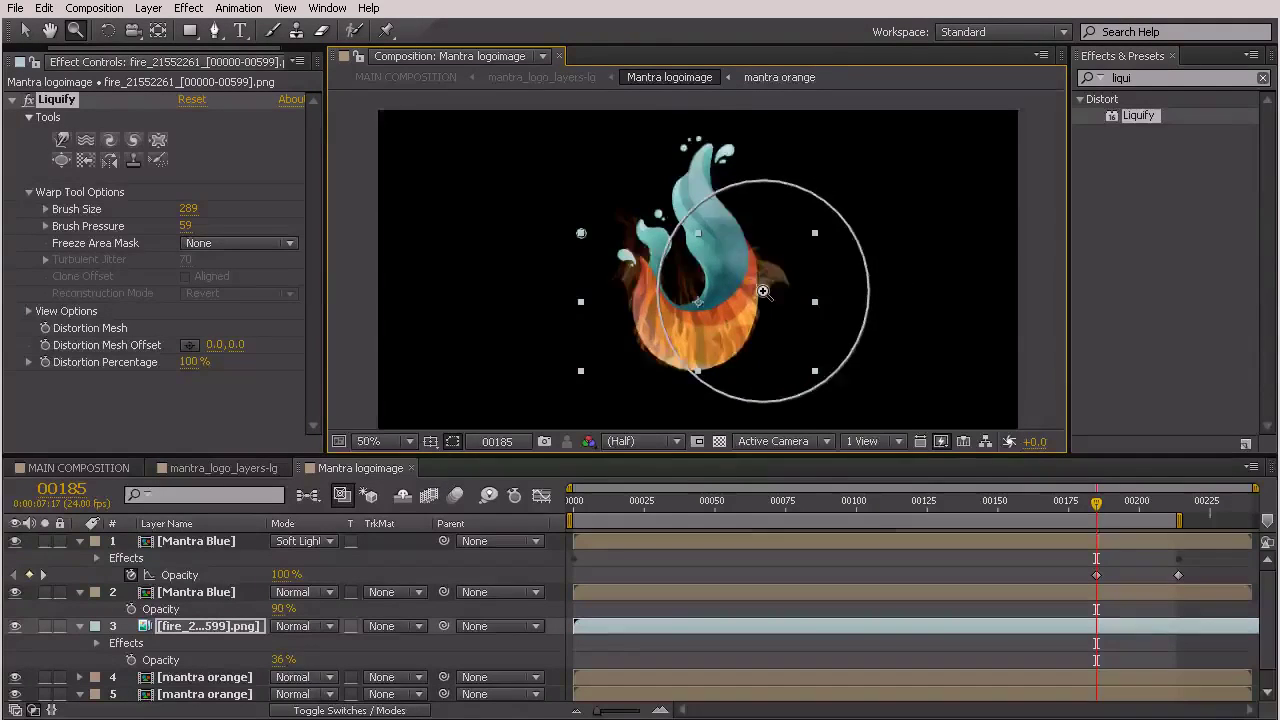
- Warp the fire outward along the orange shape's right edge so that it covers the curve
left_click(763, 291)
left_click(700, 280)
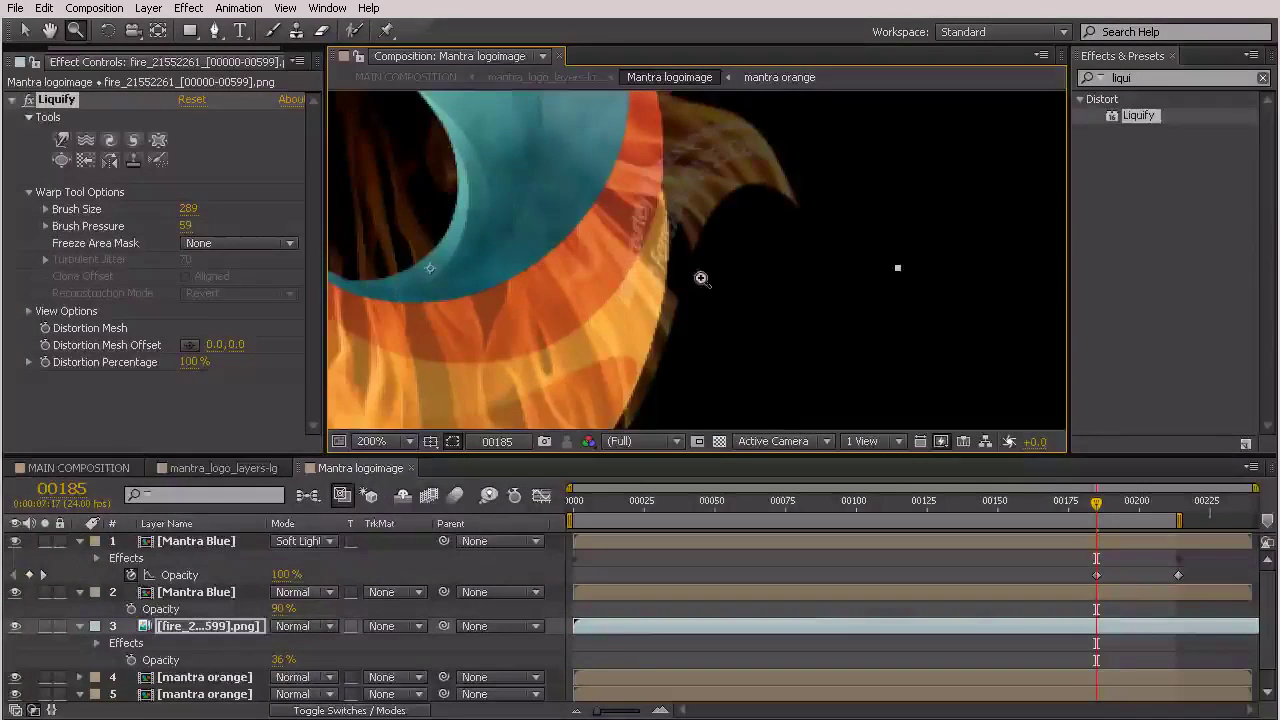
left_click(65, 140)
mouse_move(676, 210)
left_mouse_down()
mouse_move(717, 223)
mouse_move(695, 221)
mouse_move(699, 238)
mouse_move(724, 243)
mouse_move(716, 279)
left_mouse_up()
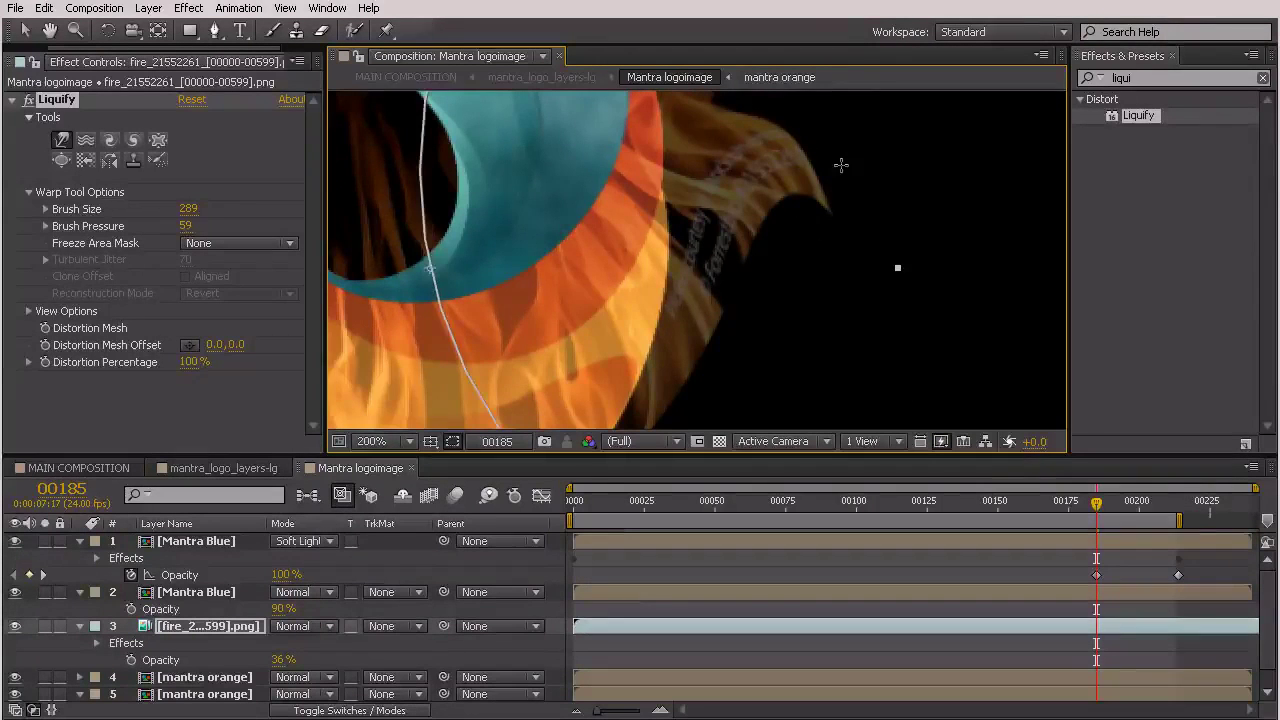
- Reduce the Liquify brush size to 22 and stretch the fire's upper right tip outward
left_click_drag(151, 205, 95, 205)
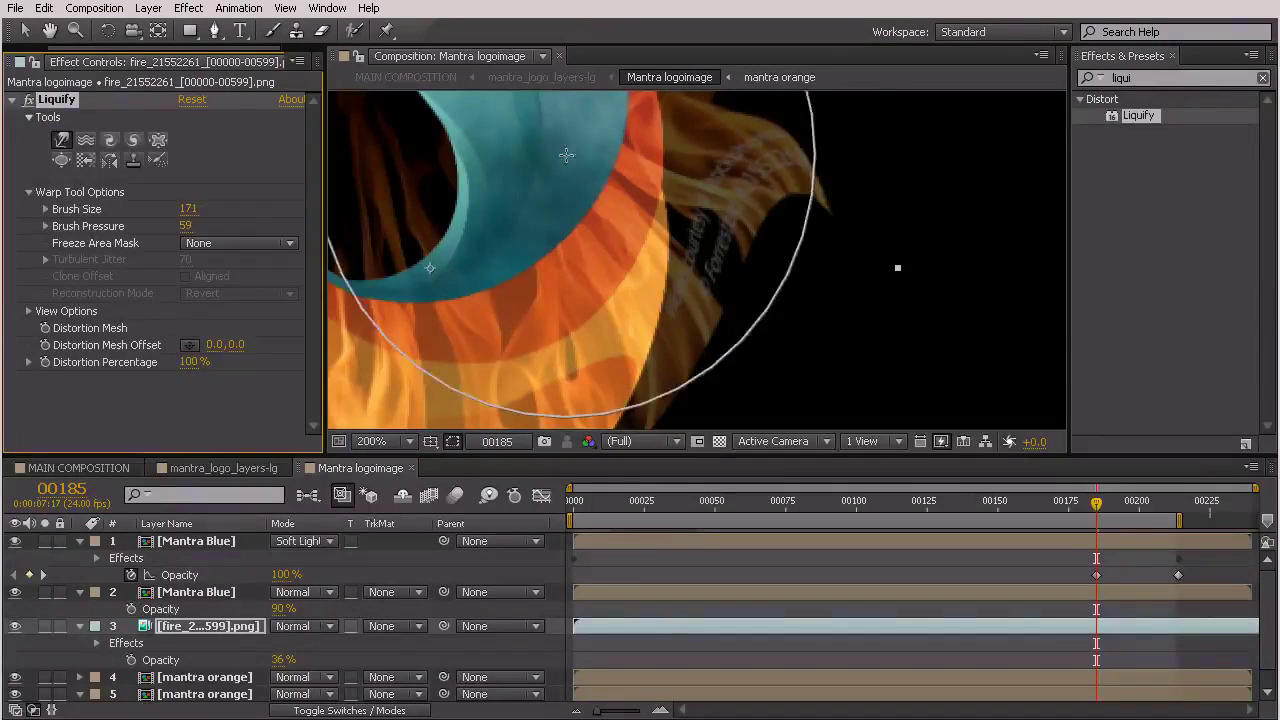
left_click_drag(190, 216, 72, 209)
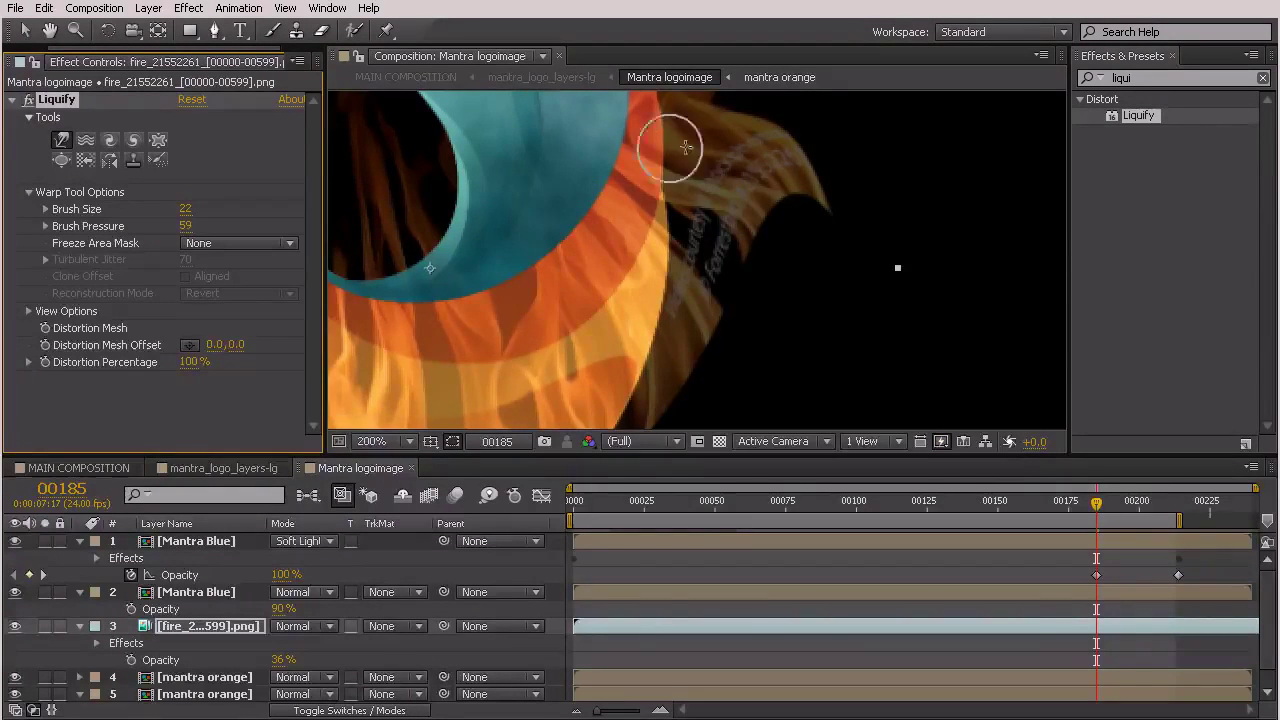
mouse_move(686, 120)
left_mouse_down()
mouse_move(616, 119)
mouse_move(807, 166)
mouse_move(809, 211)
mouse_move(824, 105)
mouse_move(819, 212)
mouse_move(801, 220)
mouse_move(824, 120)
mouse_move(836, 208)
mouse_move(824, 122)
mouse_move(822, 153)
left_mouse_up()
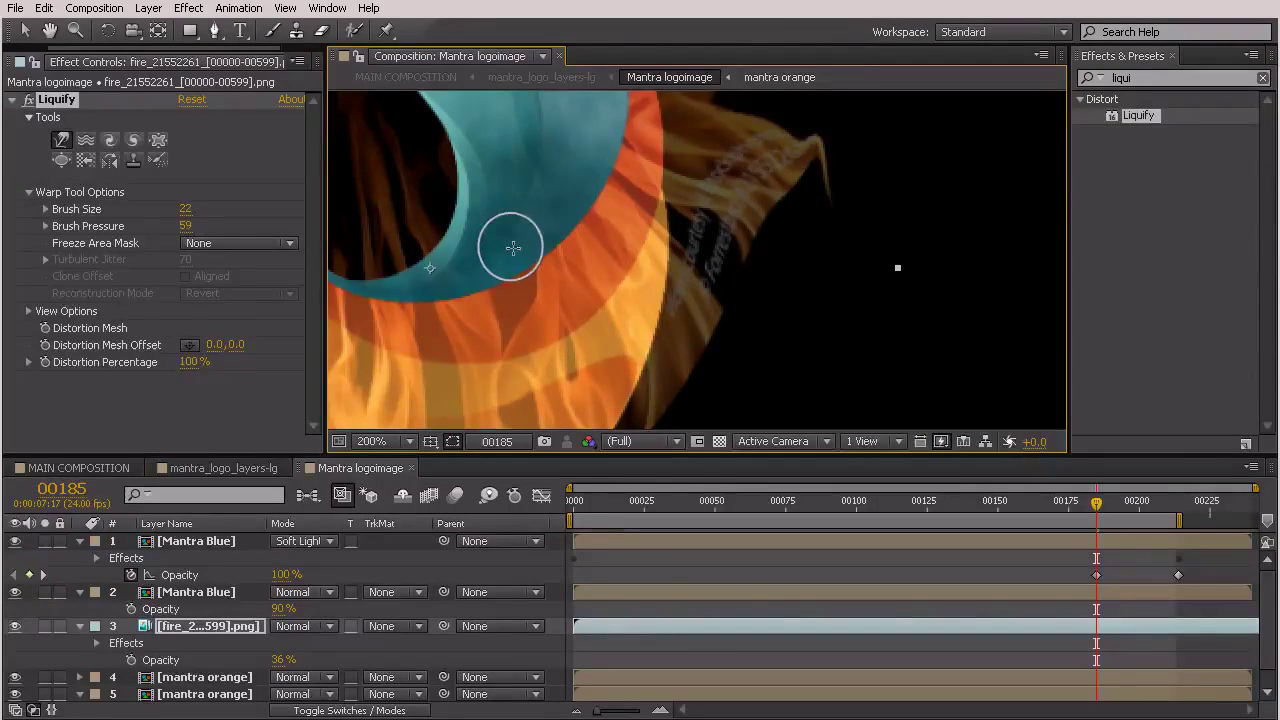
scroll(516, 260, "down", 1)
scroll(516, 260, "down", 1)
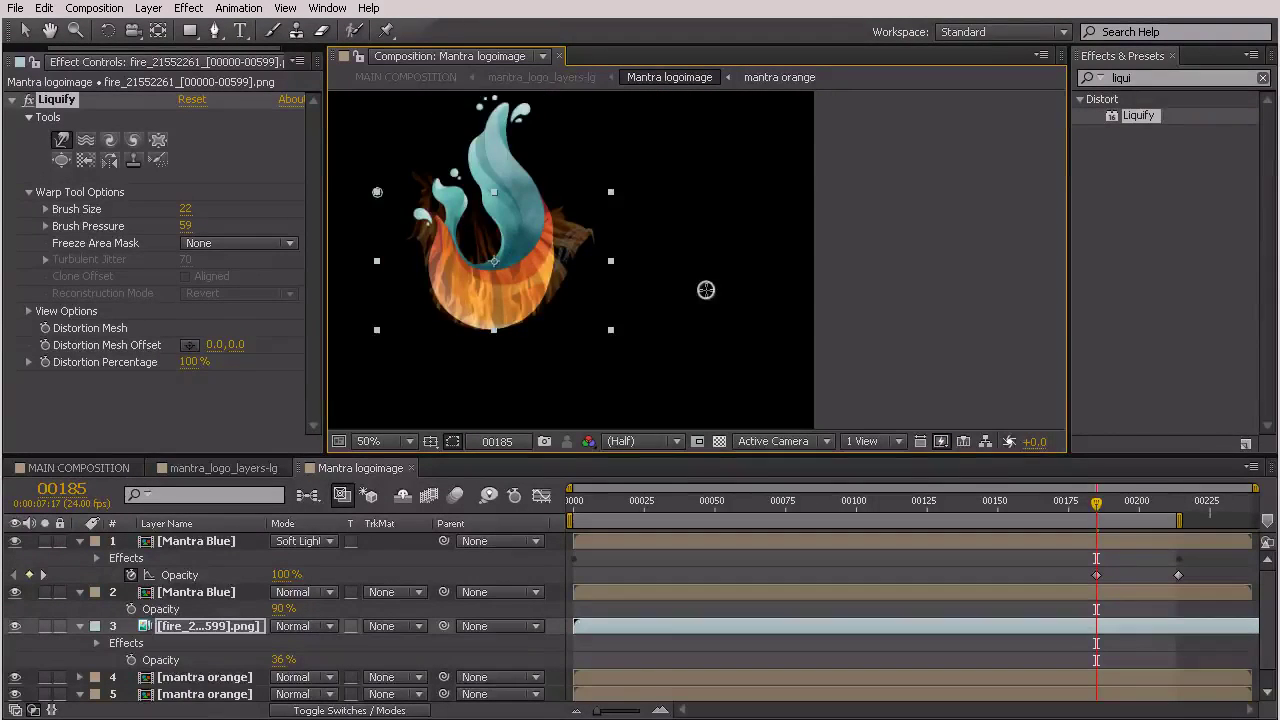
mouse_move(503, 343)
left_mouse_down()
mouse_move(687, 318)
mouse_move(719, 376)
left_mouse_up()
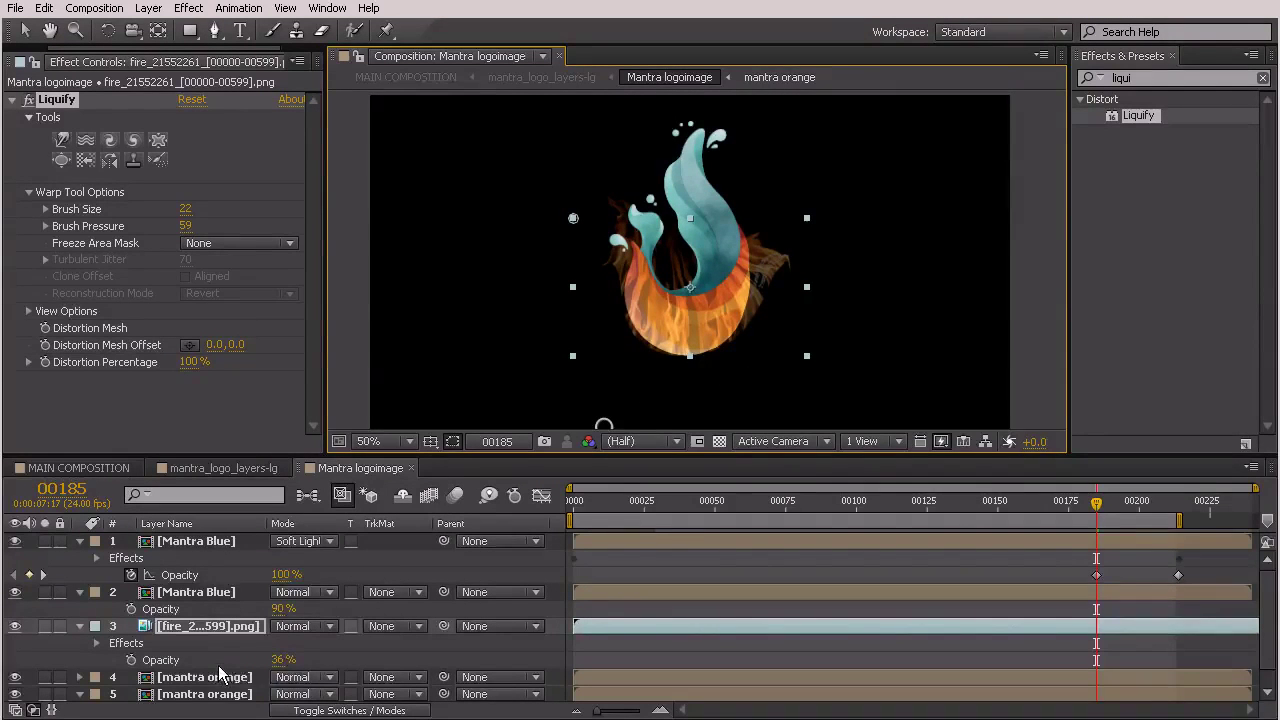
- Raise the fire layer's opacity to 100%
left_click_drag(280, 660, 286, 660)
left_click_drag(622, 640, 628, 639)
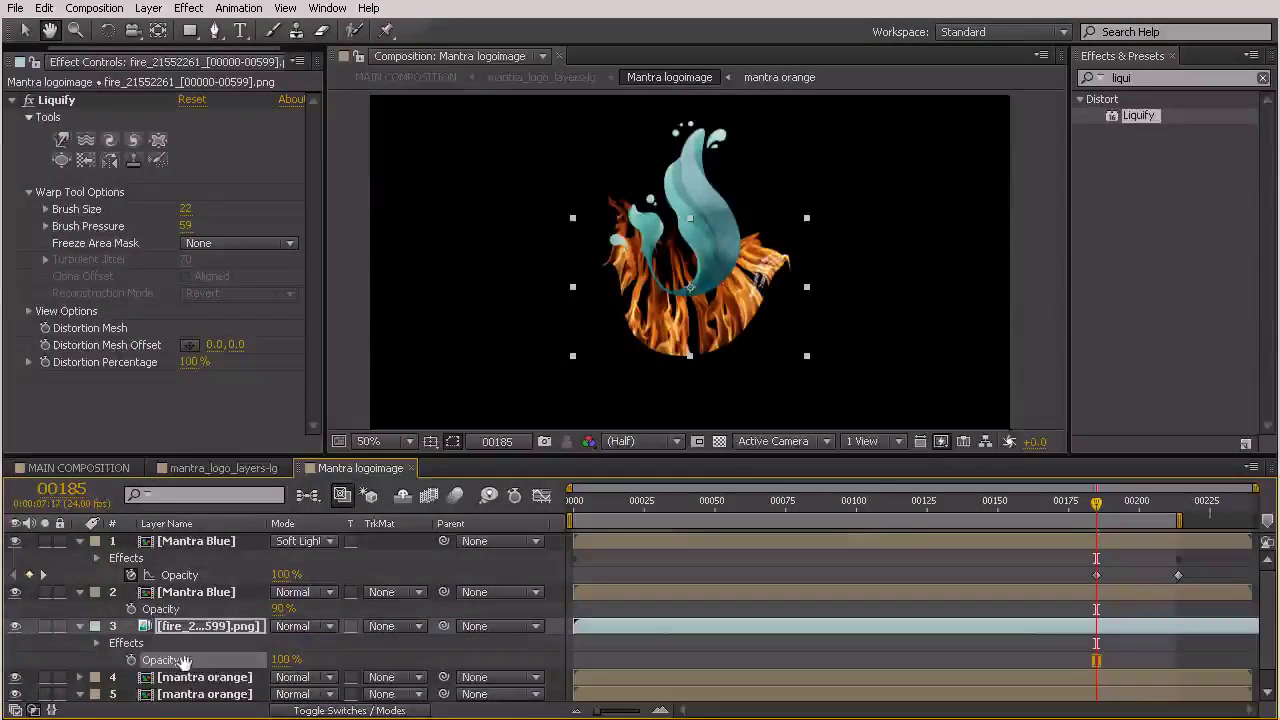
left_click(28, 31)
- Set the upper mantra orange layer's track matte to Luma using the fire layer, and check the result at frame 141
left_click(241, 680)
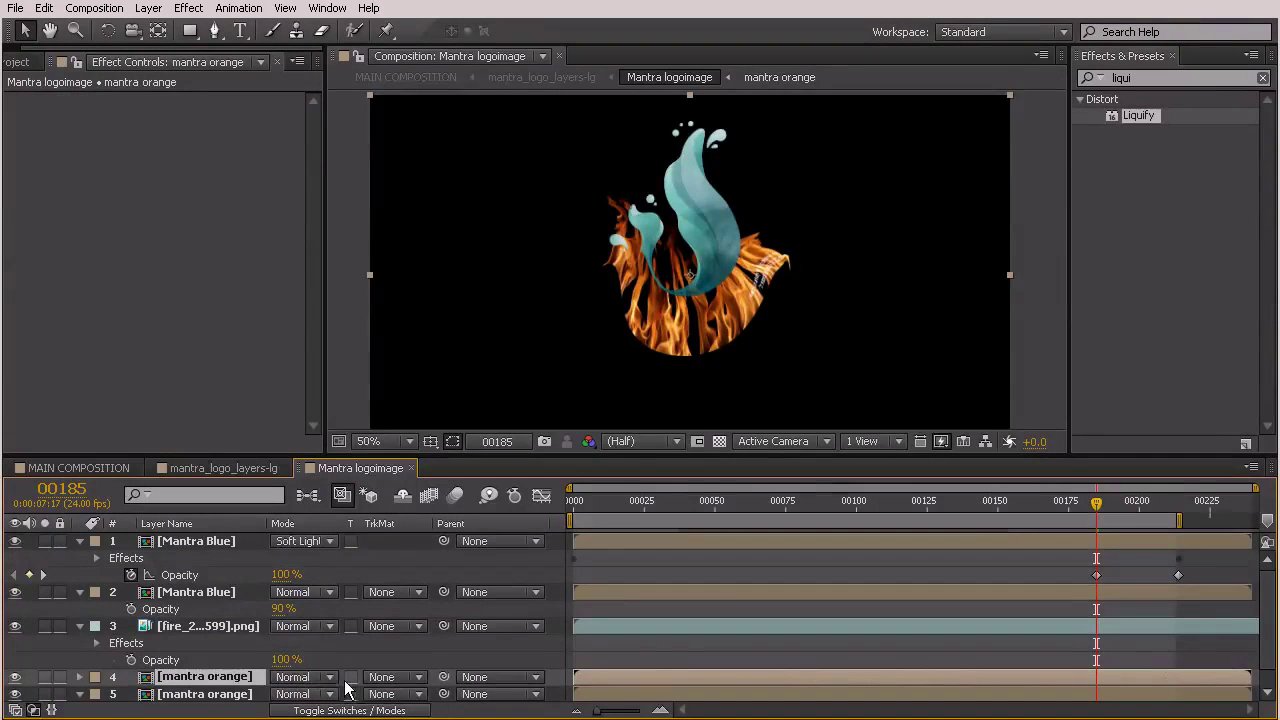
left_click(390, 679)
left_click(432, 718)
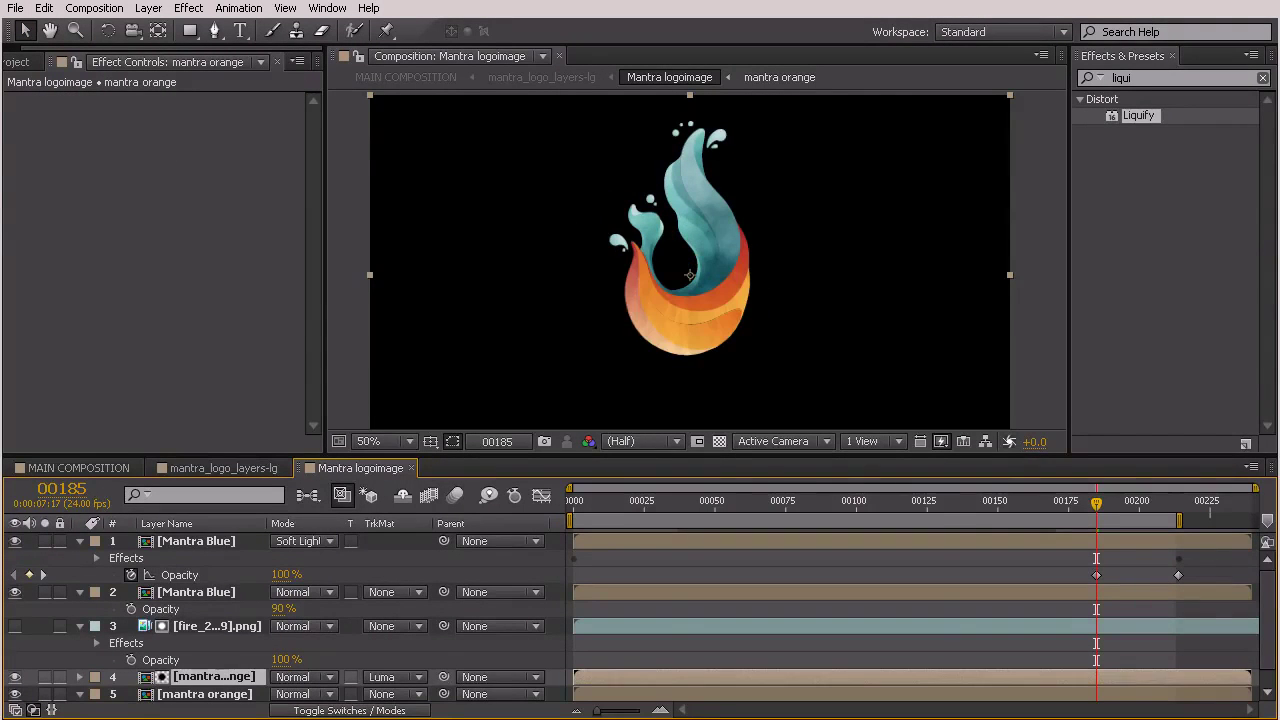
left_click(1076, 504)
left_click(974, 505)
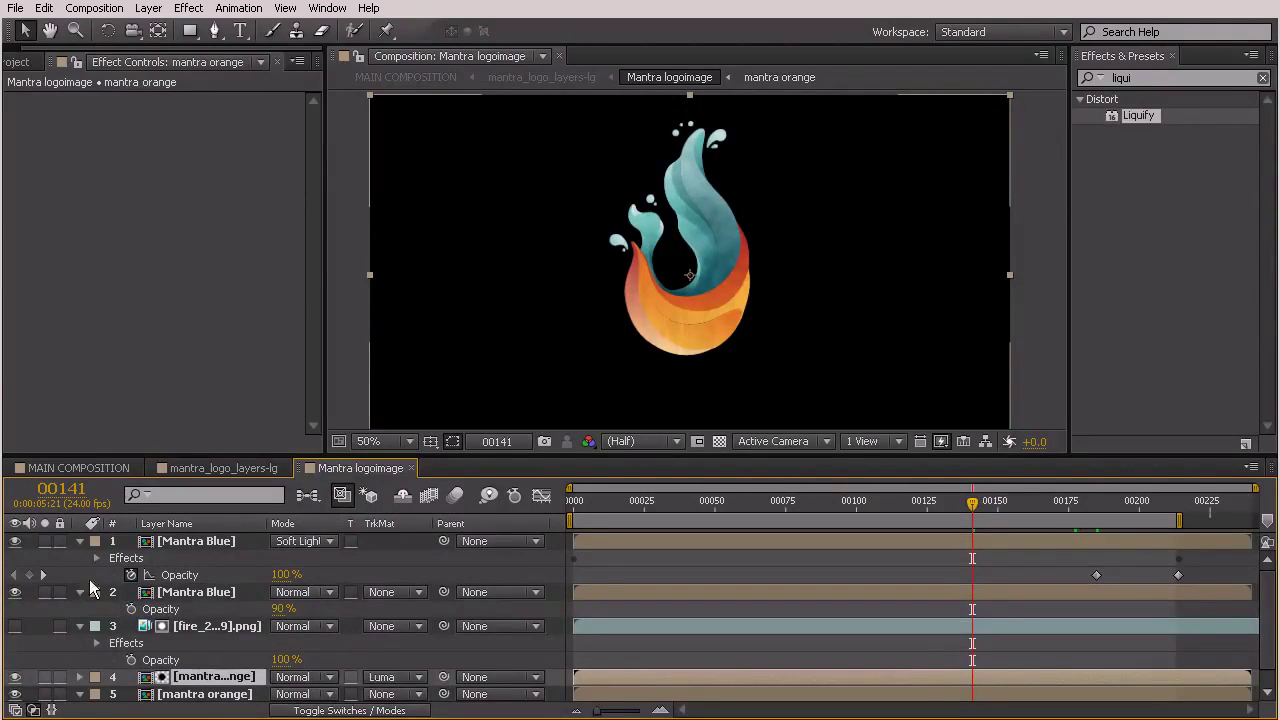
- Collapse the expanded properties of all layers in the Mantra logoimage composition and deselect everything
left_click(79, 541)
left_click(79, 559)
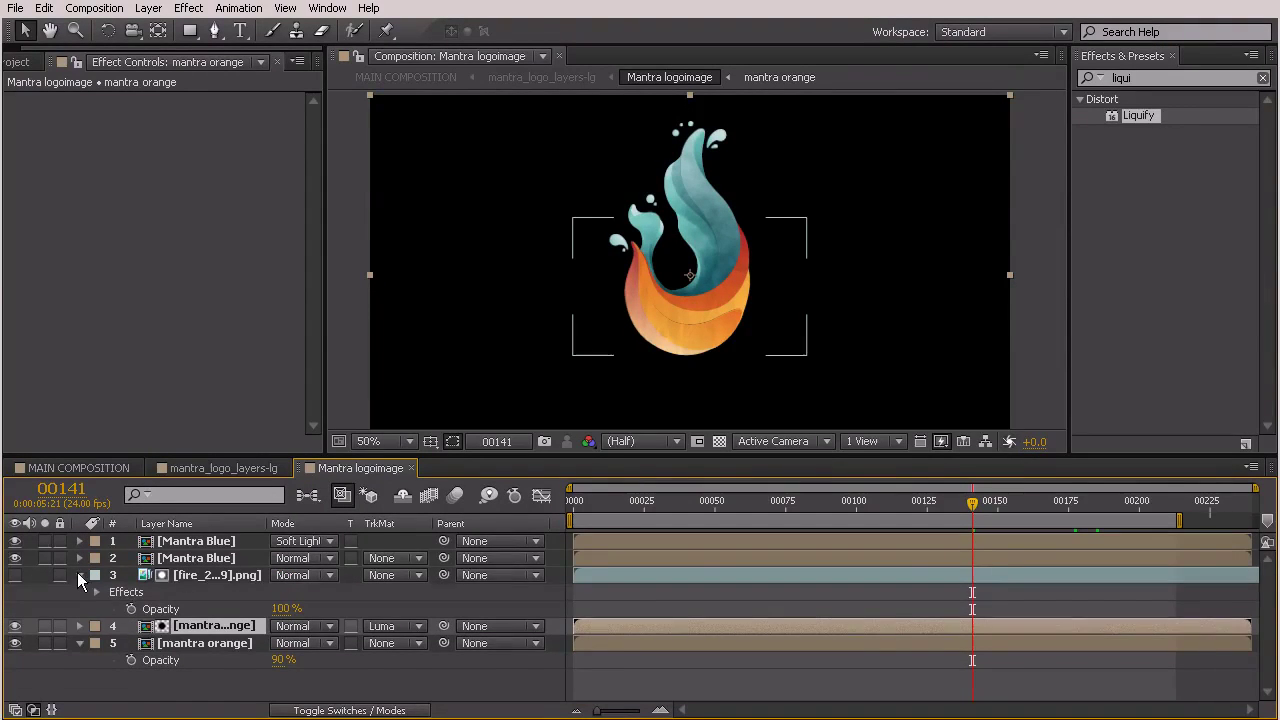
left_click(79, 575)
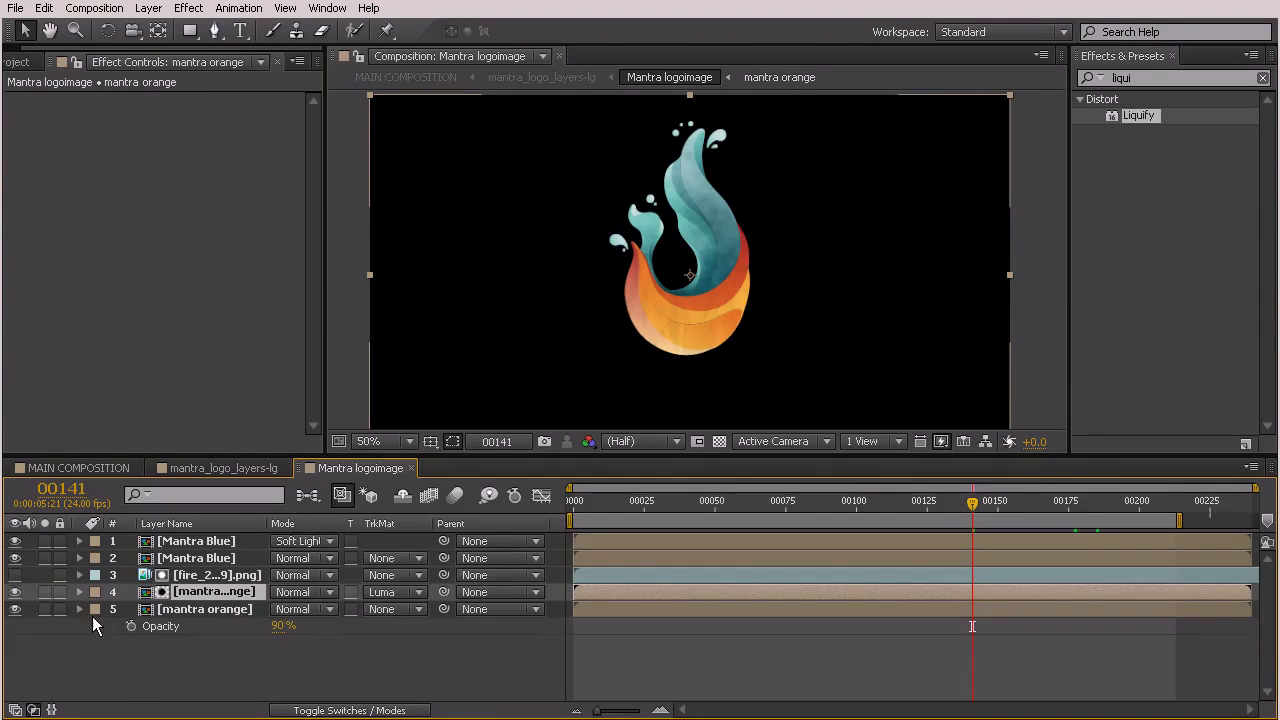
left_click(81, 608)
left_click(129, 669)
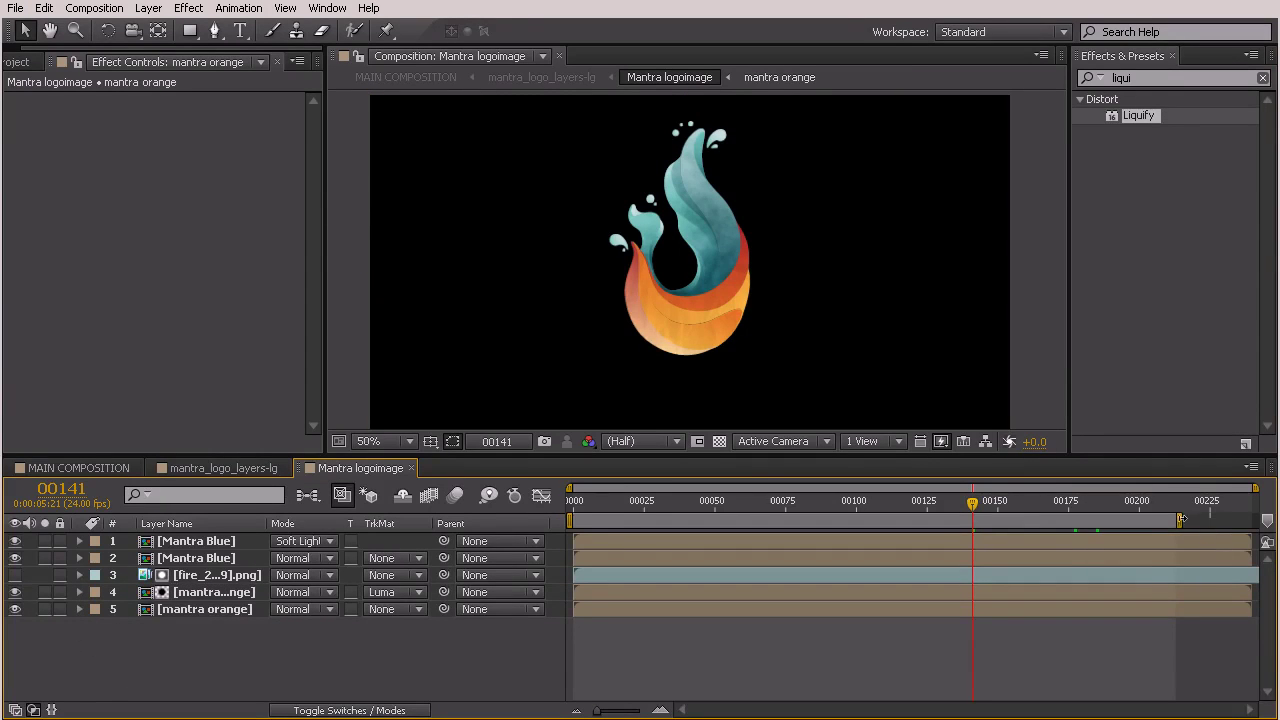
- Extend the work area to the end of the composition and preview the whole logo animation
left_click_drag(1180, 520, 1255, 520)
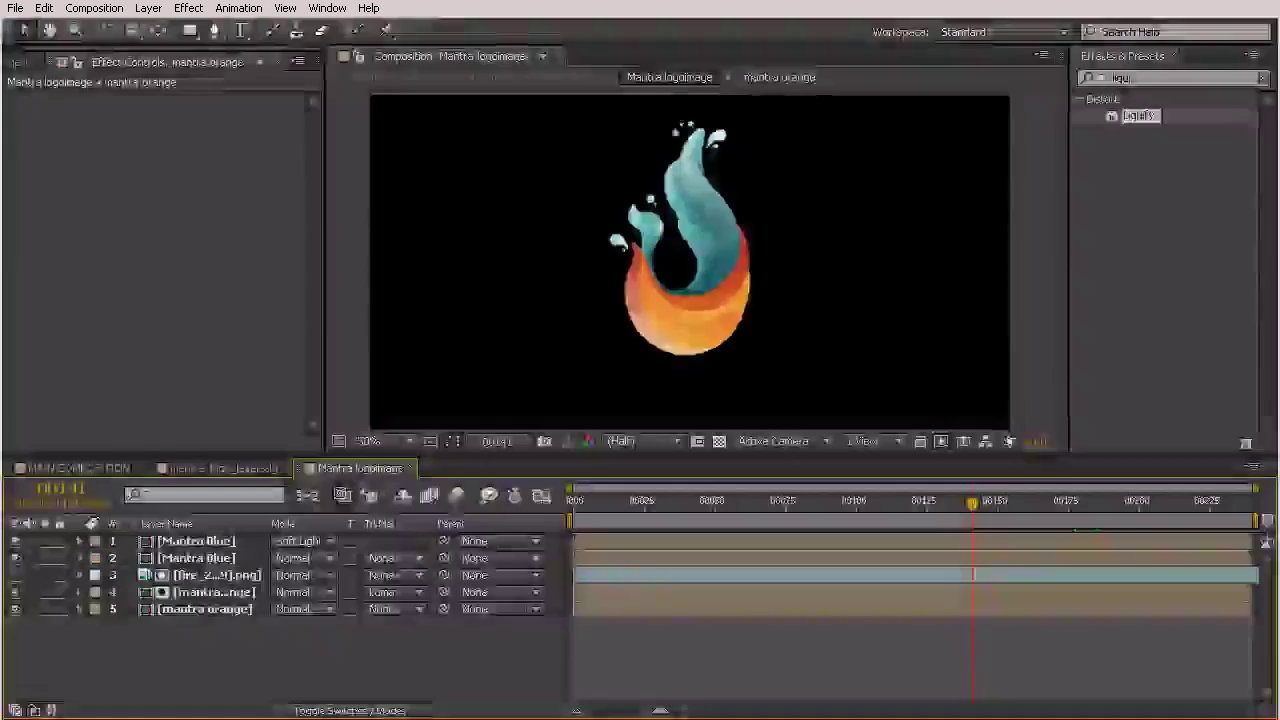
key("KP_0")
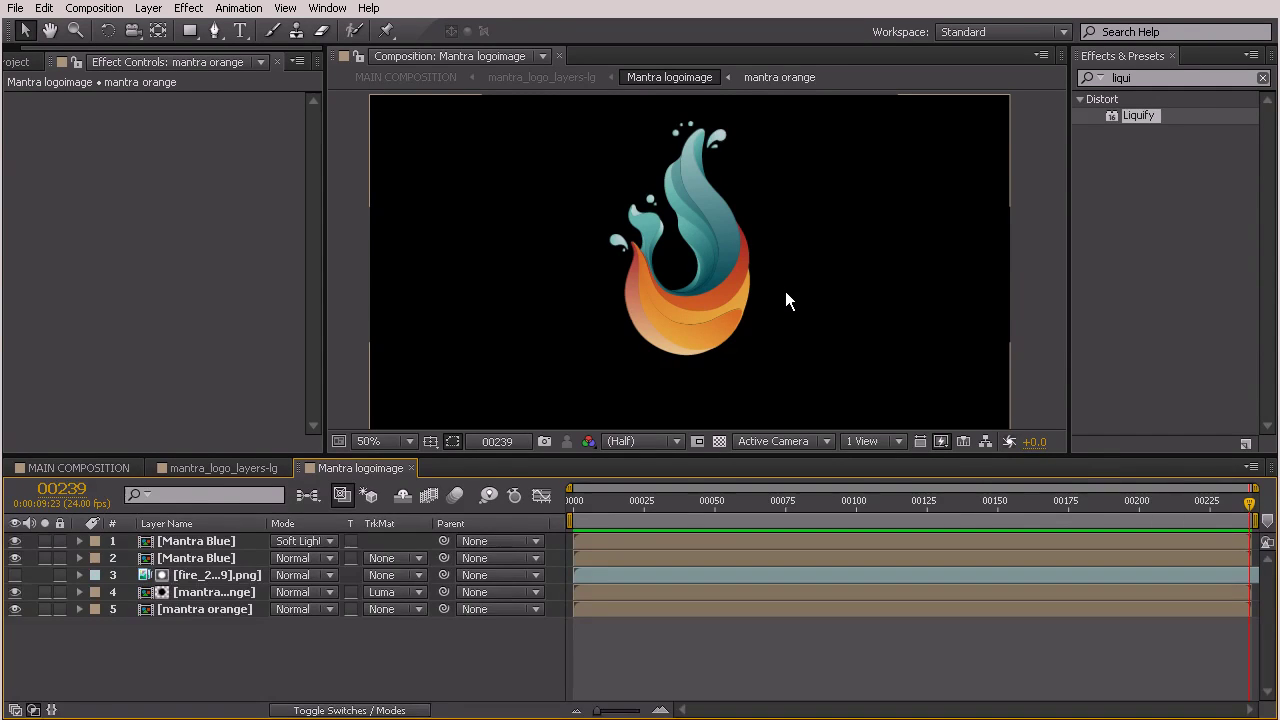
- Open MAIN COMPOSITION and view the textured logo with its wordmark at frame 239
left_click(87, 466)
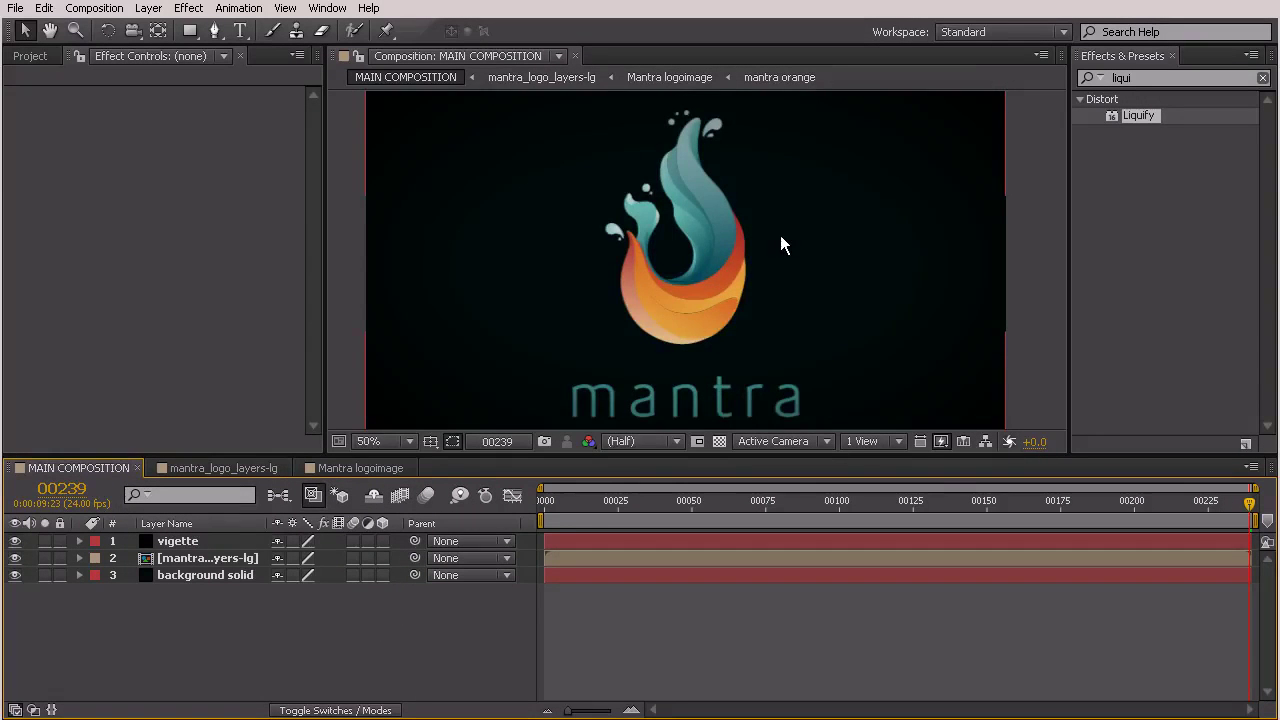
key("comma")
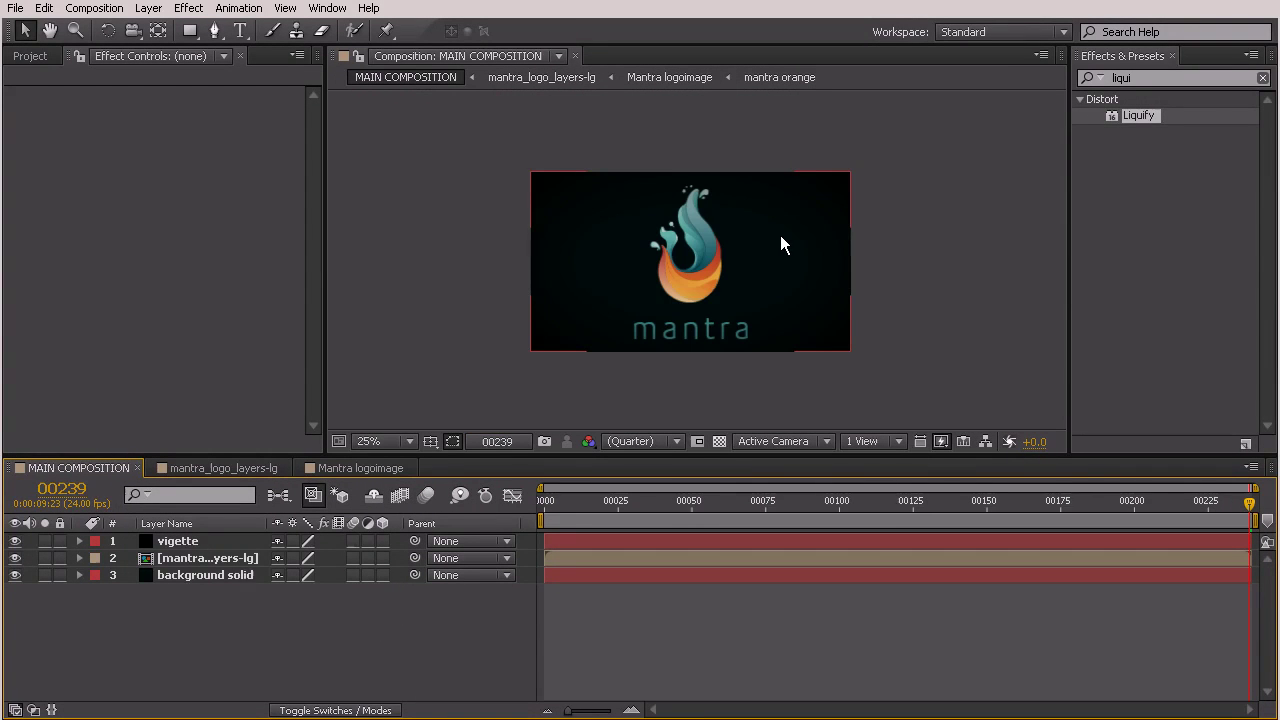
key("period")
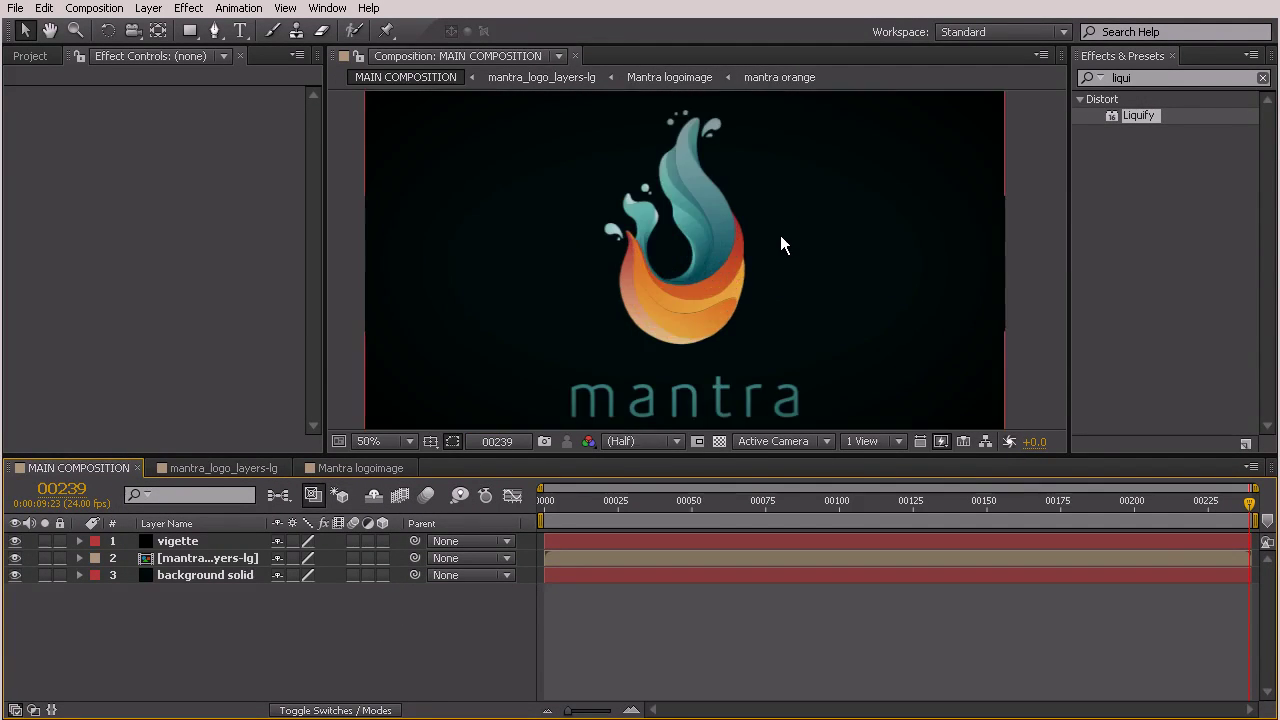